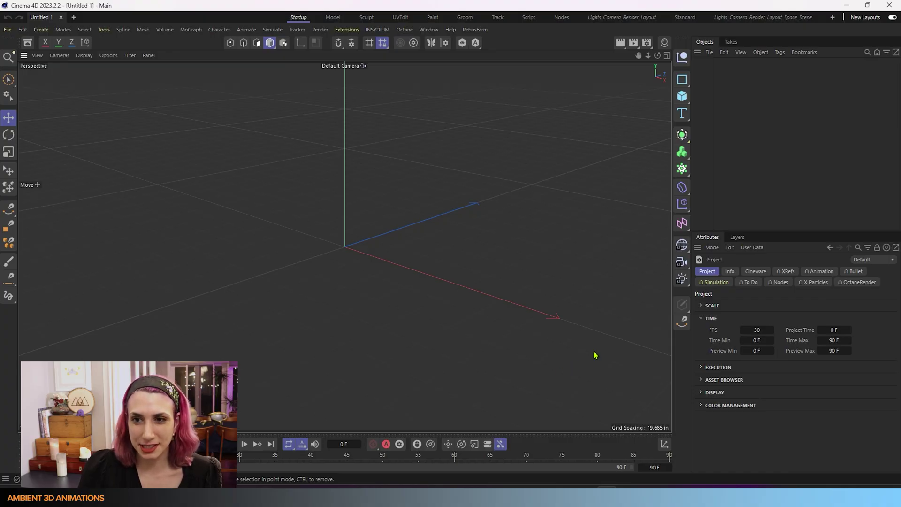
- Add a plane primitive and switch the viewport display to Quick Shading (Lines)
left_click(688, 99)
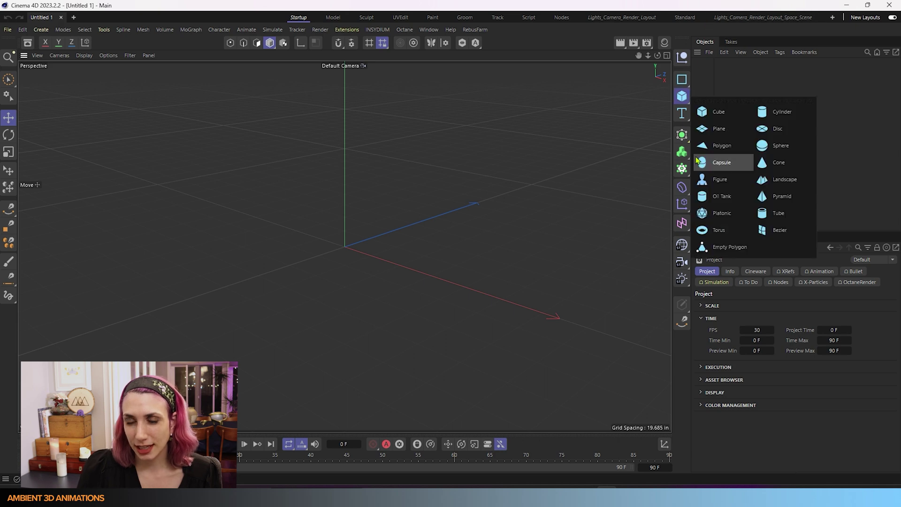
left_click(740, 134)
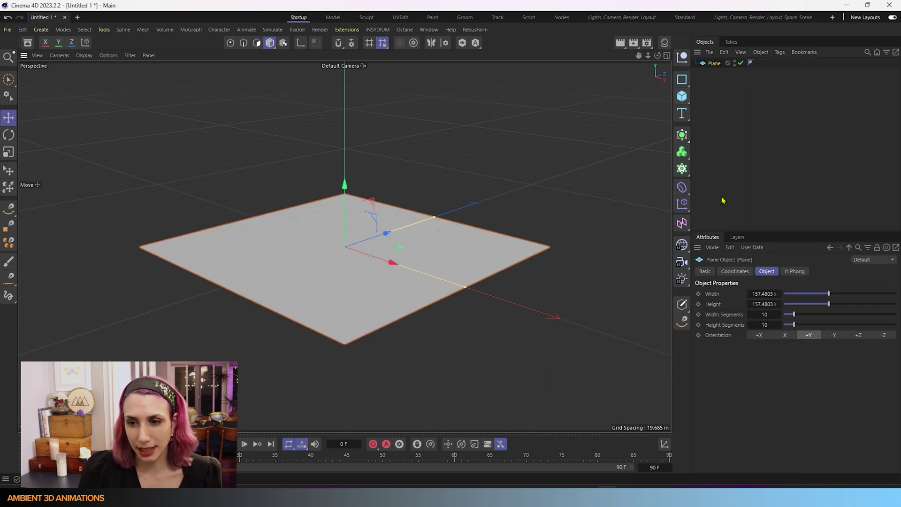
left_click(85, 55)
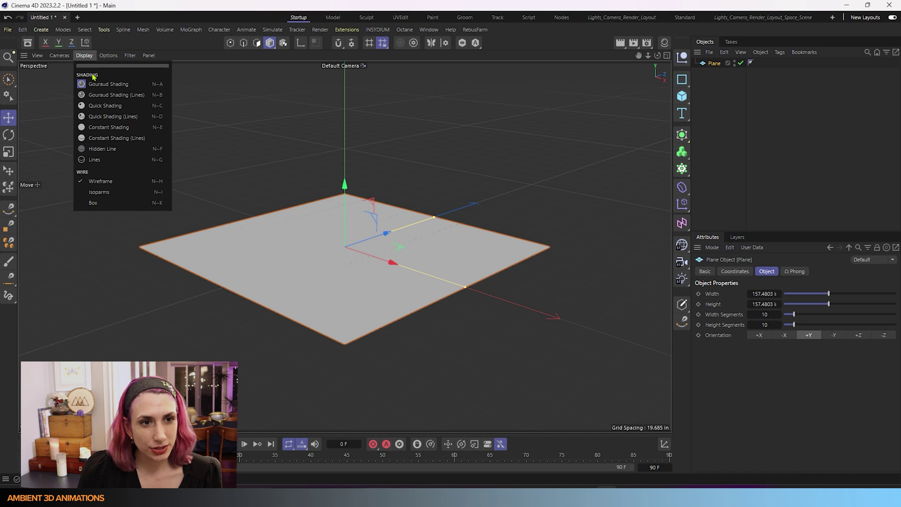
left_click(109, 118)
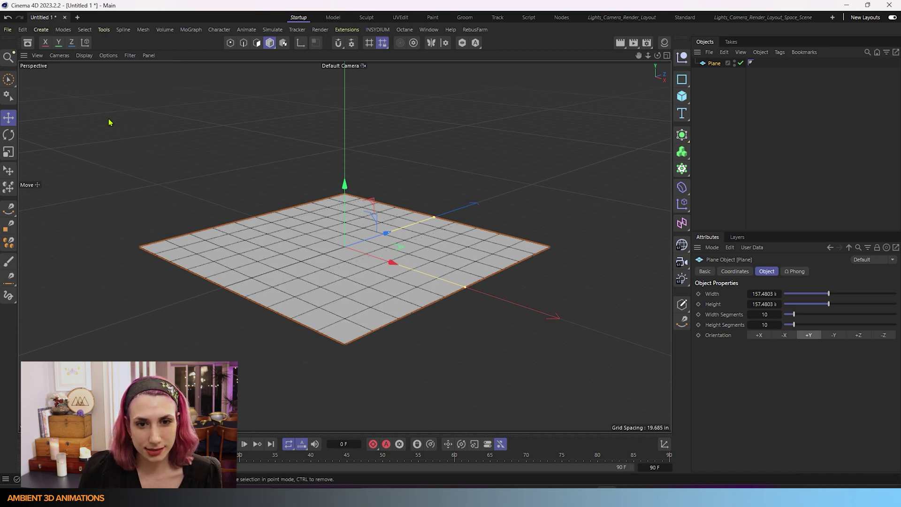
- Set both the width segments and the height segments of the plane to 100
double_click(771, 317)
key("BackSpace")
type("10")
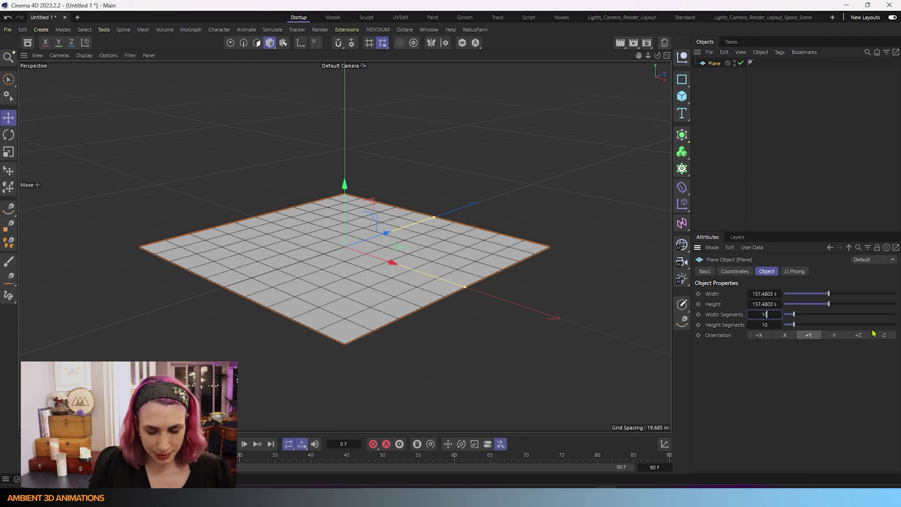
type("0")
key("Tab")
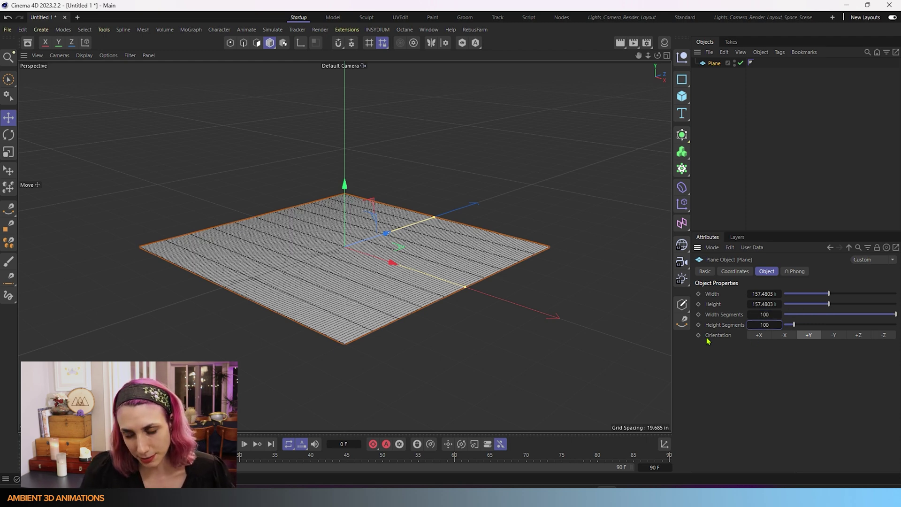
type("100")
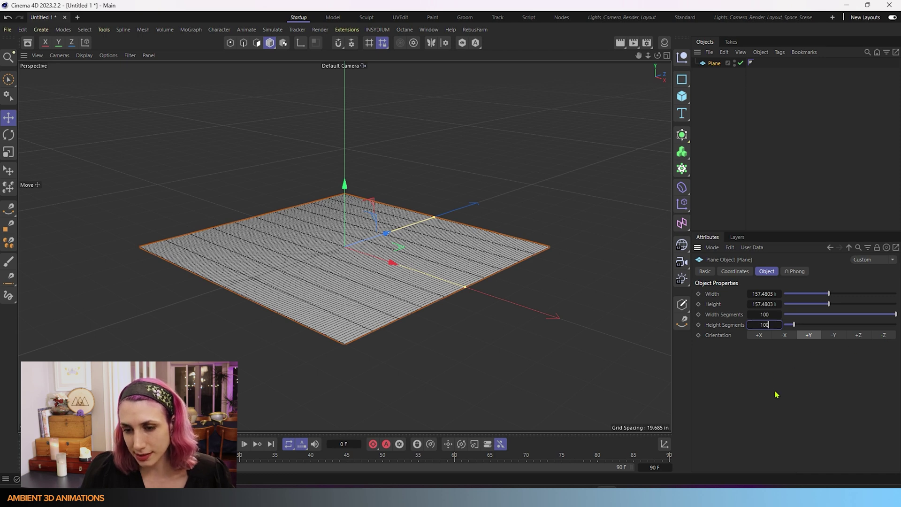
key("Return")
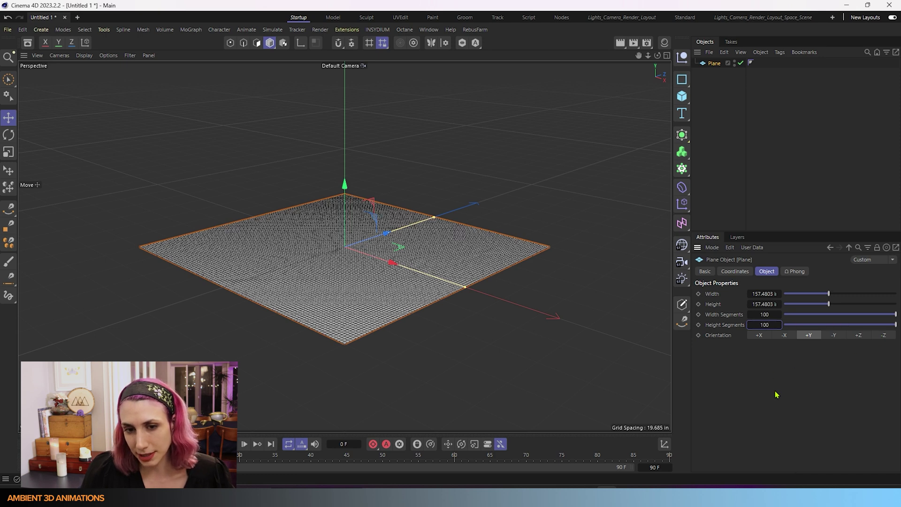
- Set the plane's width and height to 150 in and convert it into an editable polygon object
left_click(765, 293)
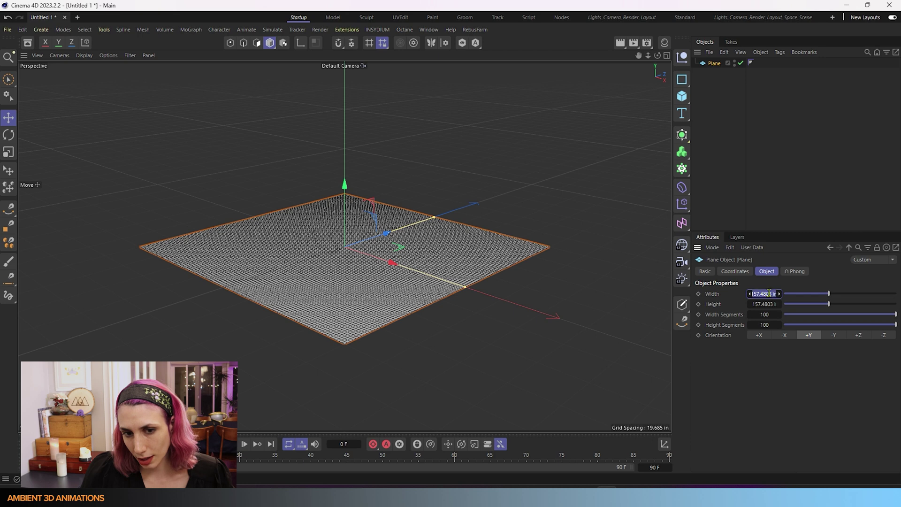
key("BackSpace")
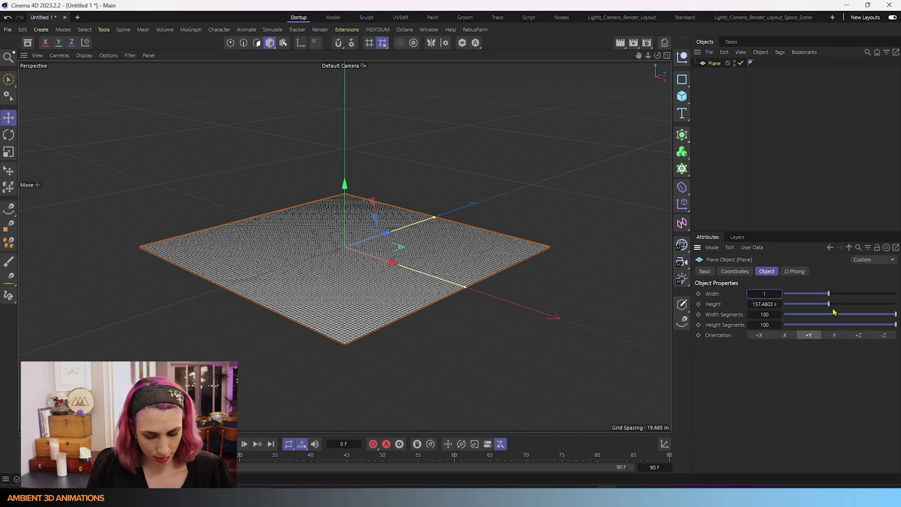
key("Tab")
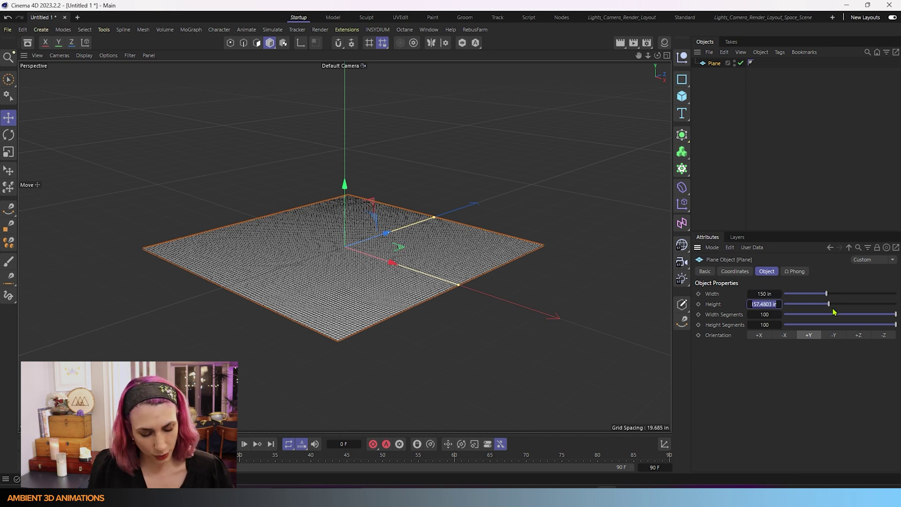
type("150")
key("Return")
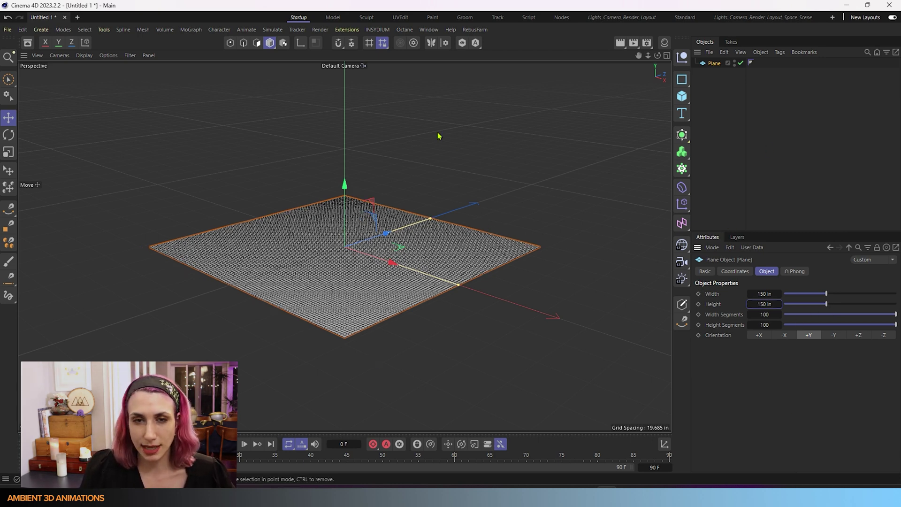
key("c")
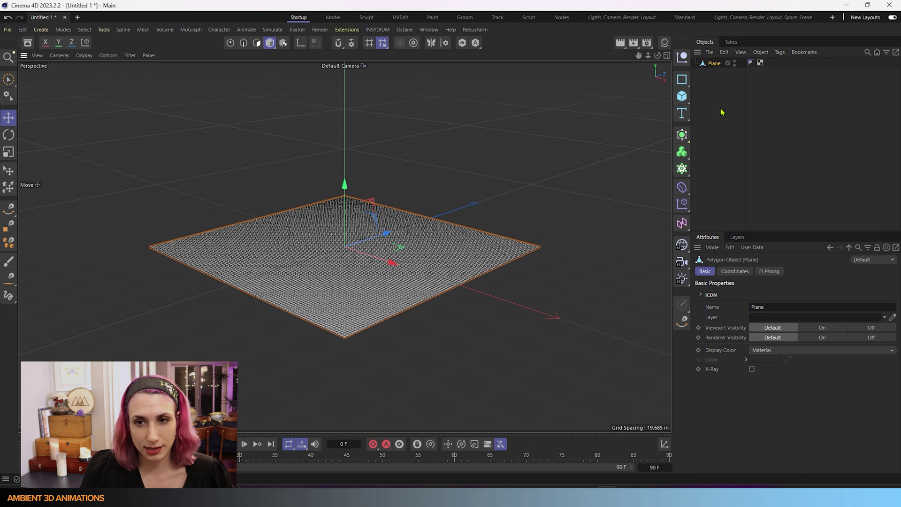
- Add a sphere primitive, set its type to Hexahedron and raise its segments to 68
left_click(682, 96)
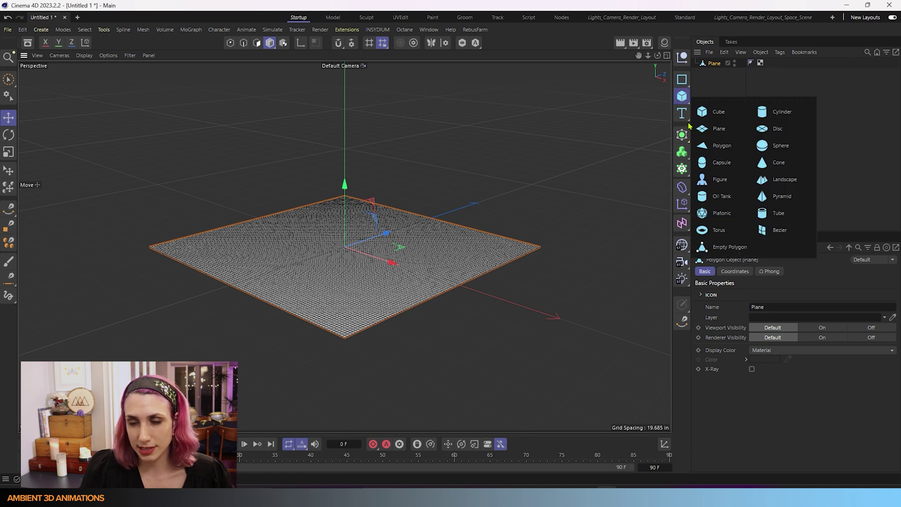
left_click(770, 147)
left_click(776, 314)
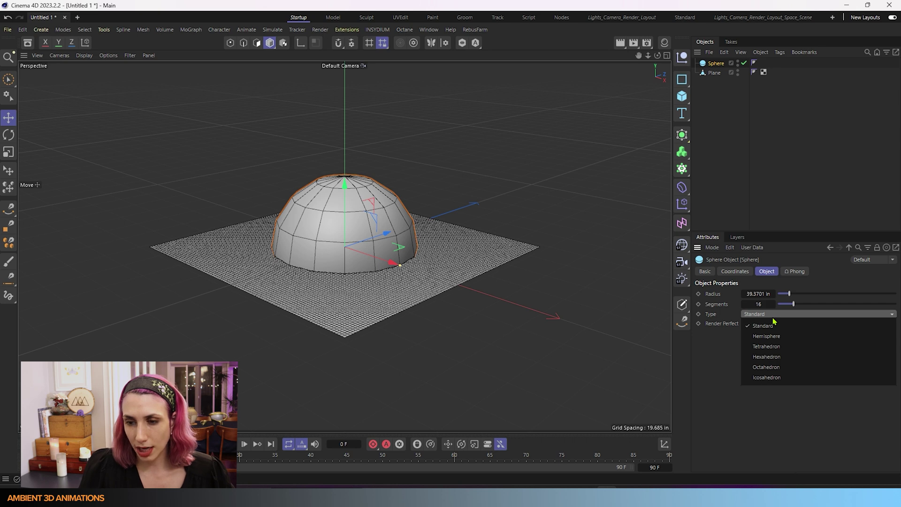
left_click(766, 356)
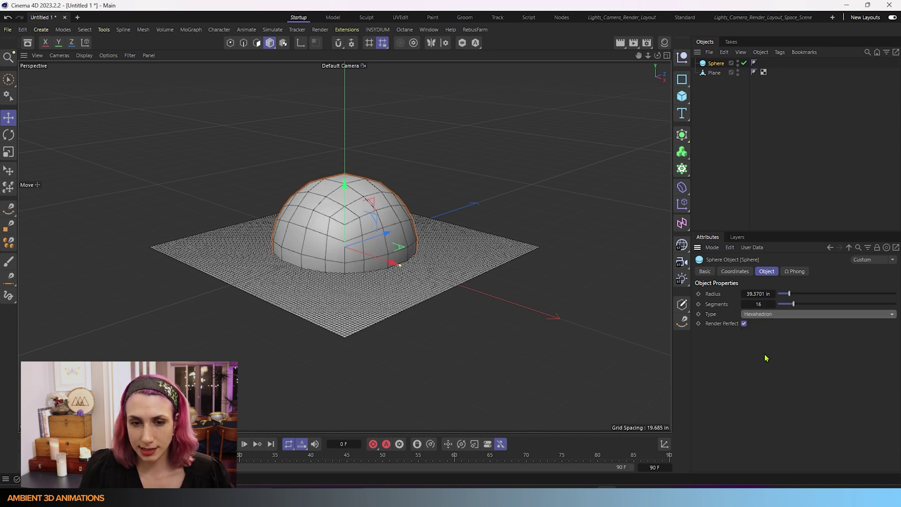
left_click_drag(793, 304, 857, 312)
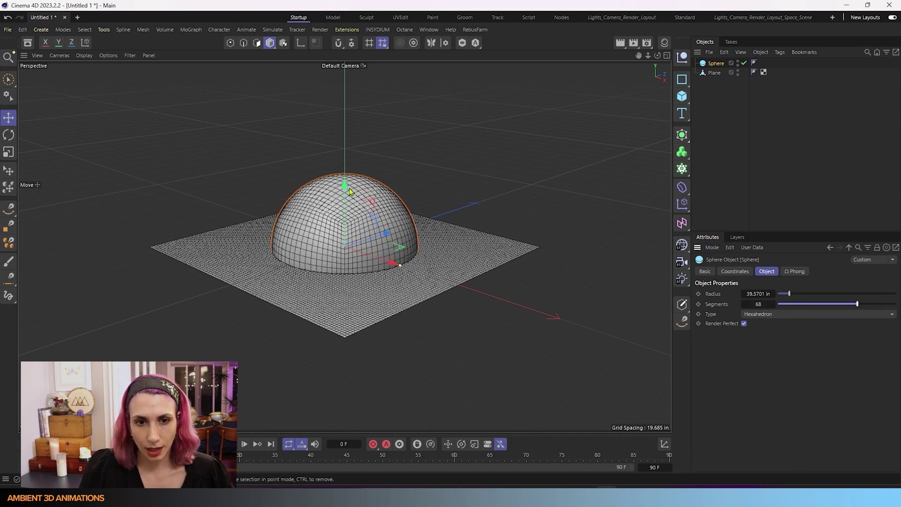
- Raise the hexahedron sphere vertically until it floats above the plane and make it editable
left_click_drag(346, 182, 357, 69)
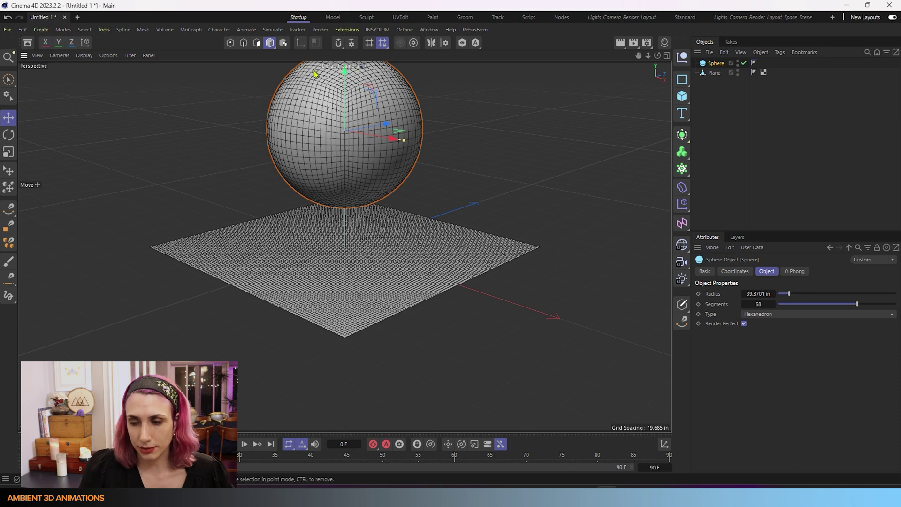
left_click(682, 302)
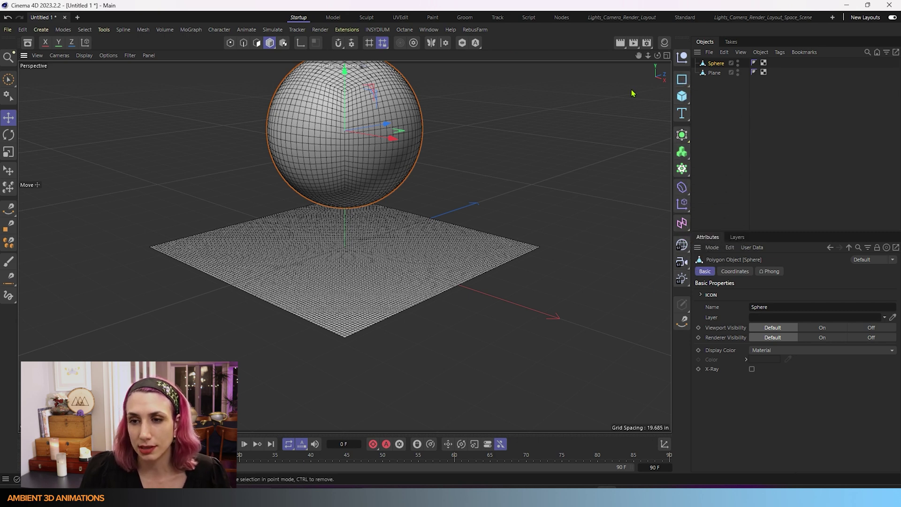
- Place a second, standard-type sphere in the air well to the side of the first sphere and make it editable
left_click(681, 96)
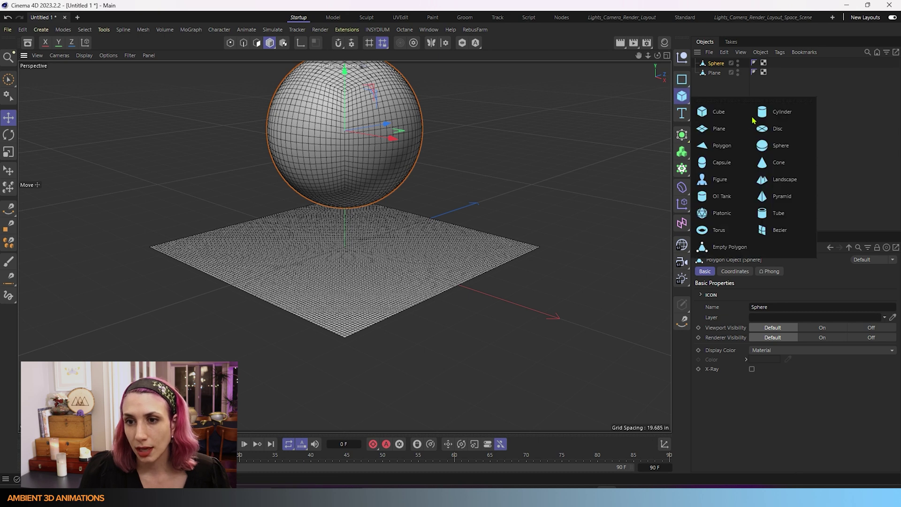
left_click(774, 147)
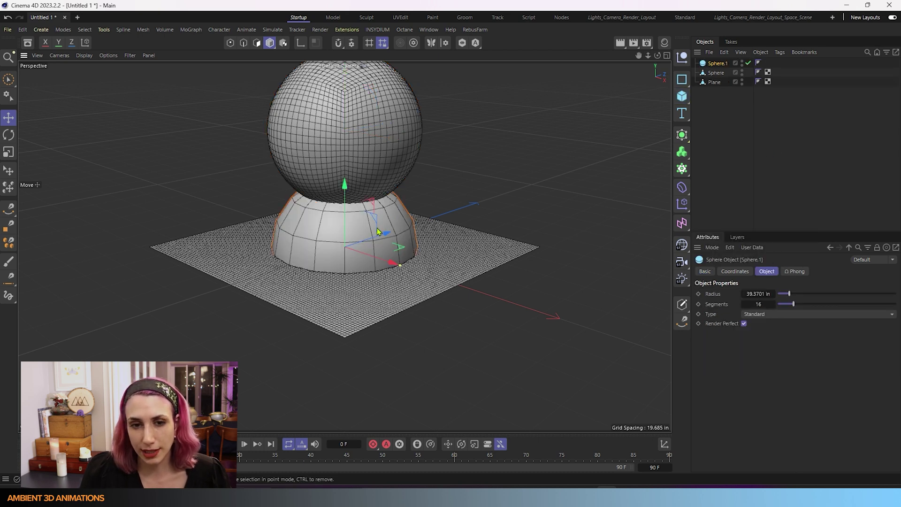
left_click_drag(393, 267, 537, 311)
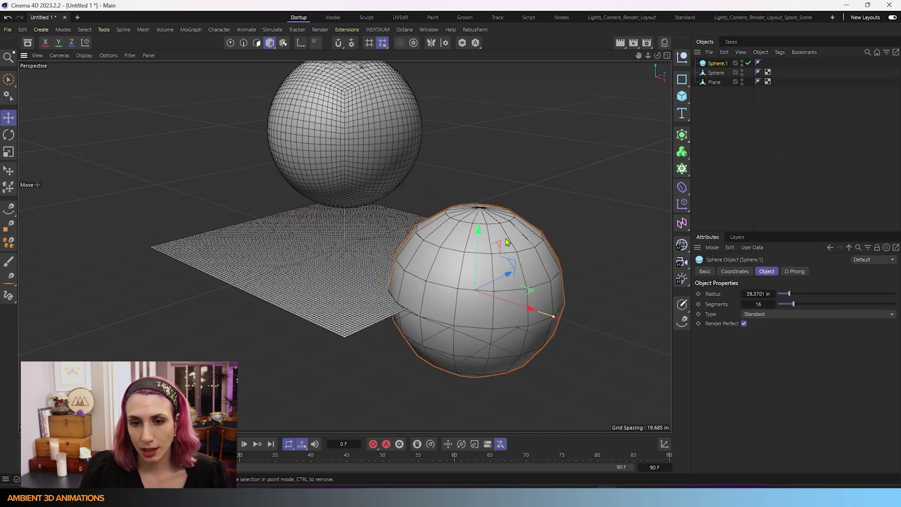
left_click_drag(506, 240, 503, 44)
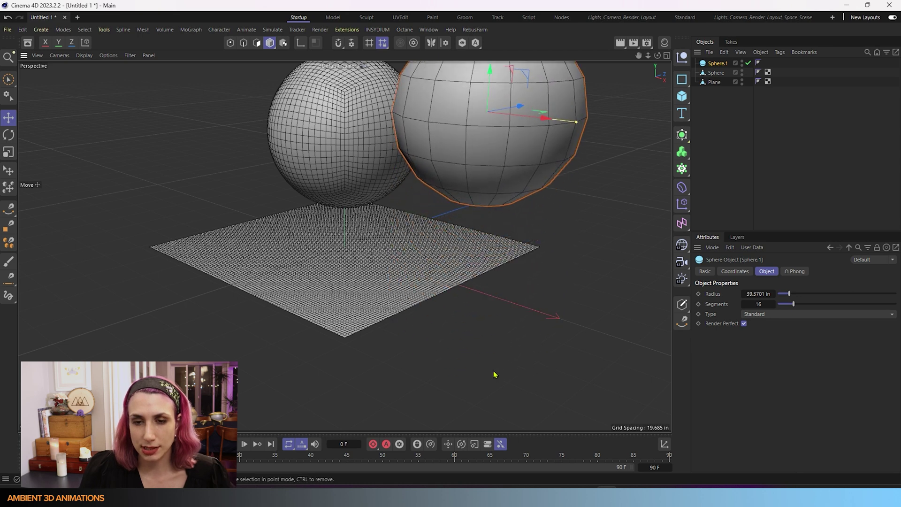
scroll(495, 375, "down", 5)
left_click_drag(500, 336, 522, 311, "alt")
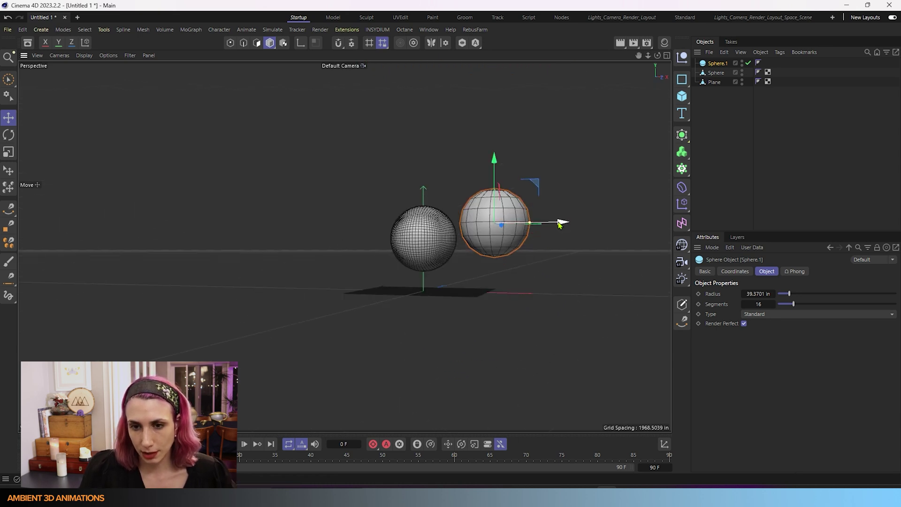
left_click_drag(561, 221, 630, 221)
left_click_drag(562, 157, 564, 166)
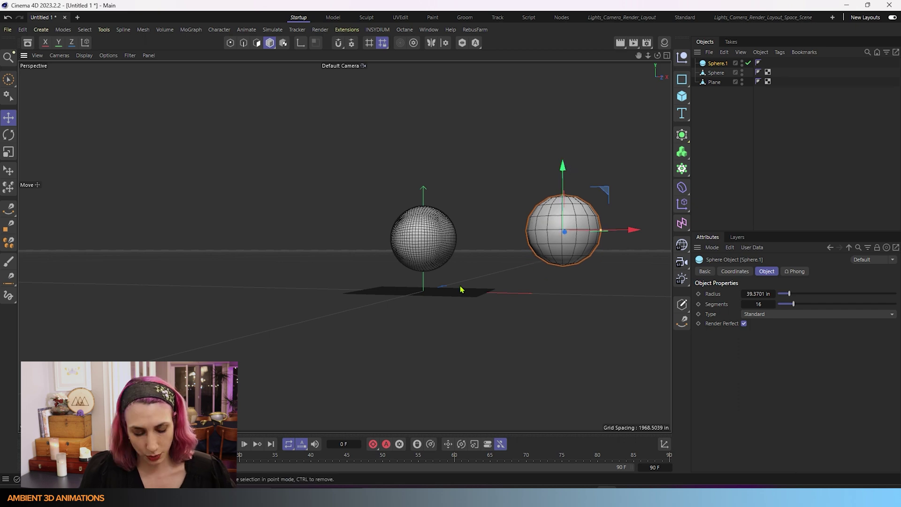
key("c")
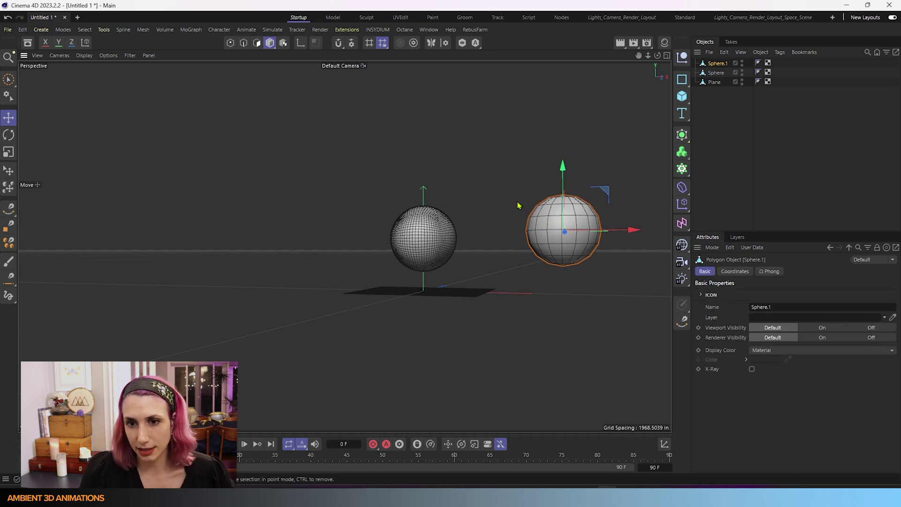
- Move the first, densely segmented sphere higher above the plane along the vertical axis
left_click_drag(518, 205, 484, 266, "alt")
scroll(442, 267, "up", 3)
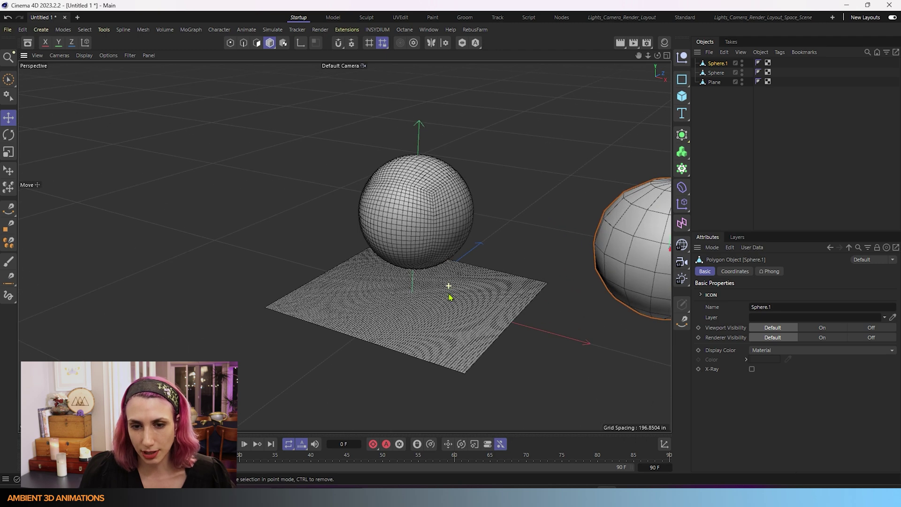
scroll(448, 297, "up", 2)
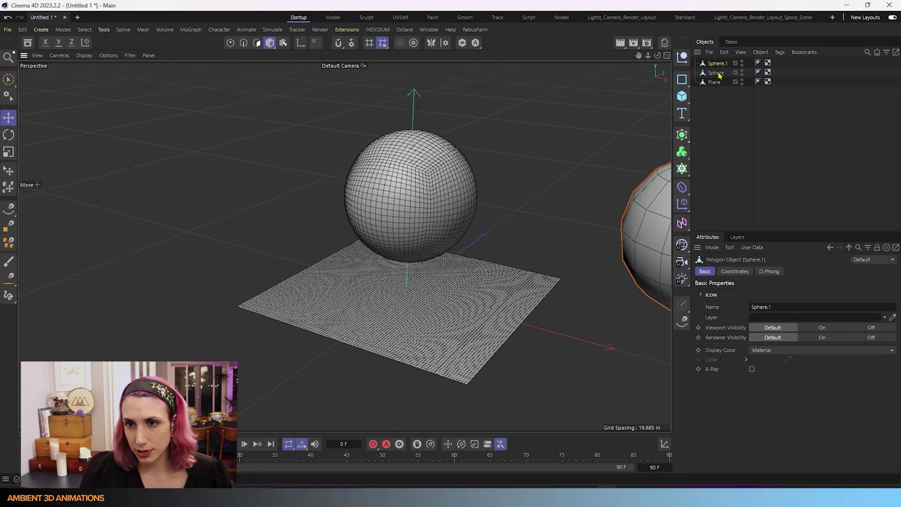
left_click(716, 72)
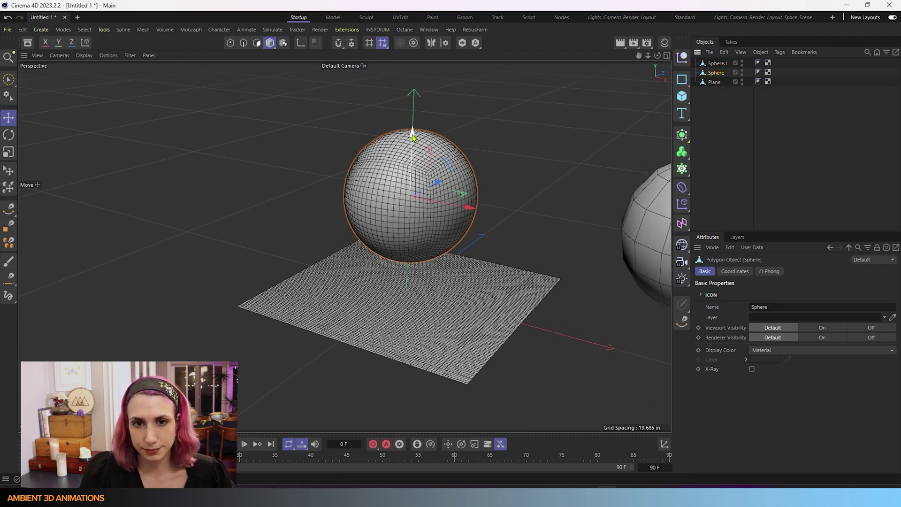
left_click_drag(412, 135, 423, 146)
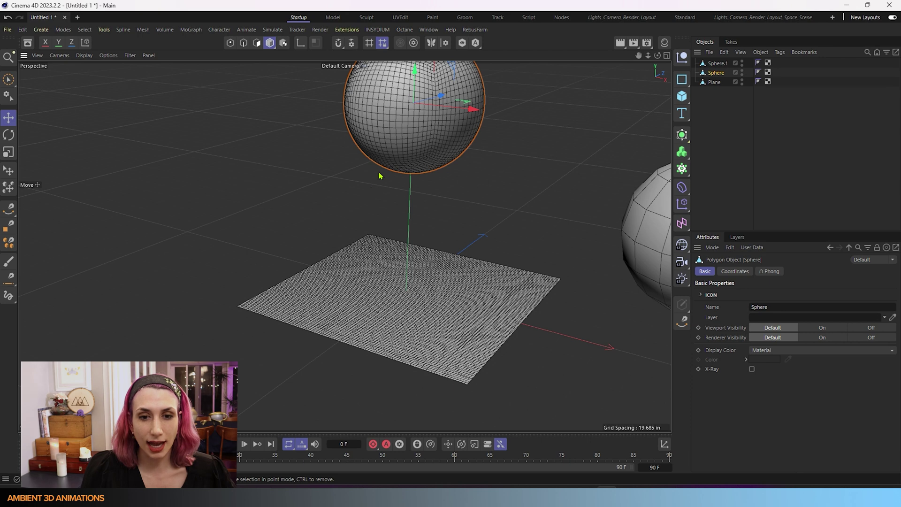
- Activate the Magnet tool and adjust its brush radius in the viewport to about 11.5 in
key("m")
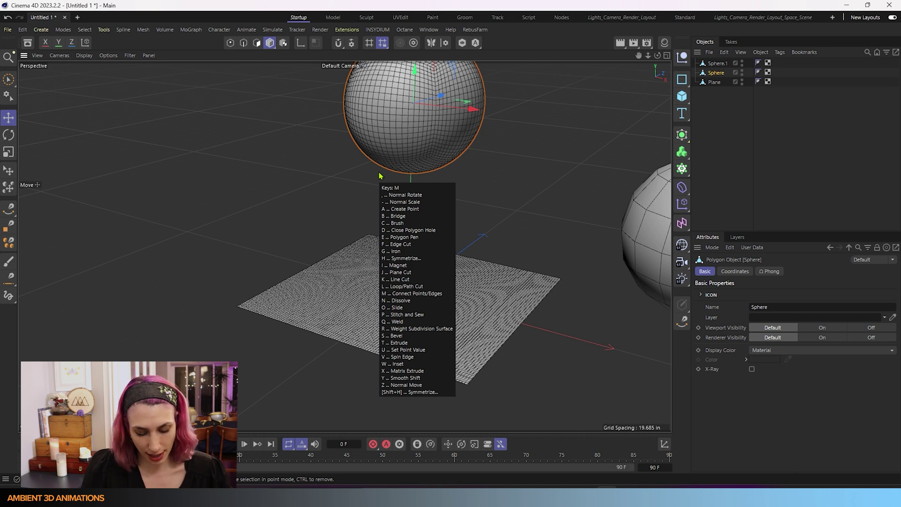
key("i")
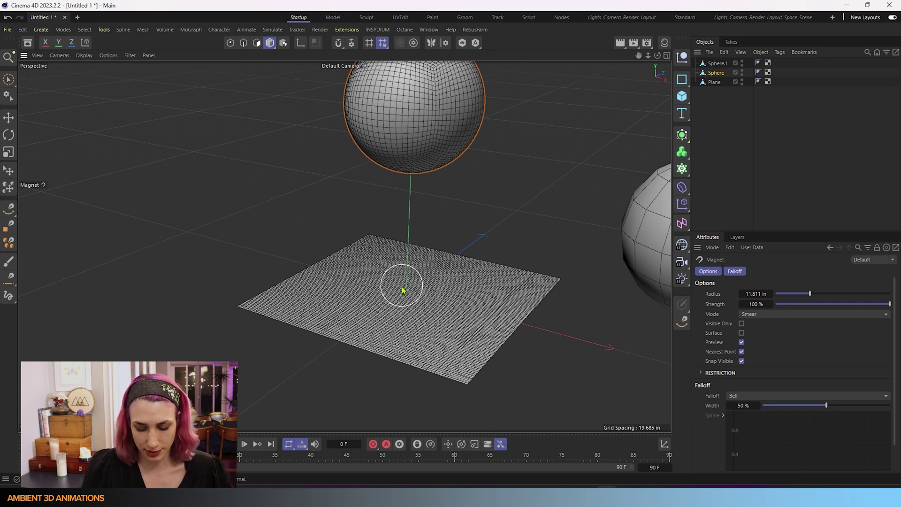
middle_click_drag(403, 290, 403, 290)
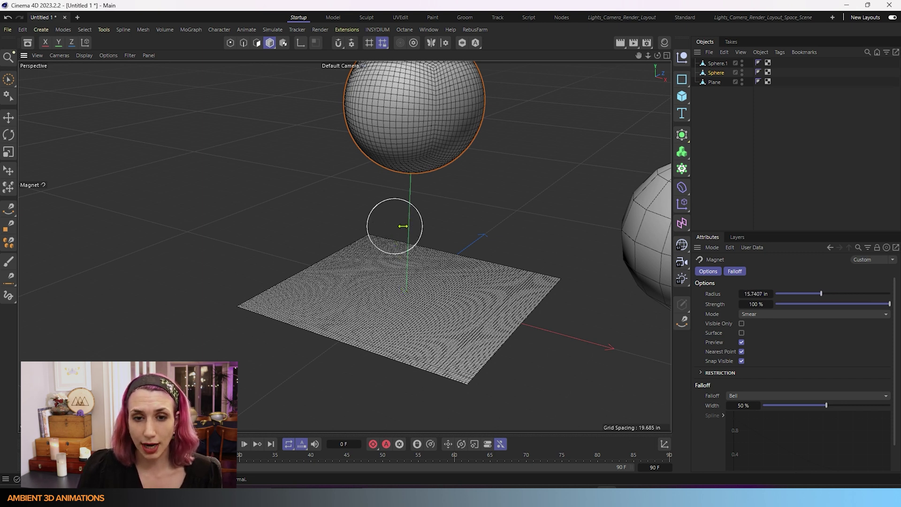
mouse_move(403, 225)
middle_mouse_down()
mouse_move(462, 223)
mouse_move(376, 225)
mouse_move(458, 213)
mouse_move(386, 217)
middle_mouse_up()
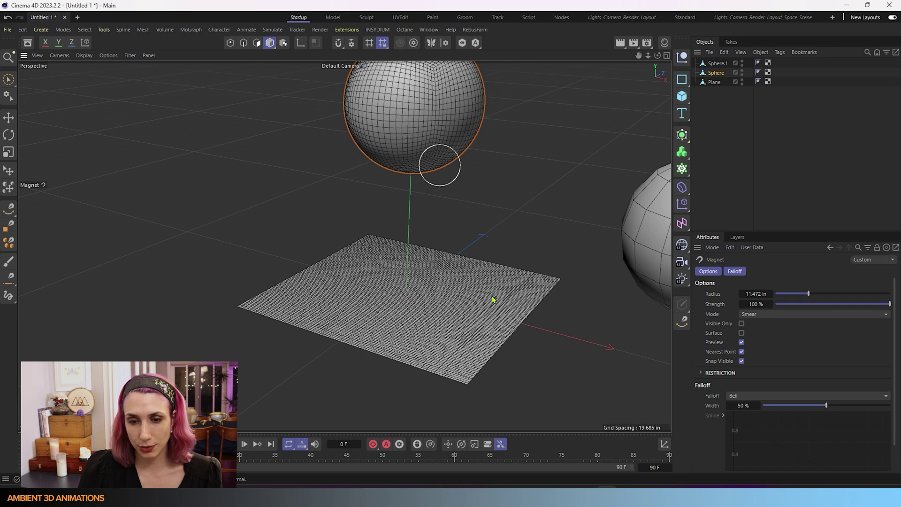
- Select the plane and activate the Magnet tool for it
left_click(713, 83)
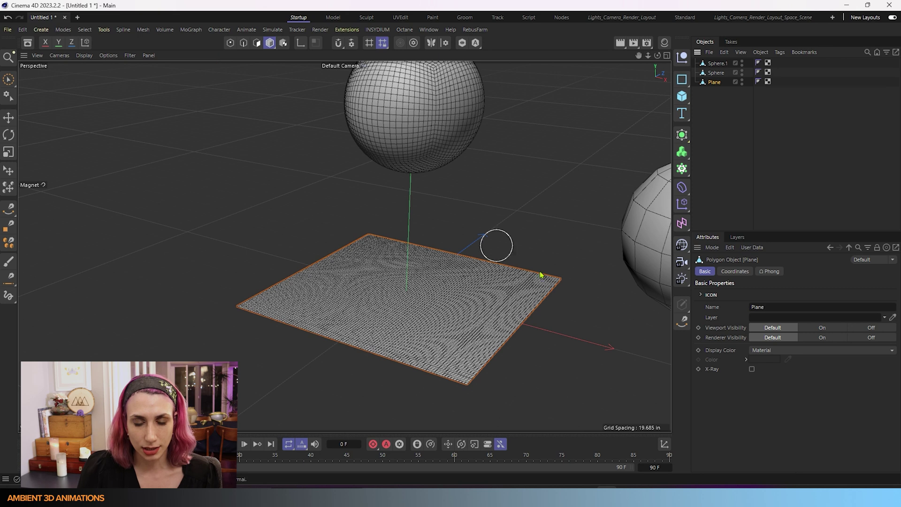
key("m")
key("i")
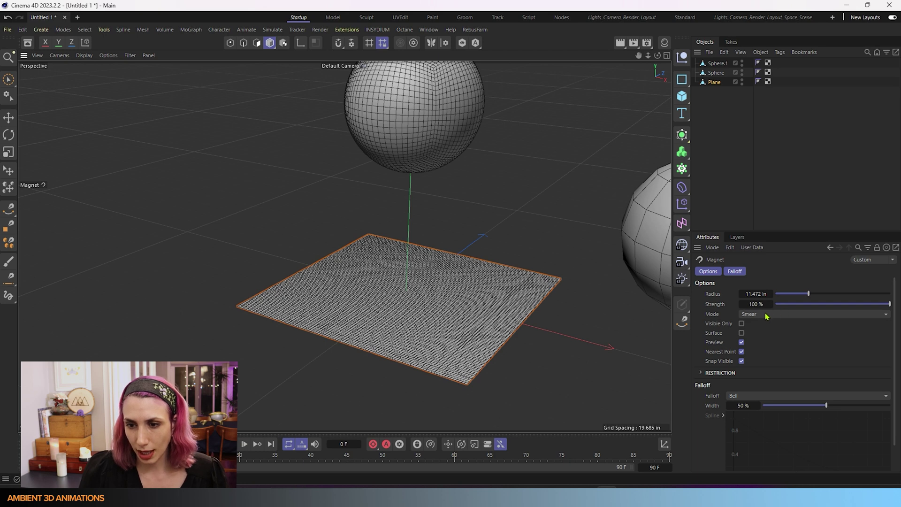
- Try Smear pulls on the plane at 100 % and 46 % strength, undo each one, and restore the strength to 100 %
mouse_move(483, 291)
left_mouse_down()
mouse_move(506, 208)
mouse_move(573, 207)
mouse_move(595, 296)
mouse_move(582, 226)
mouse_move(541, 187)
mouse_move(422, 164)
mouse_move(344, 176)
mouse_move(279, 218)
mouse_move(240, 273)
mouse_move(278, 186)
mouse_move(458, 119)
mouse_move(562, 114)
mouse_move(629, 177)
mouse_move(662, 263)
mouse_move(654, 228)
mouse_move(576, 165)
mouse_move(409, 152)
mouse_move(308, 202)
mouse_move(265, 264)
mouse_move(377, 154)
mouse_move(596, 199)
mouse_move(638, 167)
mouse_move(357, 224)
mouse_move(410, 131)
mouse_move(601, 242)
mouse_move(495, 187)
mouse_move(349, 264)
mouse_move(515, 272)
mouse_move(619, 161)
mouse_move(509, 125)
mouse_move(388, 167)
mouse_move(390, 256)
mouse_move(571, 291)
mouse_move(599, 195)
mouse_move(522, 149)
mouse_move(399, 197)
left_mouse_up()
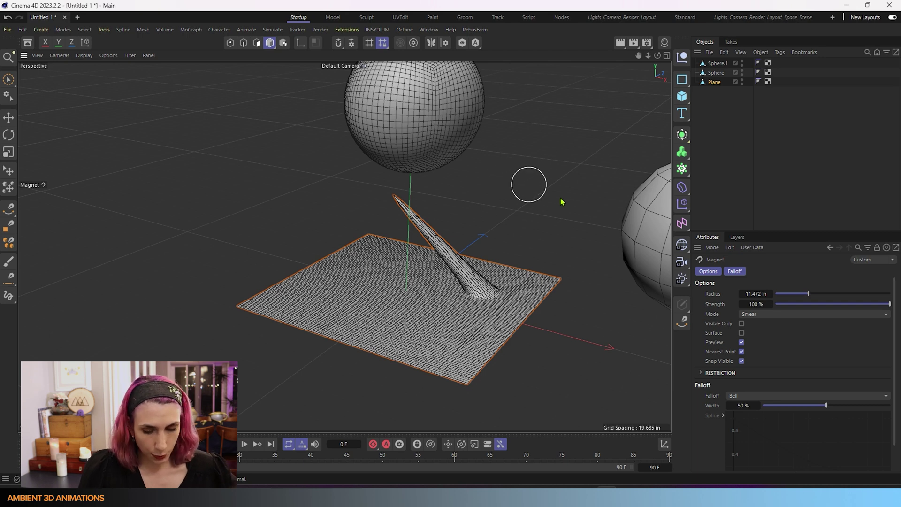
key("ctrl+z")
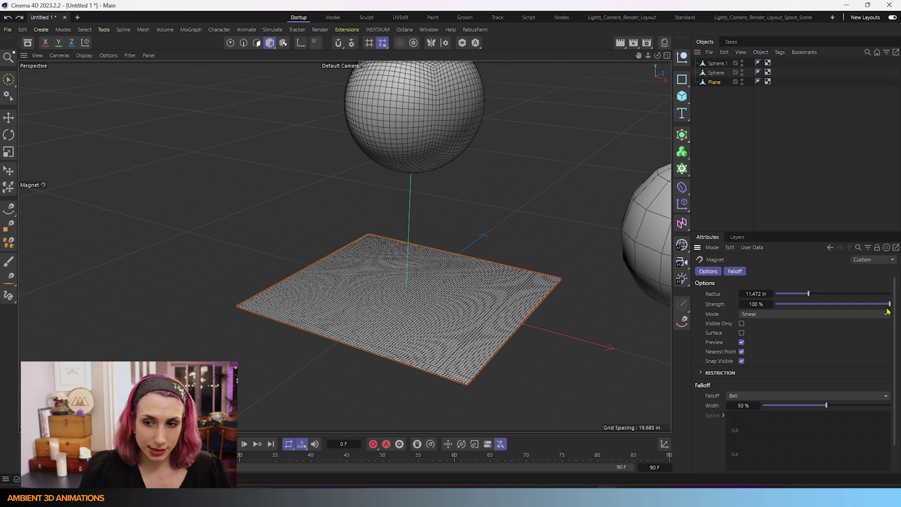
left_click_drag(888, 304, 828, 304)
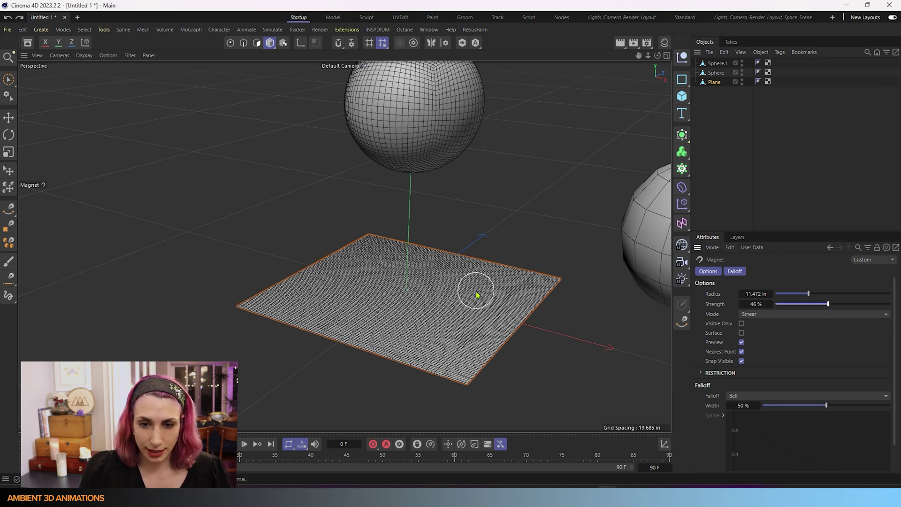
mouse_move(477, 295)
left_mouse_down()
mouse_move(490, 241)
mouse_move(532, 164)
mouse_move(471, 131)
mouse_move(361, 121)
mouse_move(283, 152)
mouse_move(235, 198)
mouse_move(457, 150)
mouse_move(562, 170)
mouse_move(607, 197)
mouse_move(609, 158)
mouse_move(443, 120)
mouse_move(353, 169)
mouse_move(352, 221)
mouse_move(402, 148)
mouse_move(599, 125)
mouse_move(652, 215)
mouse_move(615, 164)
mouse_move(349, 167)
mouse_move(341, 153)
mouse_move(464, 140)
left_mouse_up()
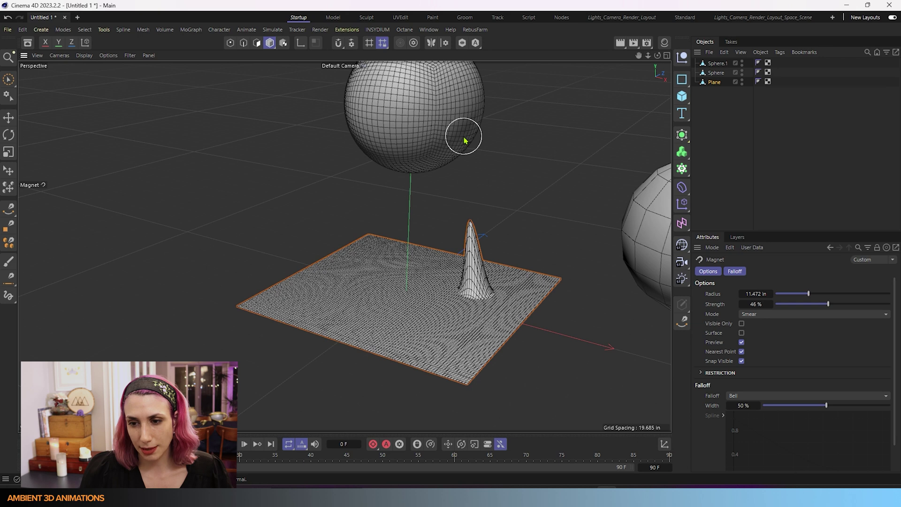
key("ctrl+z")
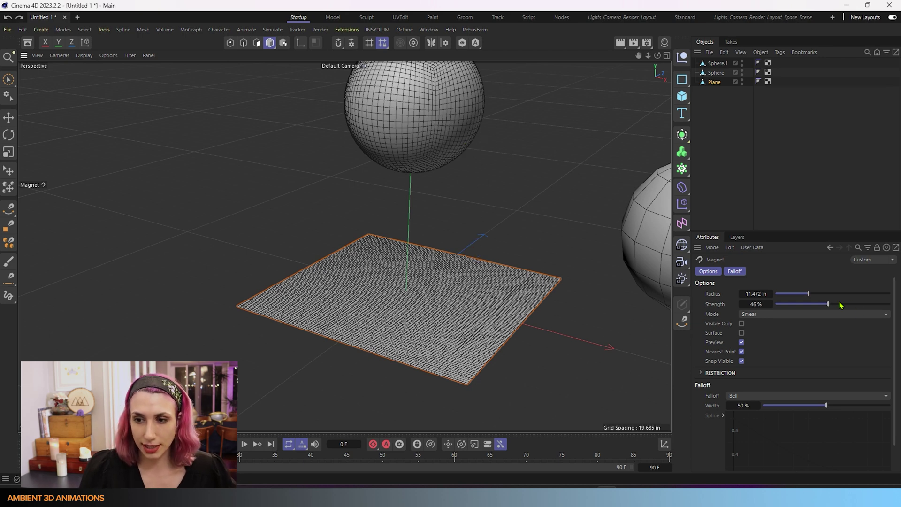
left_click_drag(840, 305, 891, 305)
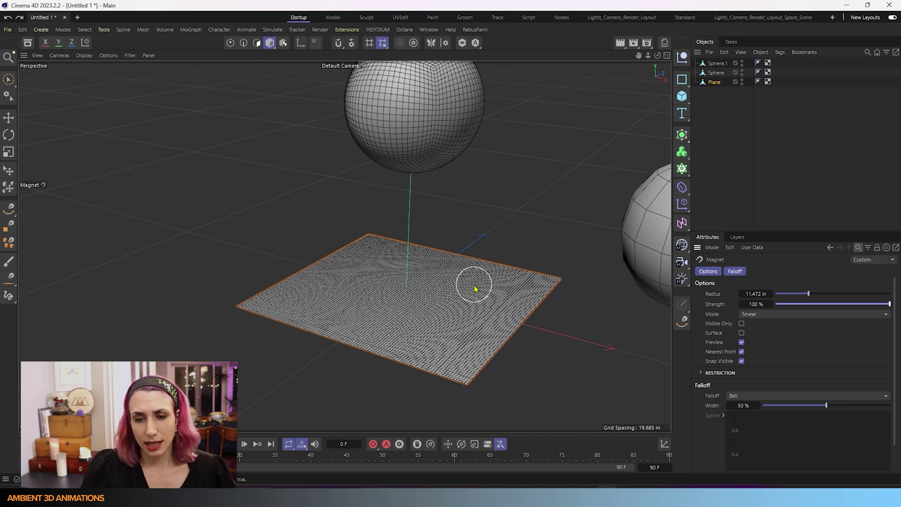
- Try several Smear strokes at 100 % strength that raise and lower parts of the plane's mesh, and undo them
left_click_drag(474, 287, 480, 219)
mouse_move(482, 200)
left_mouse_down()
mouse_move(482, 171)
mouse_move(476, 263)
mouse_move(495, 175)
mouse_move(495, 215)
left_mouse_up()
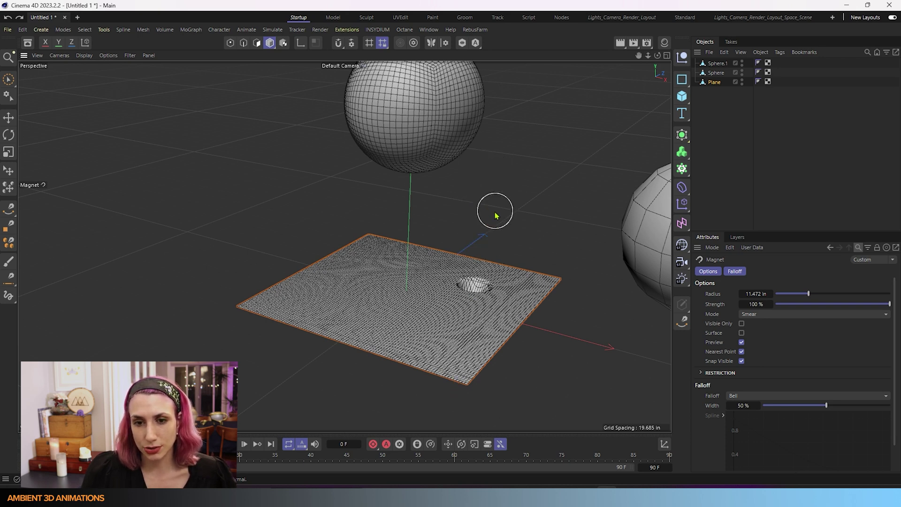
mouse_move(516, 304)
left_mouse_down()
mouse_move(518, 384)
mouse_move(484, 433)
mouse_move(430, 418)
mouse_move(477, 417)
mouse_move(474, 261)
mouse_move(457, 140)
mouse_move(473, 131)
mouse_move(480, 407)
mouse_move(476, 97)
mouse_move(447, 278)
mouse_move(466, 403)
mouse_move(478, 248)
left_mouse_up()
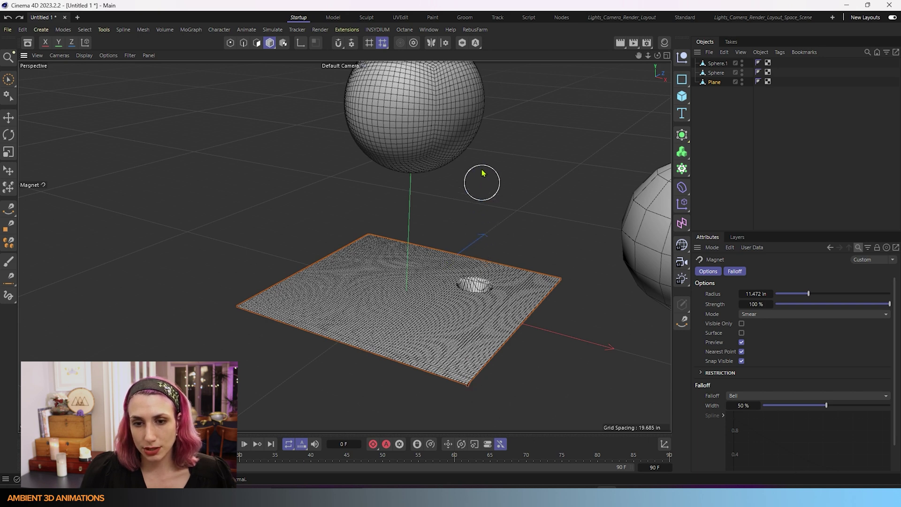
left_click_drag(481, 173, 485, 153)
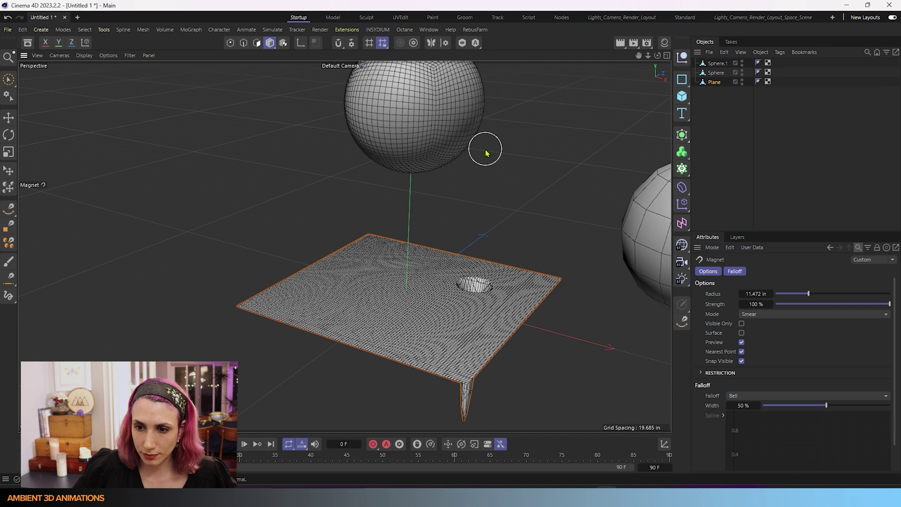
key("ctrl+z")
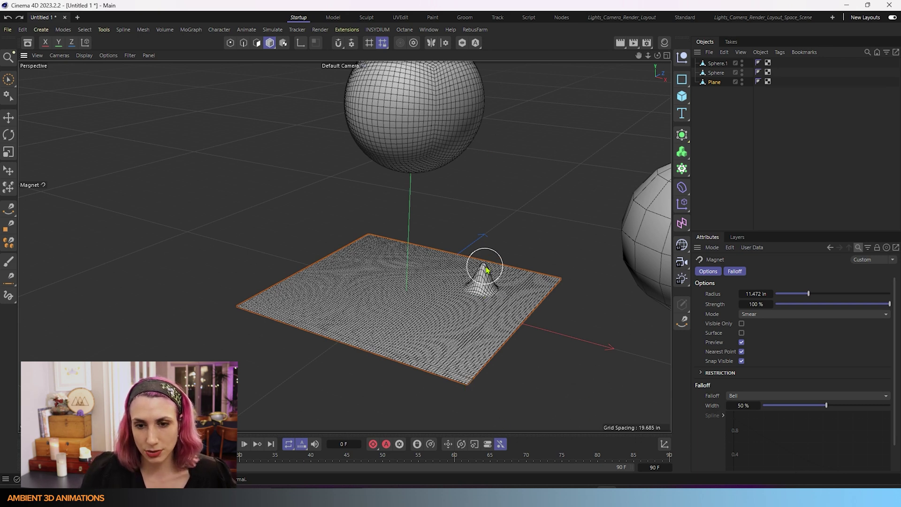
- Try another Smear pull on the plane, compare the strokes by undoing and redoing them, and return the plane to flat
mouse_move(486, 270)
left_mouse_down()
mouse_move(492, 187)
mouse_move(393, 219)
mouse_move(346, 301)
mouse_move(317, 378)
left_mouse_up()
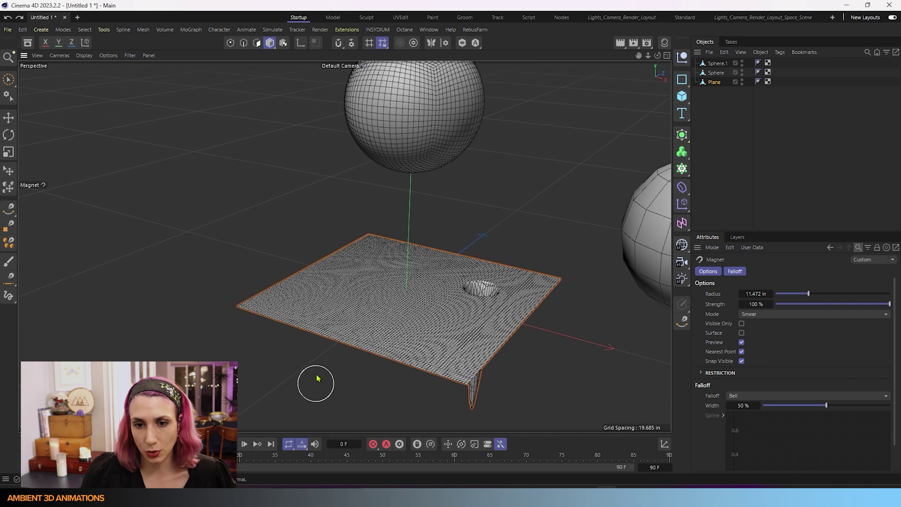
key("ctrl+z")
key("ctrl+y")
key("ctrl+z")
key("ctrl+z")
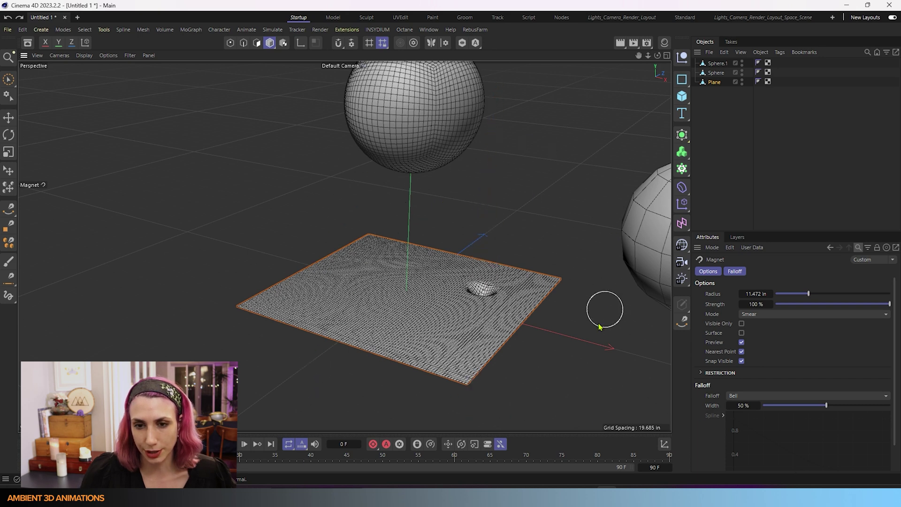
key("ctrl+y")
key("ctrl+z")
key("ctrl+y")
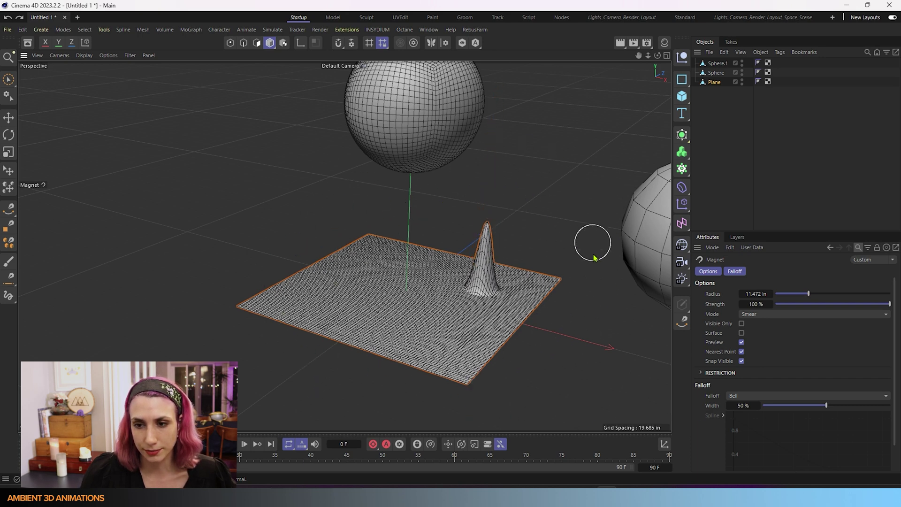
key("ctrl+z")
key("ctrl+z")
- Set the Magnet mode to Pull and try repeated pulls in different directions near the plane's front corner, undoing between attempts
left_click(770, 315)
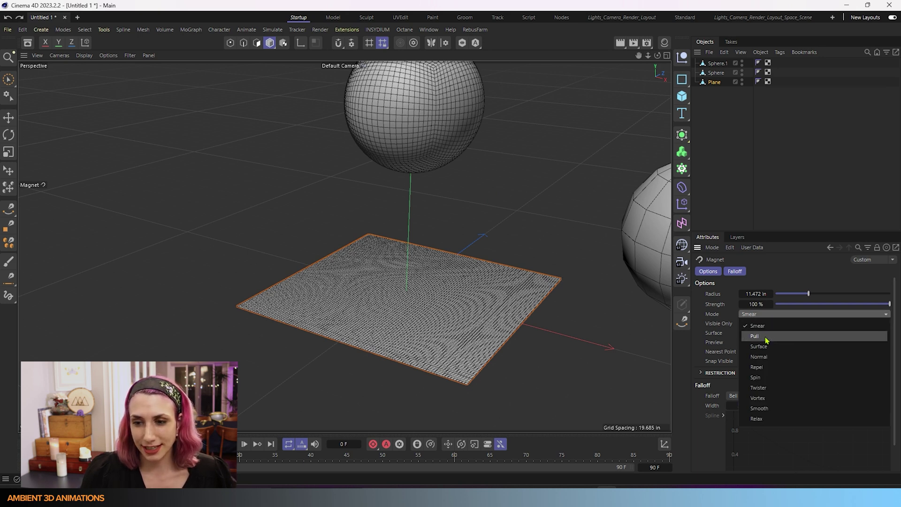
left_click(765, 337)
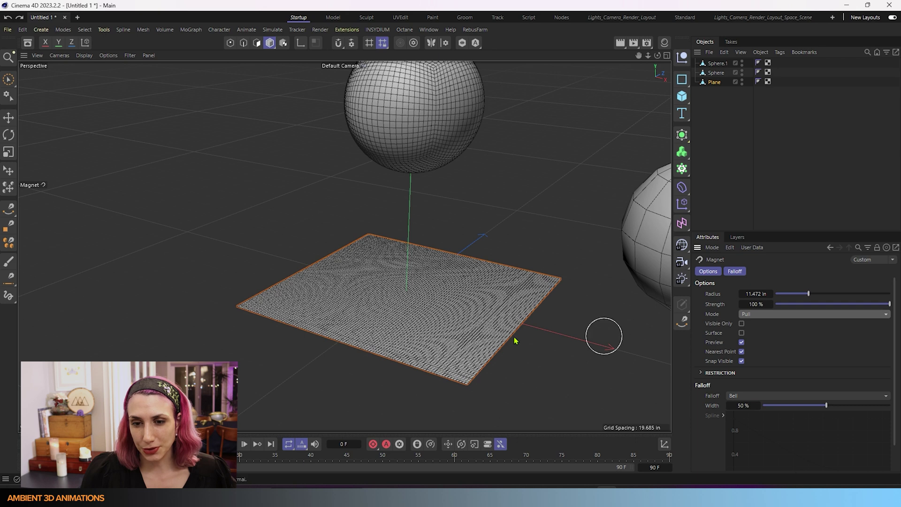
left_click_drag(456, 344, 483, 154)
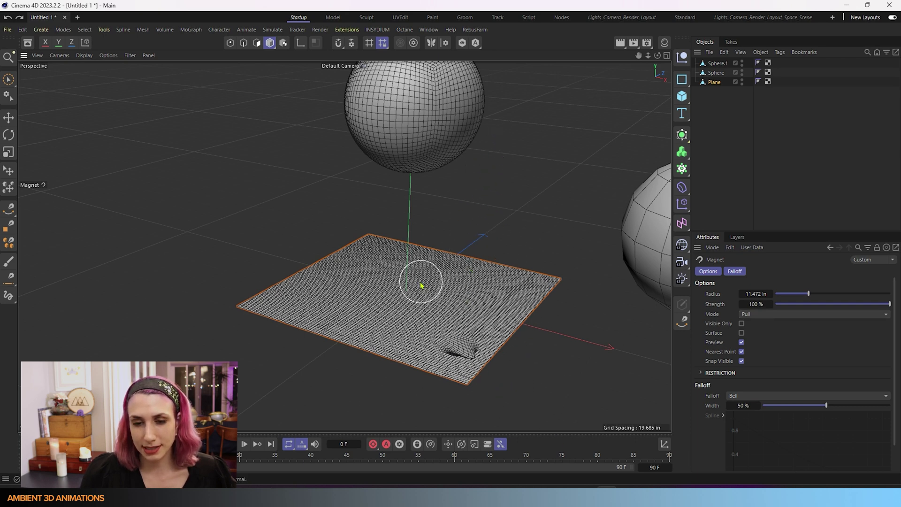
key("ctrl+z")
left_click_drag(466, 367, 519, 432)
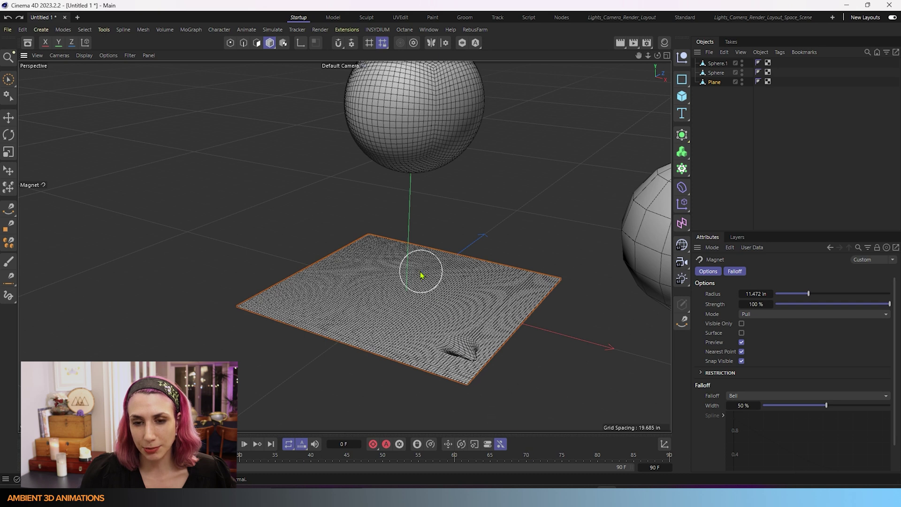
key("ctrl+z")
left_click_drag(478, 346, 537, 417)
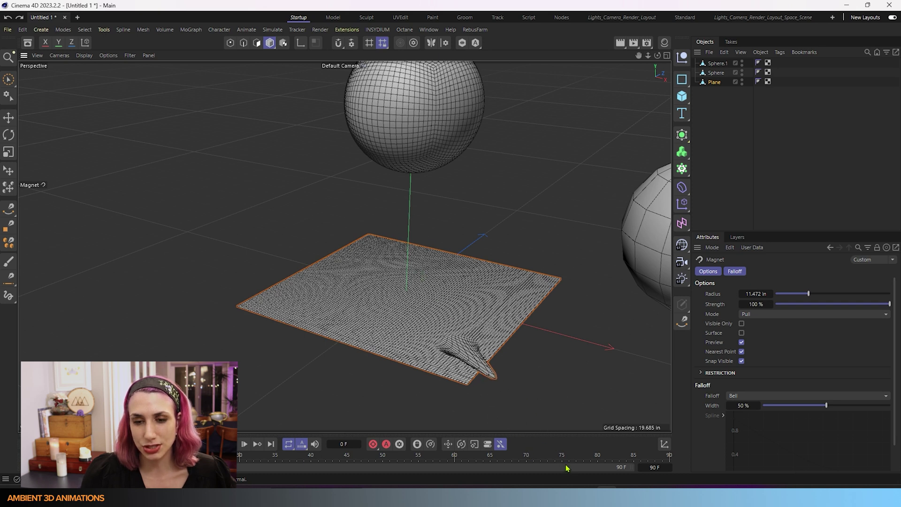
key("ctrl+z")
mouse_move(458, 346)
left_mouse_down()
mouse_move(547, 396)
mouse_move(622, 423)
mouse_move(503, 372)
left_mouse_up()
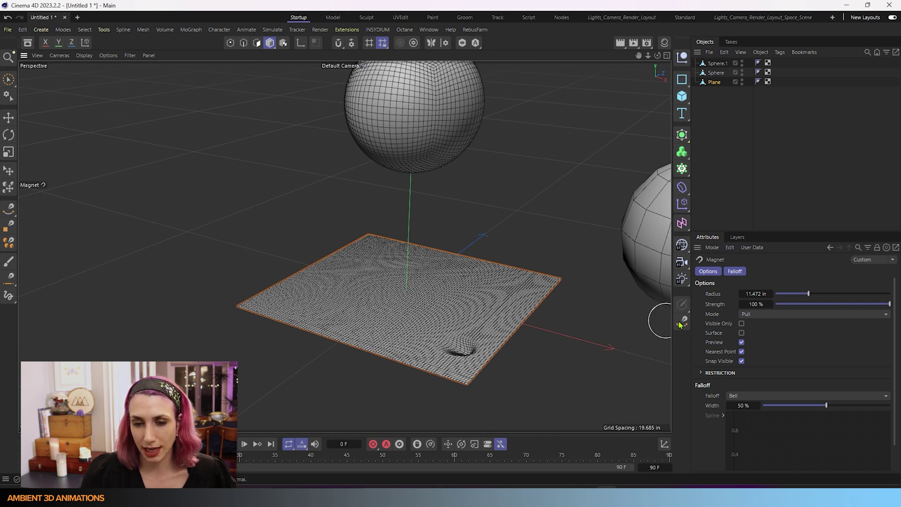
- Set the Magnet mode to Surface, try pulling the mesh near the plane's front corner up and down, and undo it
left_click(765, 315)
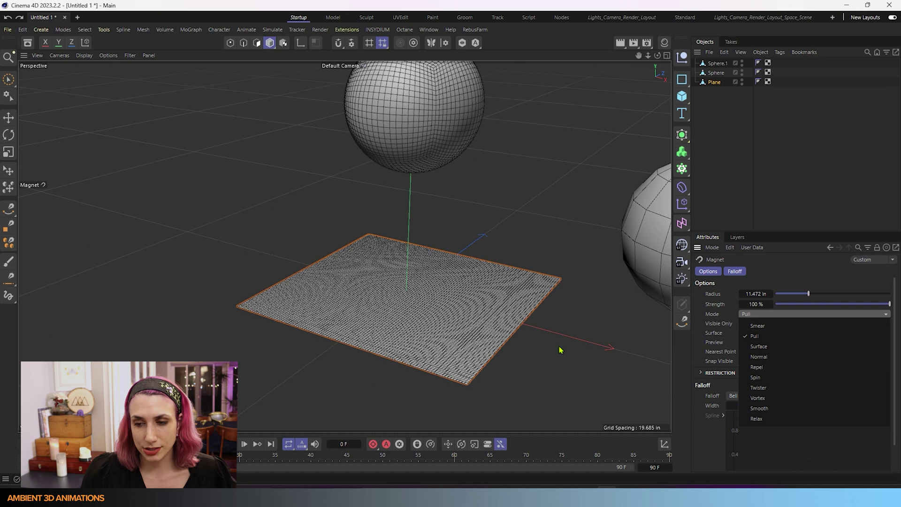
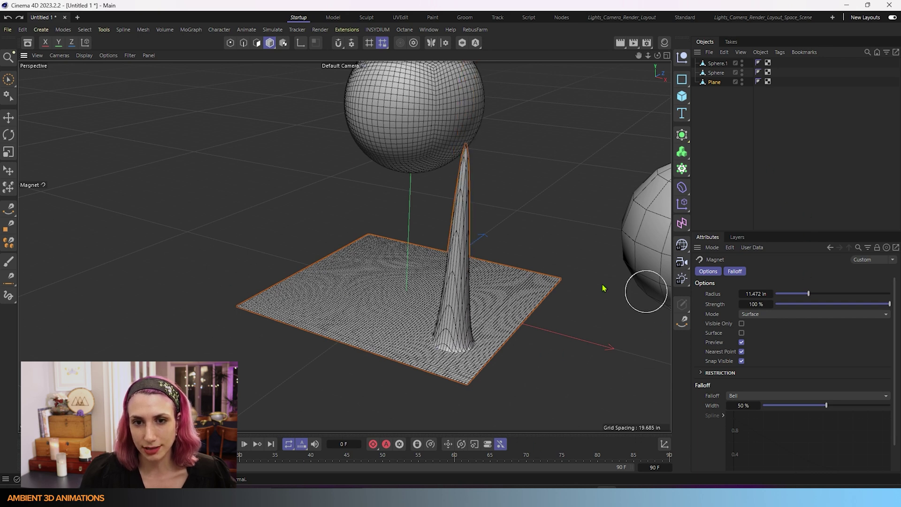
left_click_drag(457, 329, 463, 362)
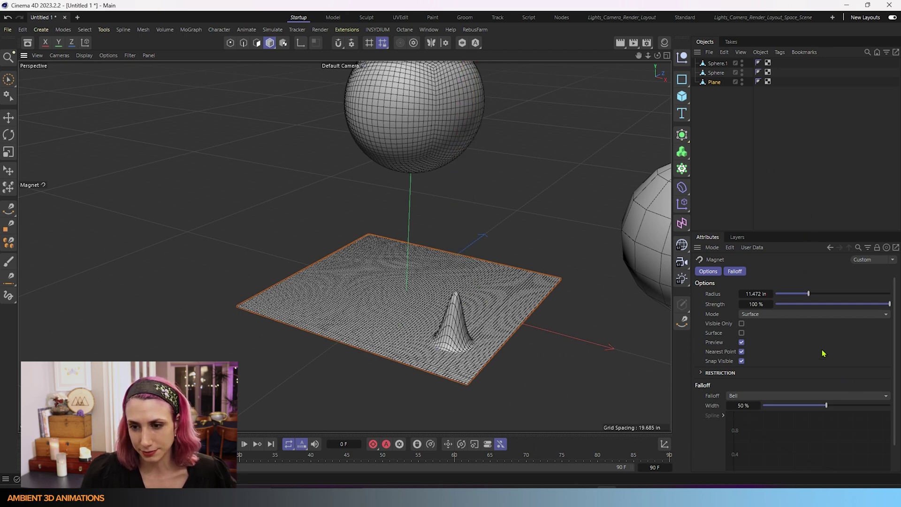
key("ctrl+z")
- Set the Magnet mode to Normal, try raising and lowering a peak near the plane's front corner, and undo it
left_click(792, 317)
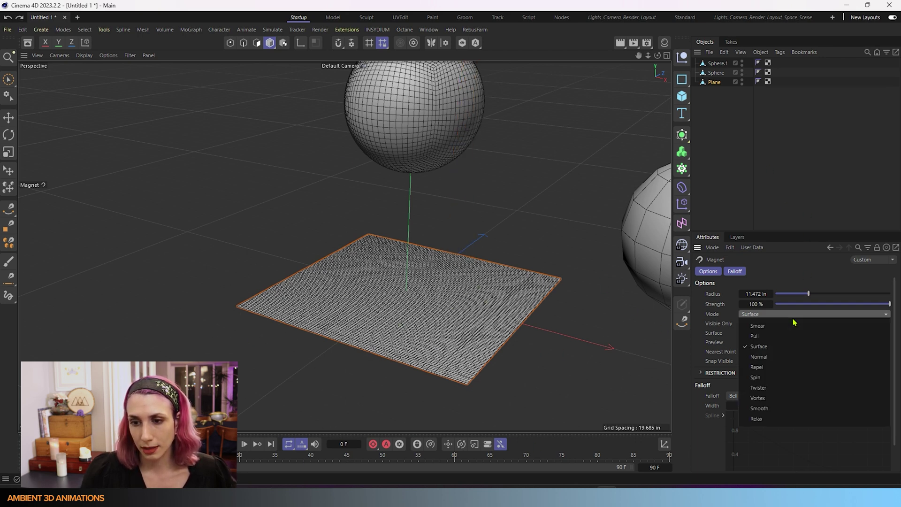
left_click(762, 359)
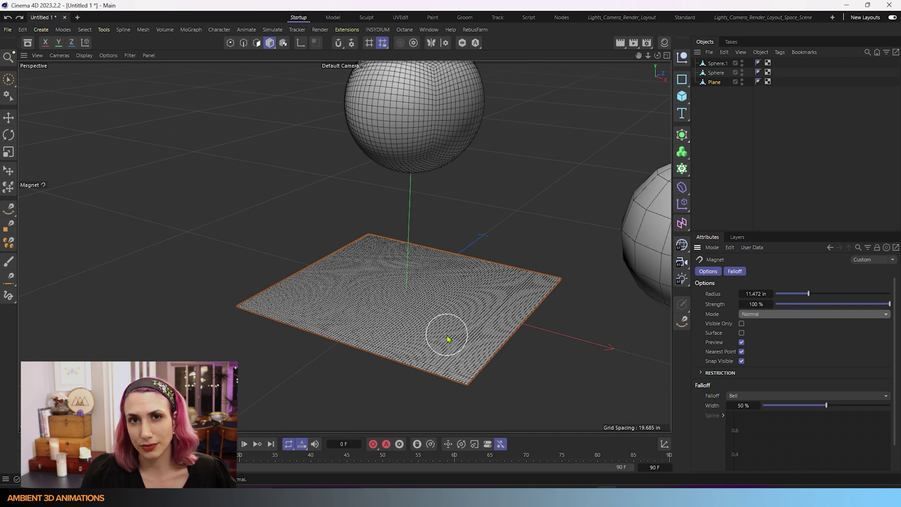
mouse_move(445, 330)
left_mouse_down()
mouse_move(450, 237)
mouse_move(448, 287)
left_mouse_up()
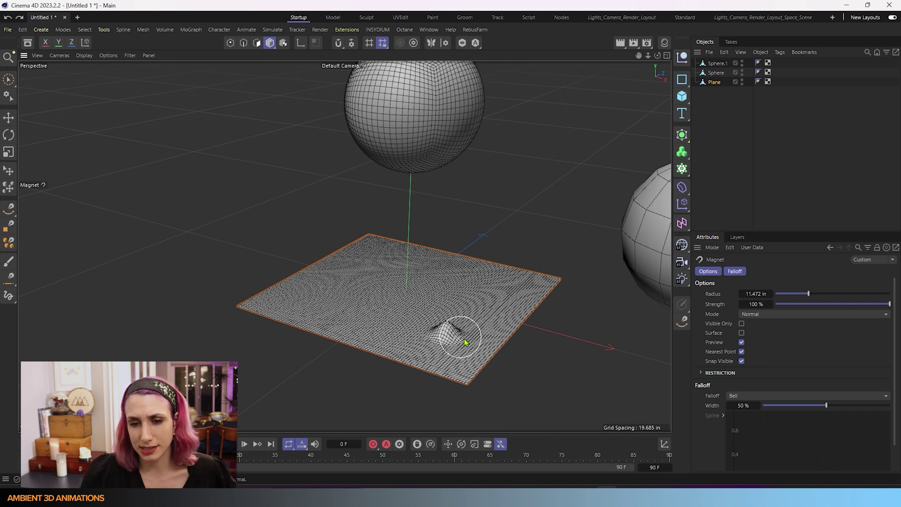
mouse_move(448, 340)
left_mouse_down()
mouse_move(452, 238)
mouse_move(450, 284)
left_mouse_up()
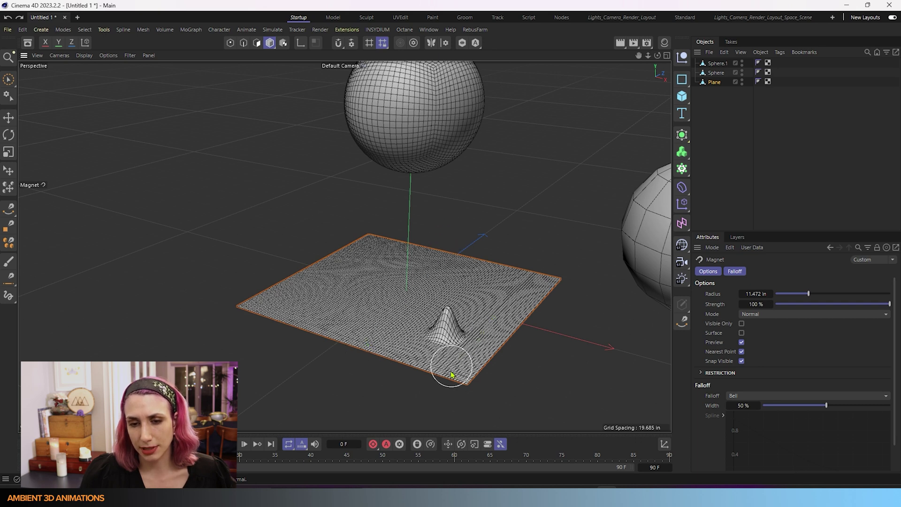
mouse_move(443, 386)
left_mouse_down()
mouse_move(493, 230)
mouse_move(469, 295)
left_mouse_up()
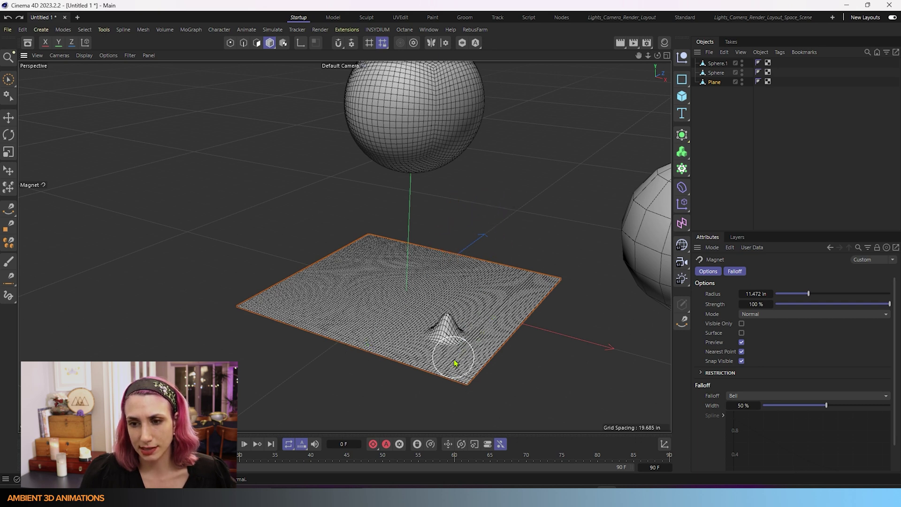
left_click_drag(454, 362, 486, 223)
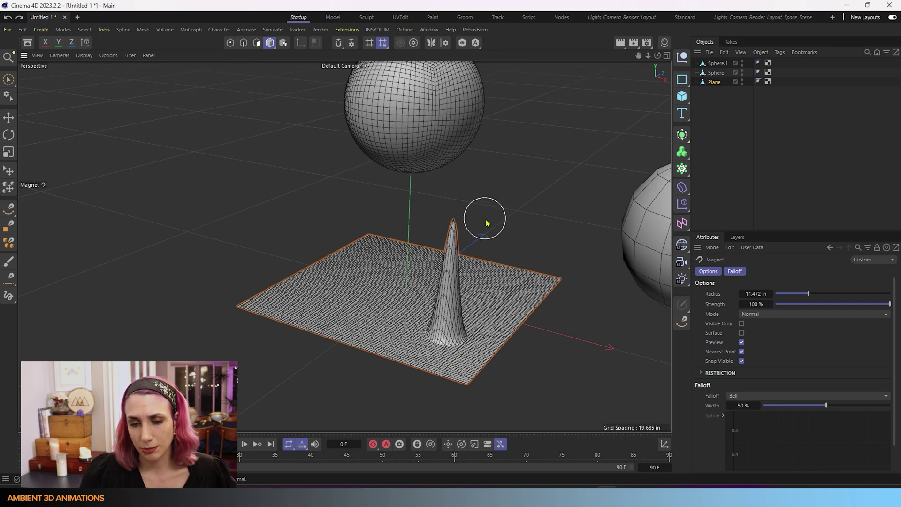
key("ctrl+z")
- Set the Magnet mode to Repel, try three Repel strokes near the plane's front corner, and undo them all
left_click(782, 315)
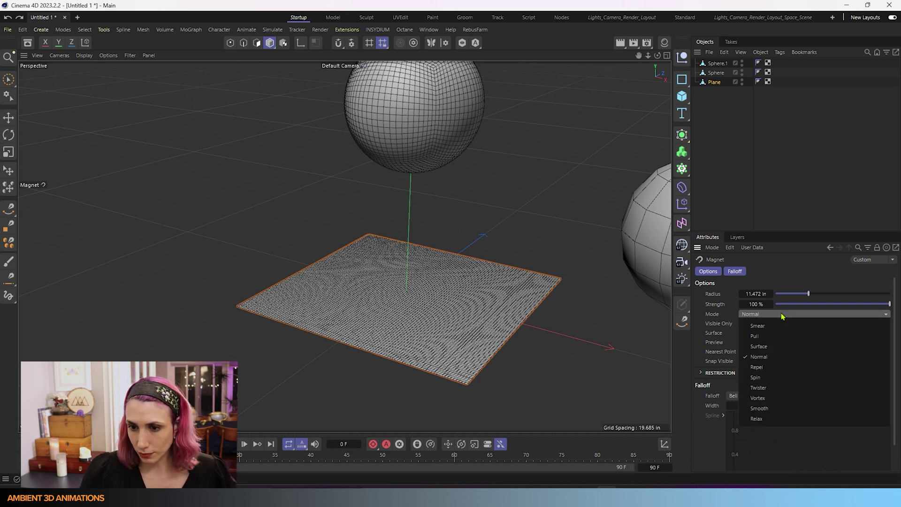
left_click(757, 368)
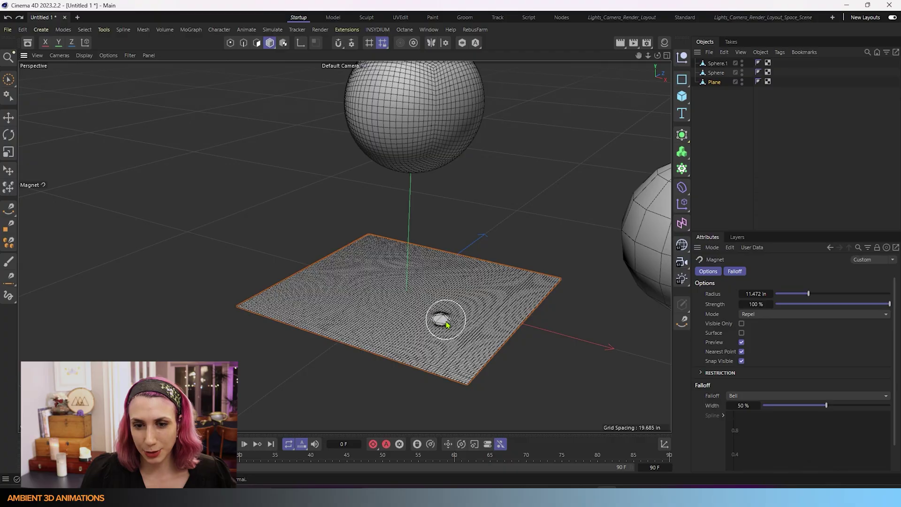
left_click_drag(446, 324, 467, 332, "alt")
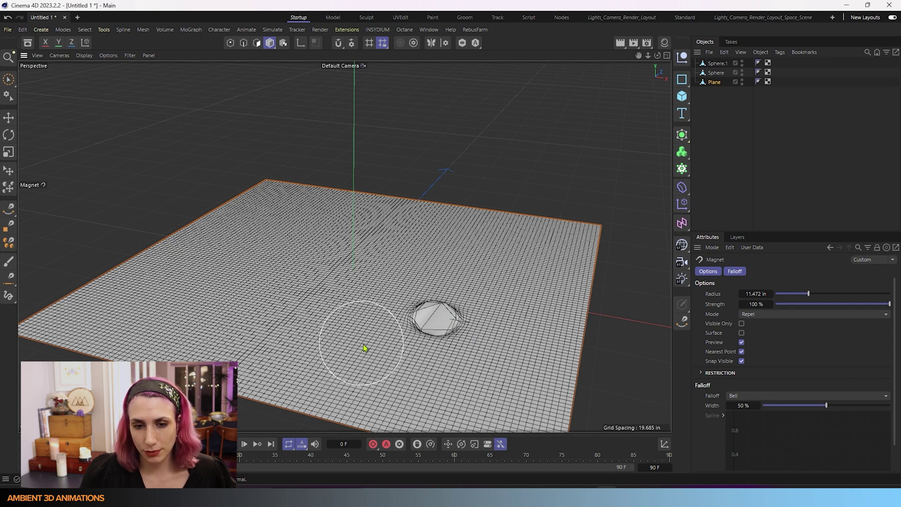
left_click_drag(366, 345, 381, 356)
mouse_move(443, 372)
left_mouse_down("alt")
mouse_move(511, 368)
mouse_move(521, 358)
mouse_move(471, 367)
mouse_move(539, 368)
mouse_move(436, 360)
mouse_move(458, 415)
mouse_move(454, 388)
left_mouse_up("alt")
scroll(486, 426, "up", 5)
scroll(485, 426, "down", 5)
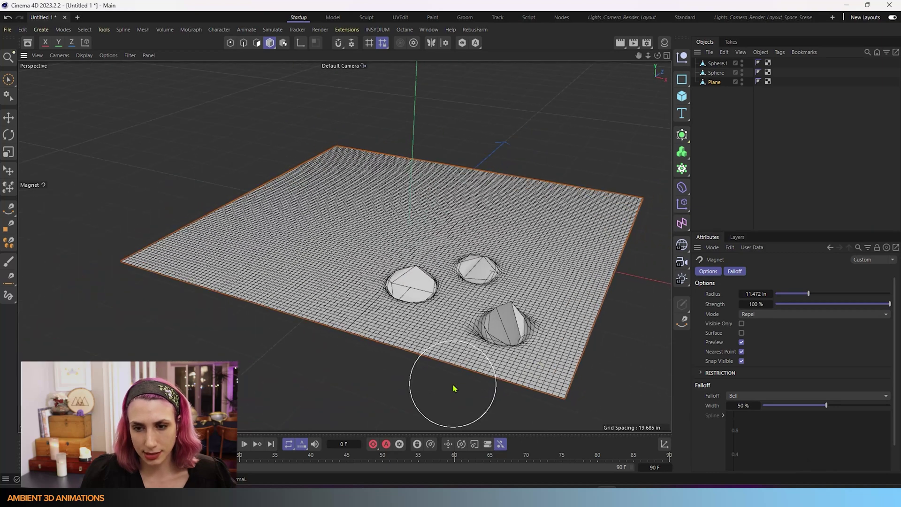
key("ctrl+z")
key("ctrl+z")
key("ctrl+z")
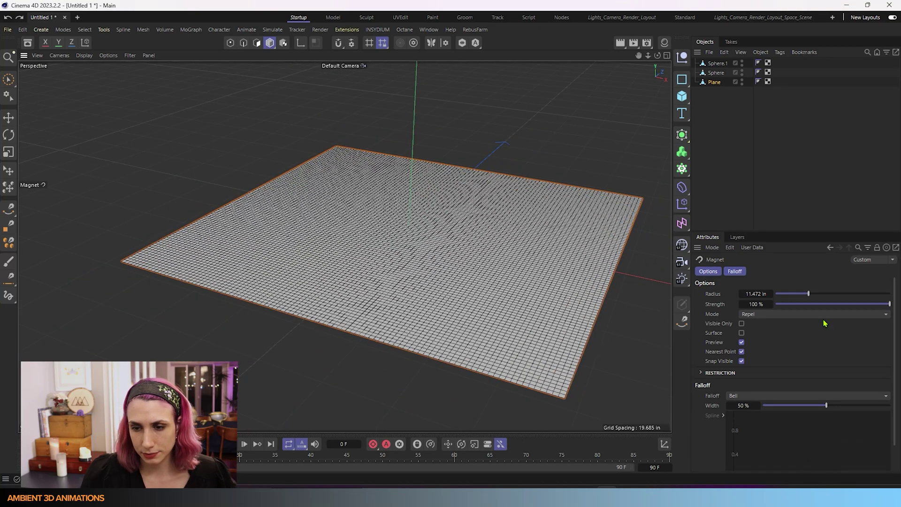
- Set the Magnet mode to Spin, try two spin strokes near the plane's front edge, and undo both
left_click(824, 314)
left_click(750, 374)
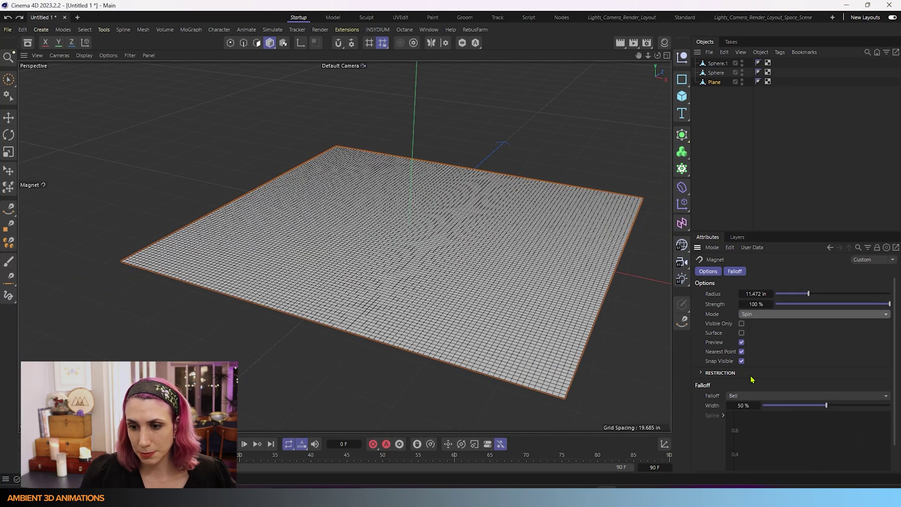
mouse_move(489, 295)
left_mouse_down()
mouse_move(501, 295)
mouse_move(482, 286)
mouse_move(511, 306)
mouse_move(515, 356)
mouse_move(509, 309)
left_mouse_up()
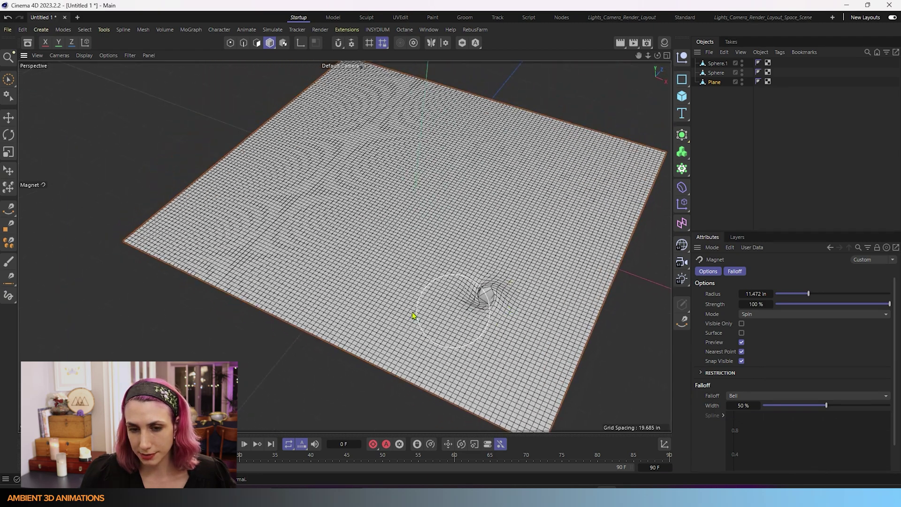
mouse_move(412, 315)
left_mouse_down()
mouse_move(398, 315)
mouse_move(408, 308)
mouse_move(382, 315)
mouse_move(426, 303)
mouse_move(447, 307)
left_mouse_up()
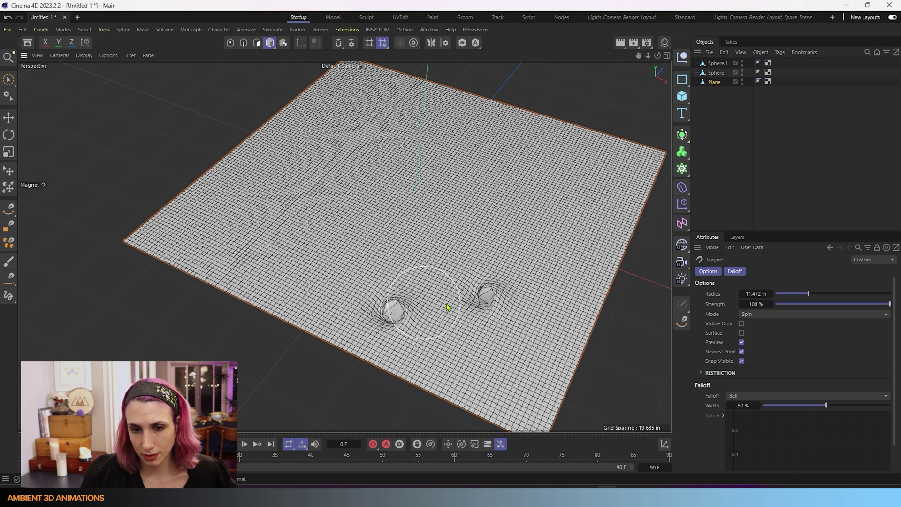
key("ctrl+z")
key("ctrl+z")
- Set the Magnet mode to Twister, try short and long twisting strokes near the plane's center, and undo them
left_click(772, 314)
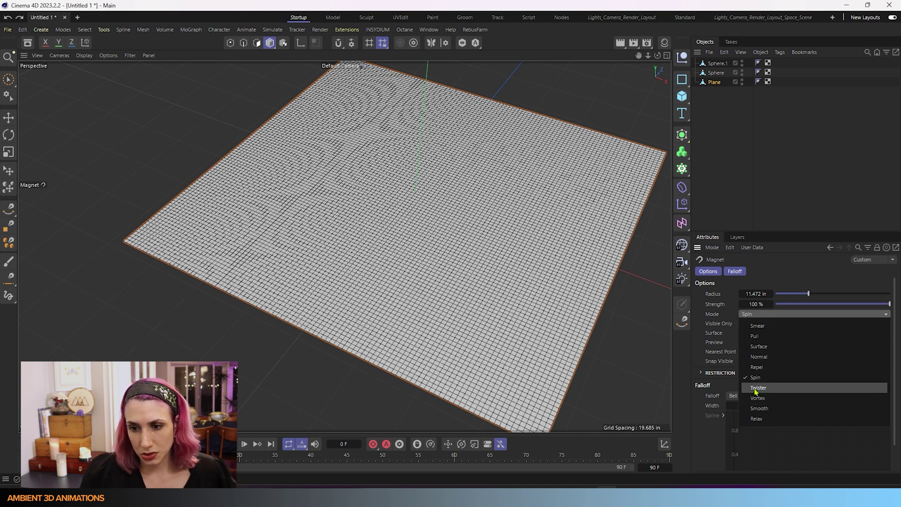
left_click(756, 388)
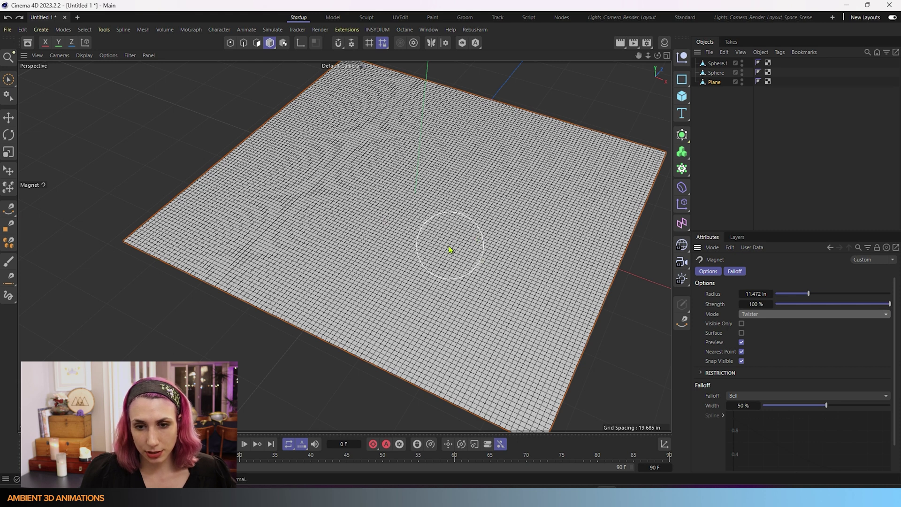
mouse_move(451, 249)
left_mouse_down()
mouse_move(464, 255)
mouse_move(539, 378)
mouse_move(542, 416)
mouse_move(525, 334)
mouse_move(577, 413)
mouse_move(551, 358)
left_mouse_up()
key("ctrl+z")
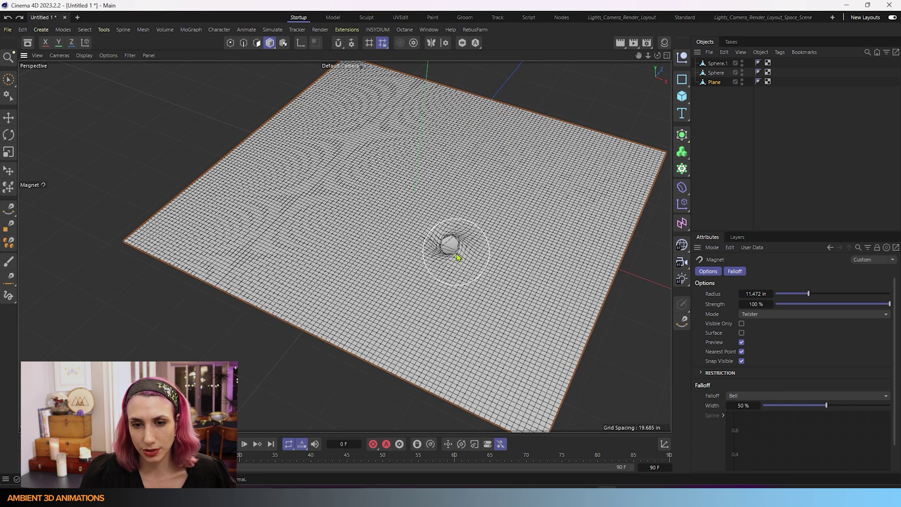
key("ctrl+z")
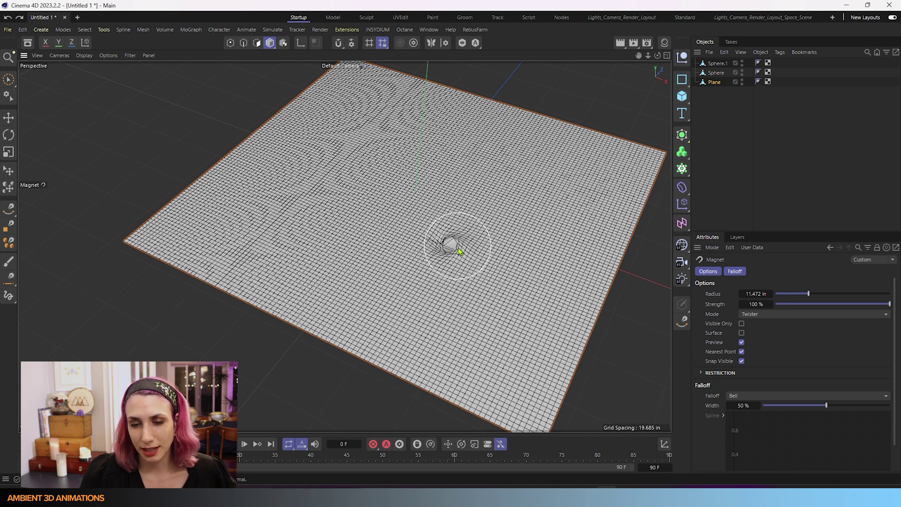
mouse_move(459, 251)
left_mouse_down()
mouse_move(535, 279)
mouse_move(661, 380)
mouse_move(591, 310)
mouse_move(532, 281)
left_mouse_up()
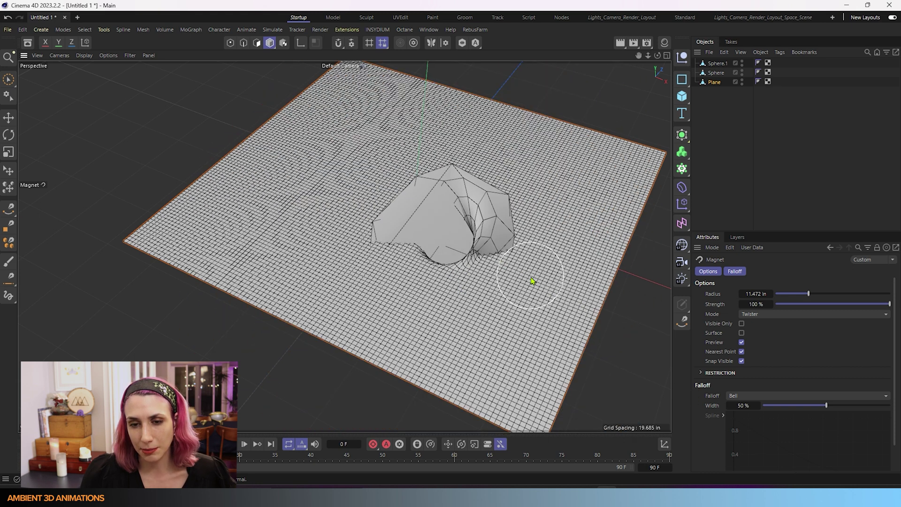
key("ctrl+z")
- Set the Magnet mode to Vortex, try and undo a large vortex on the plane, and twist smaller ripples into its surface
left_click(778, 313)
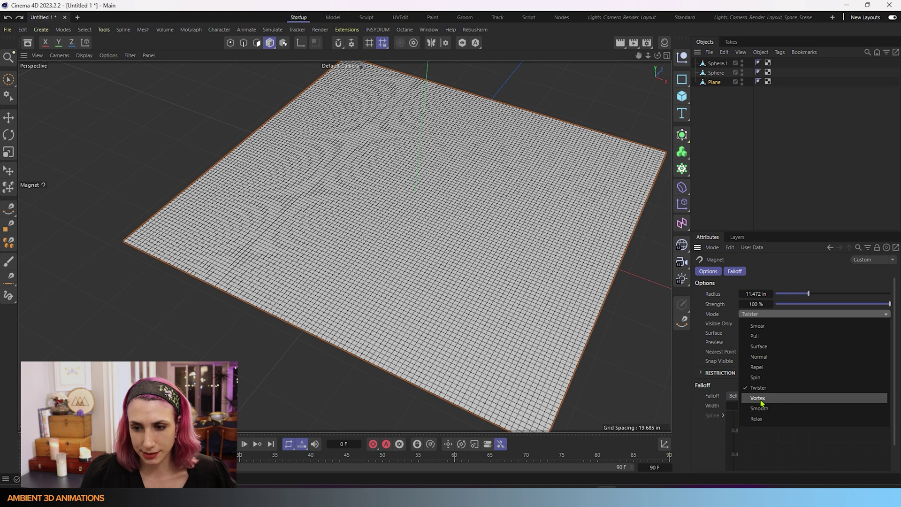
left_click(757, 399)
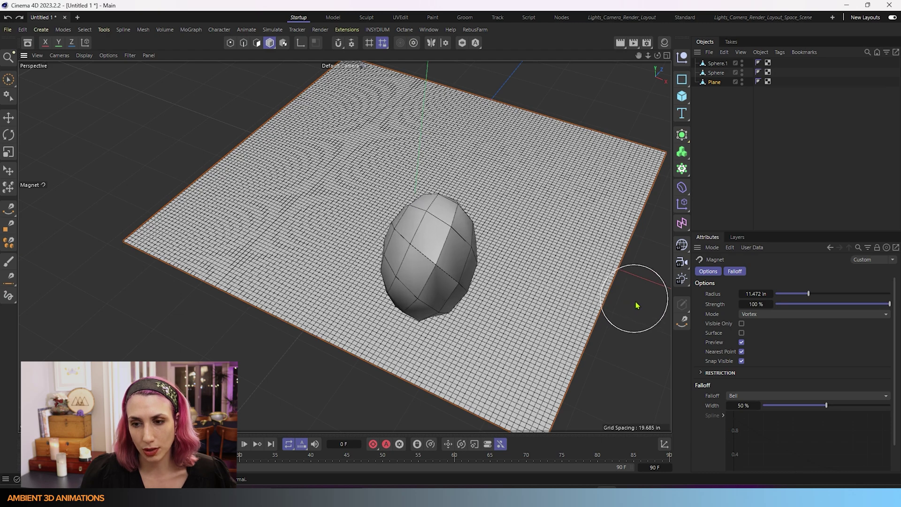
left_click_drag(547, 301, 560, 269, "alt")
key("ctrl+z")
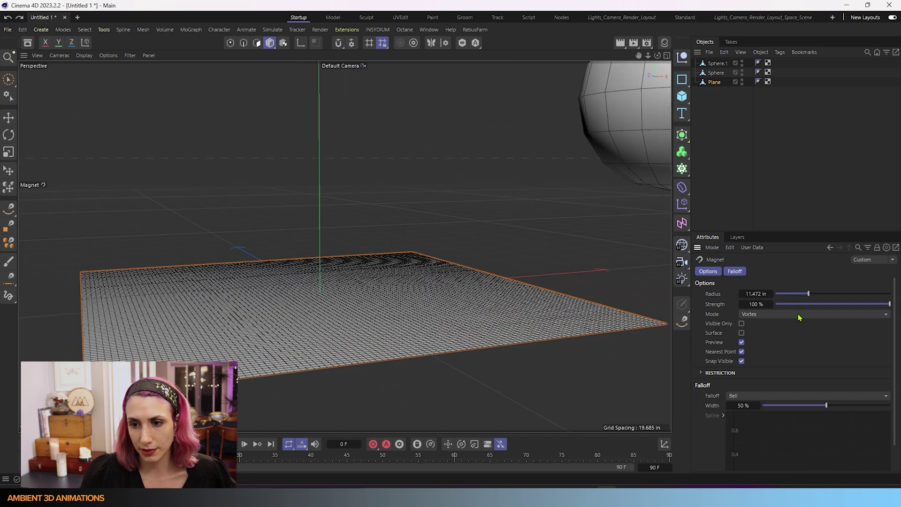
left_click(798, 314)
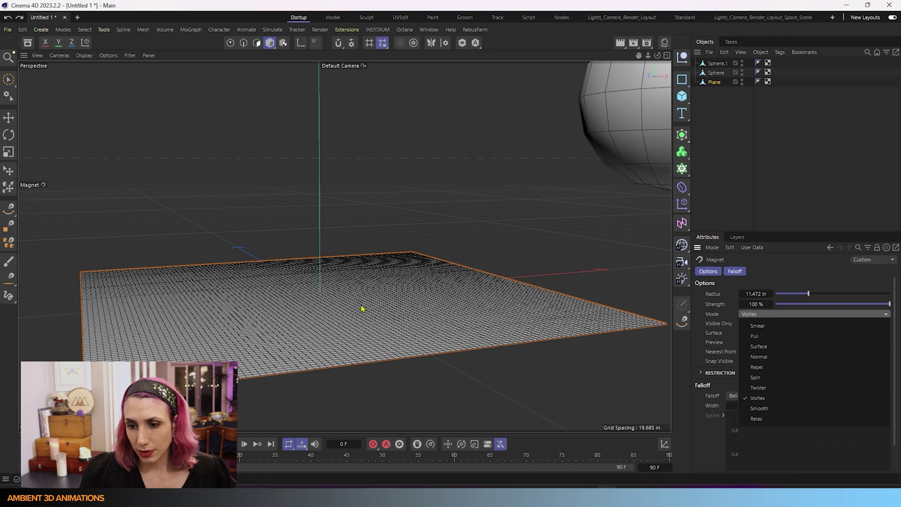
left_click(404, 315)
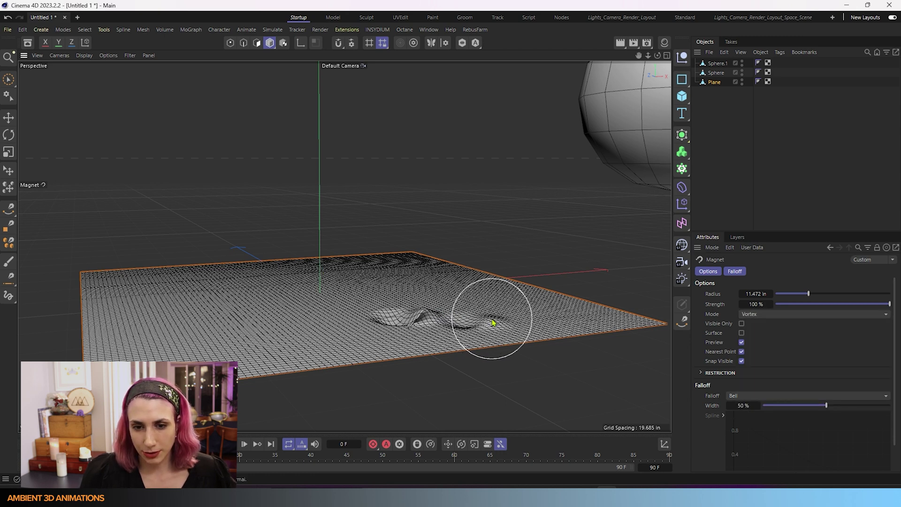
- Set the Magnet mode to Smooth, soften the vortex ripples on the plane, and undo all the strokes back to a flat mesh
left_click(800, 314)
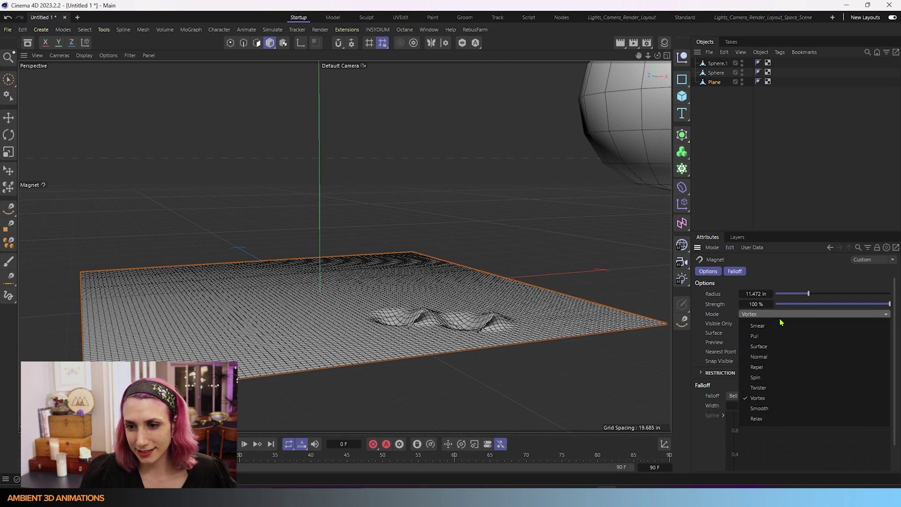
left_click(788, 416)
left_click_drag(543, 322, 533, 351, "alt")
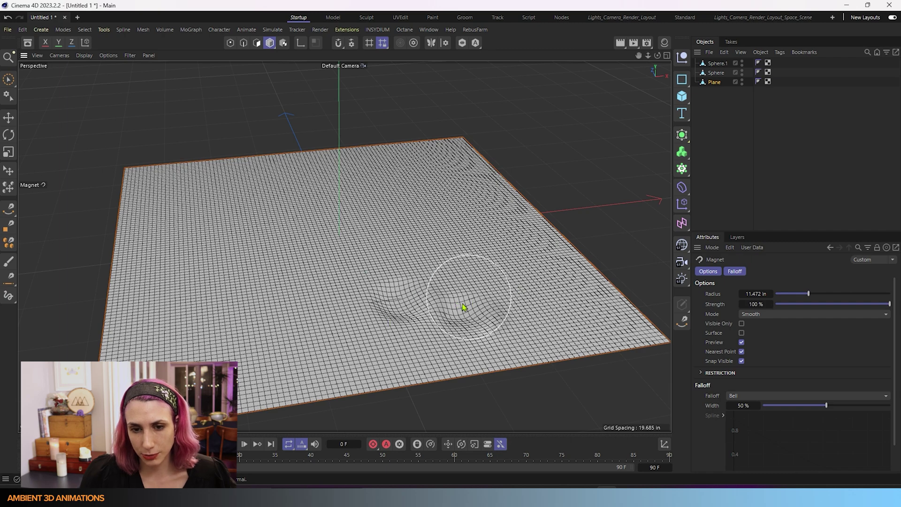
mouse_move(452, 318)
left_mouse_down("alt")
mouse_move(349, 323)
mouse_move(322, 288)
mouse_move(332, 316)
left_mouse_up("alt")
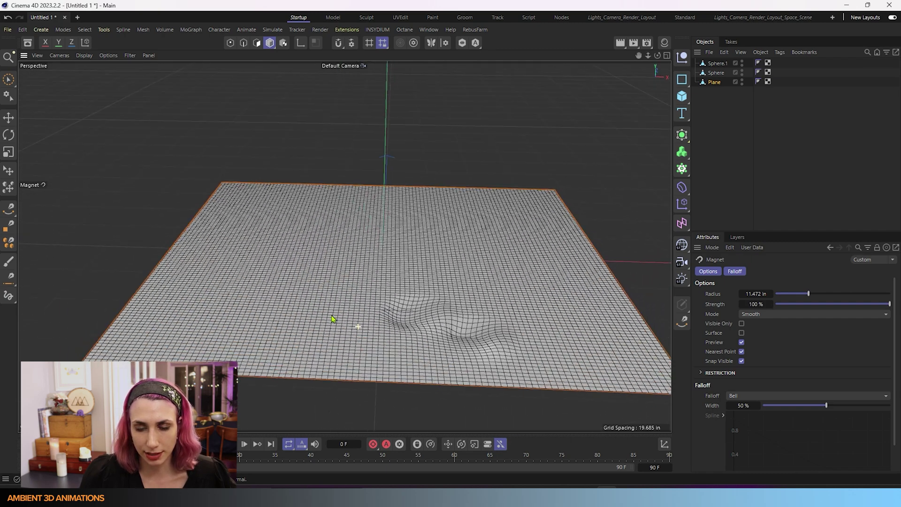
key("ctrl+z")
key("ctrl+z")
key("ctrl+z")
key("ctrl+z")
key("ctrl+z")
key("ctrl+z")
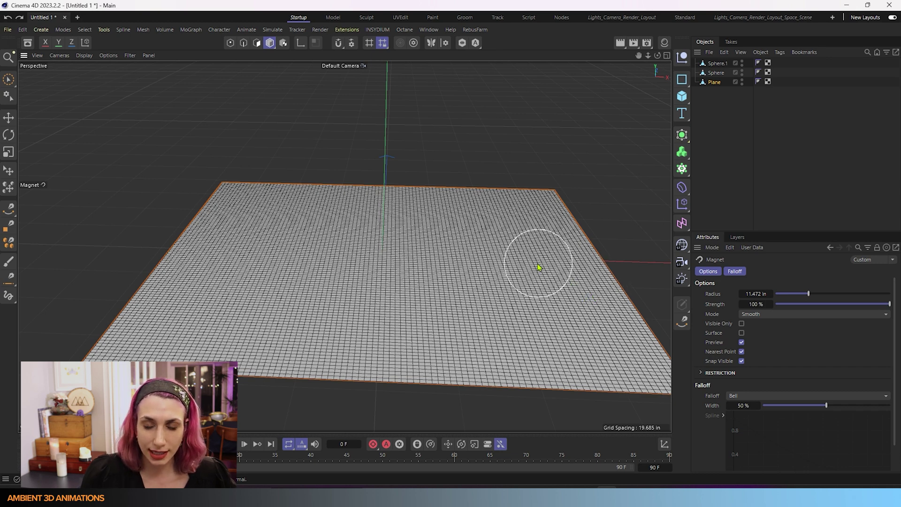
- Select the Sphere object, activate the Magnet tool on it, and set the mode to Relax
left_click_drag(539, 264, 487, 306, "alt")
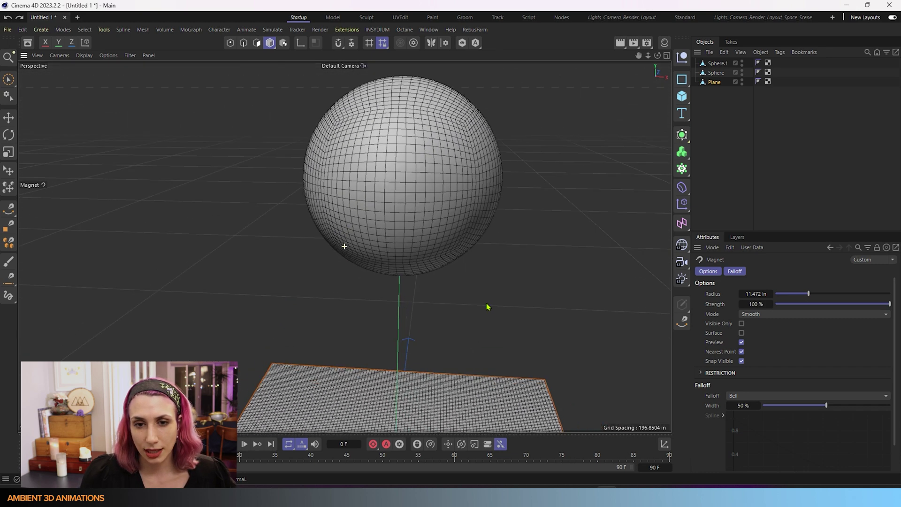
left_click(715, 73)
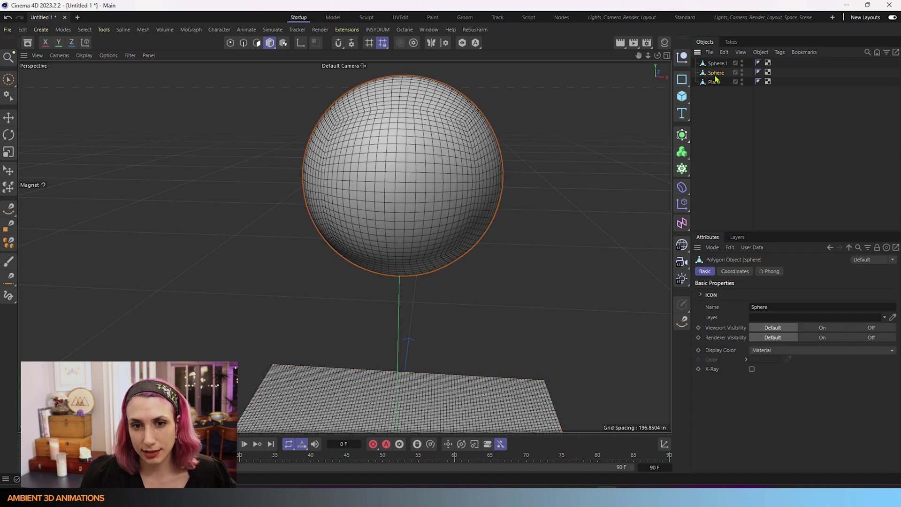
right_click(416, 231)
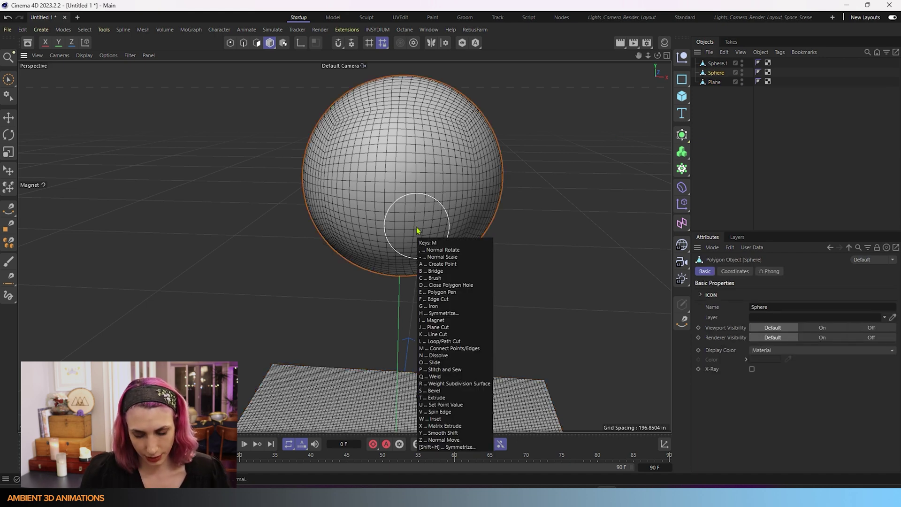
left_click(449, 240)
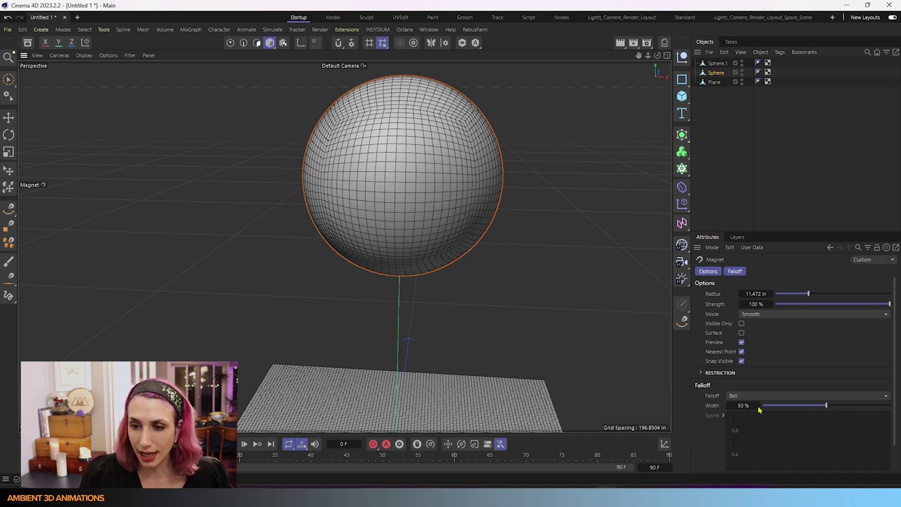
left_click(773, 315)
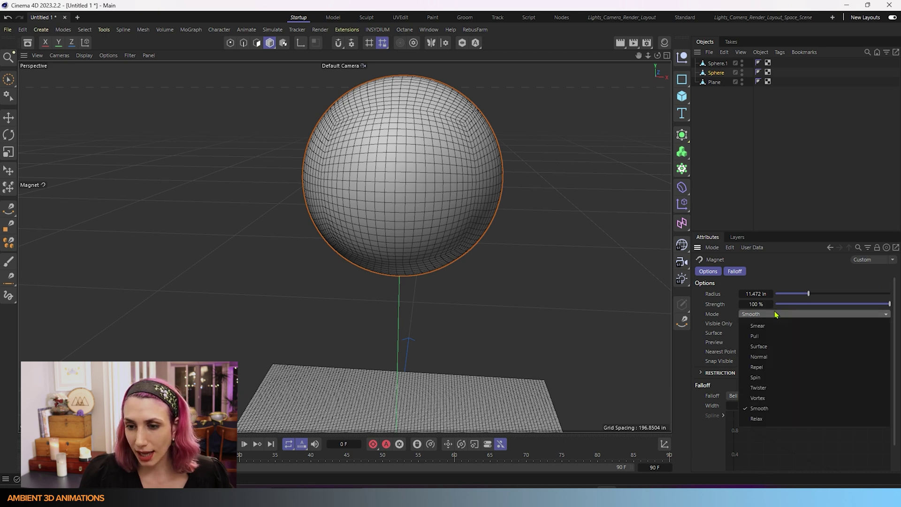
left_click(760, 418)
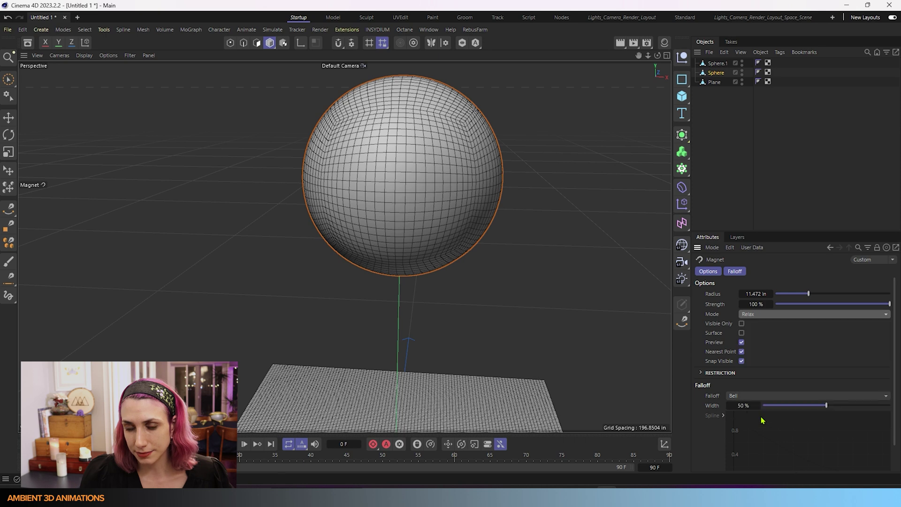
- Relax the sphere's mesh around the upper corner where its polygon patches converge
scroll(464, 115, "up", 6)
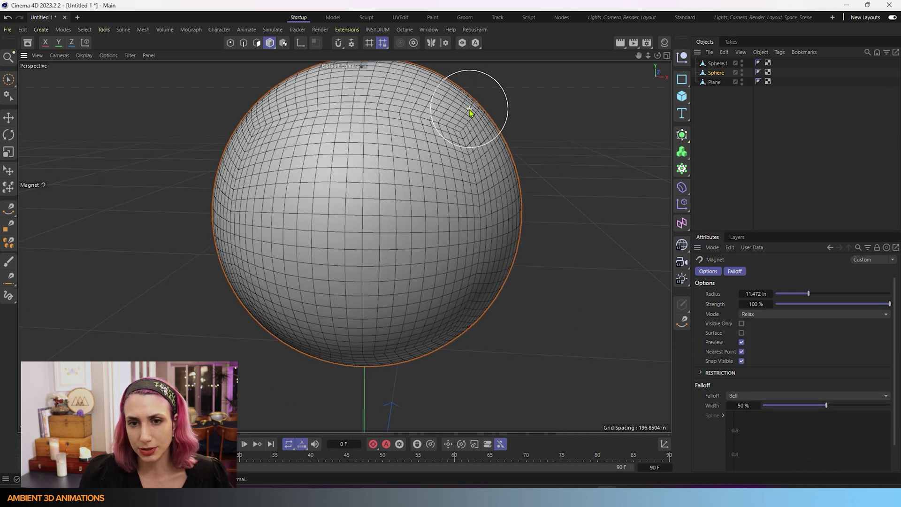
scroll(470, 113, "up", 3)
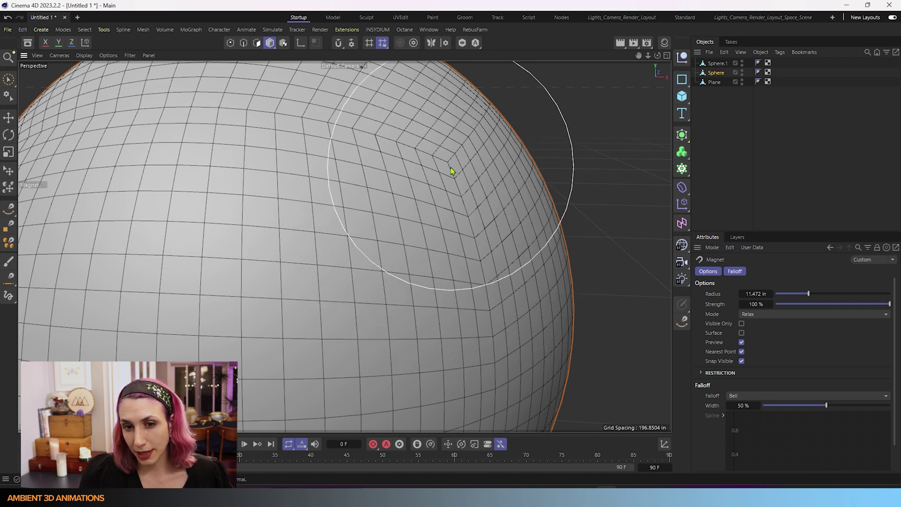
left_click_drag(451, 171, 504, 188)
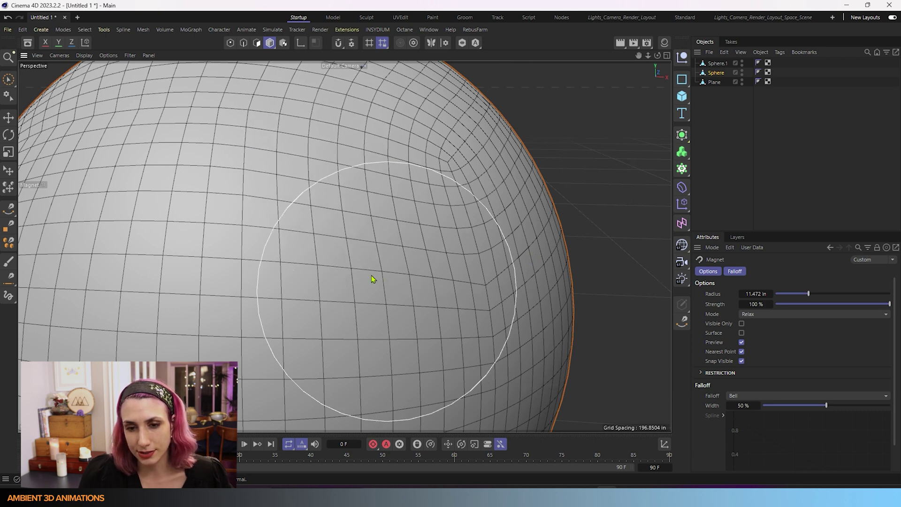
left_click_drag(422, 187, 376, 187, "alt")
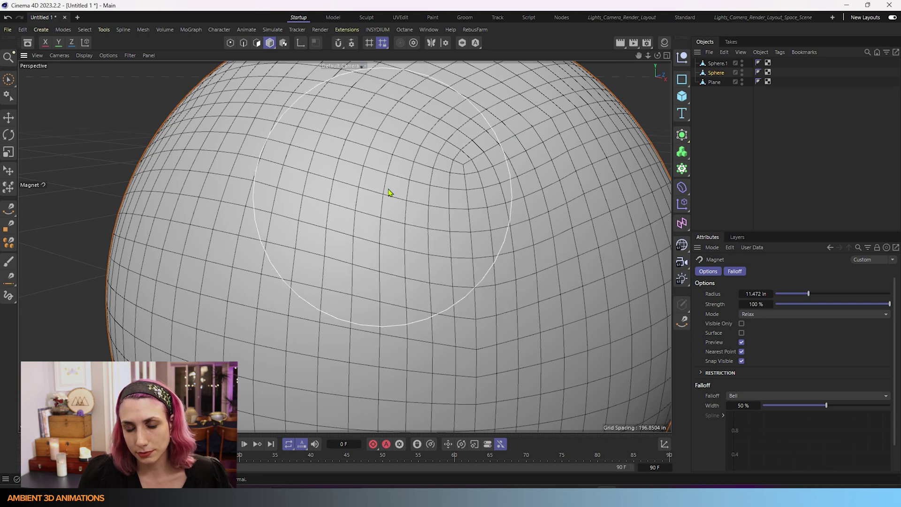
- Set the Magnet mode back to Smear
scroll(403, 201, "down", 5)
left_click_drag(437, 207, 484, 220, "alt")
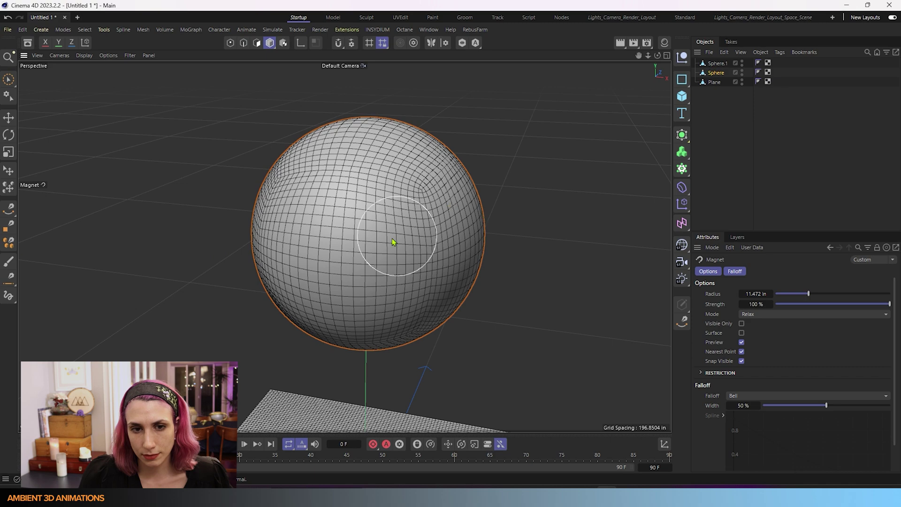
scroll(393, 242, "down", 4)
mouse_move(428, 267)
left_mouse_down("alt")
mouse_move(421, 195)
mouse_move(414, 268)
left_mouse_up("alt")
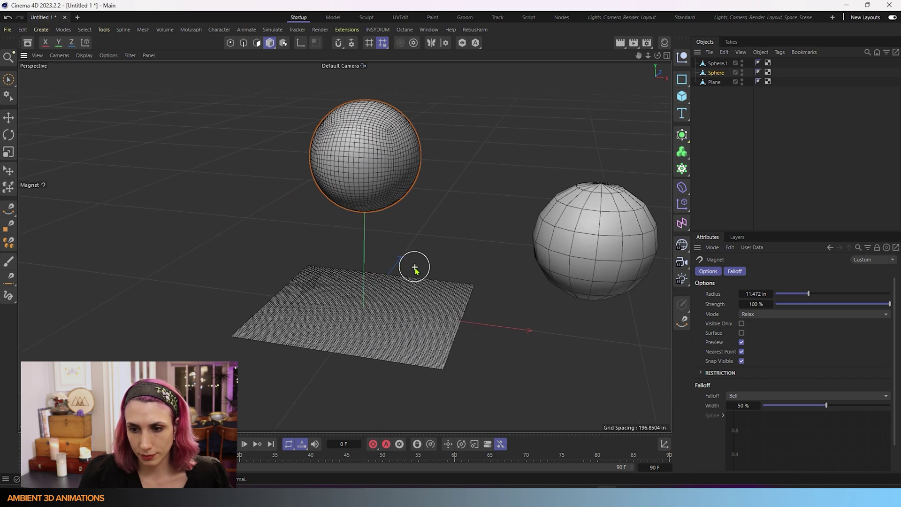
scroll(415, 268, "up", 3)
left_click(820, 313)
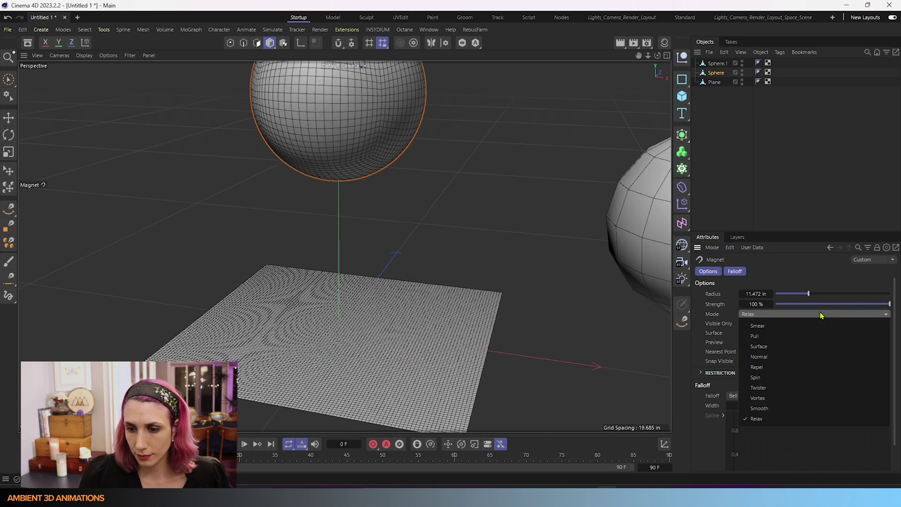
left_click(763, 328)
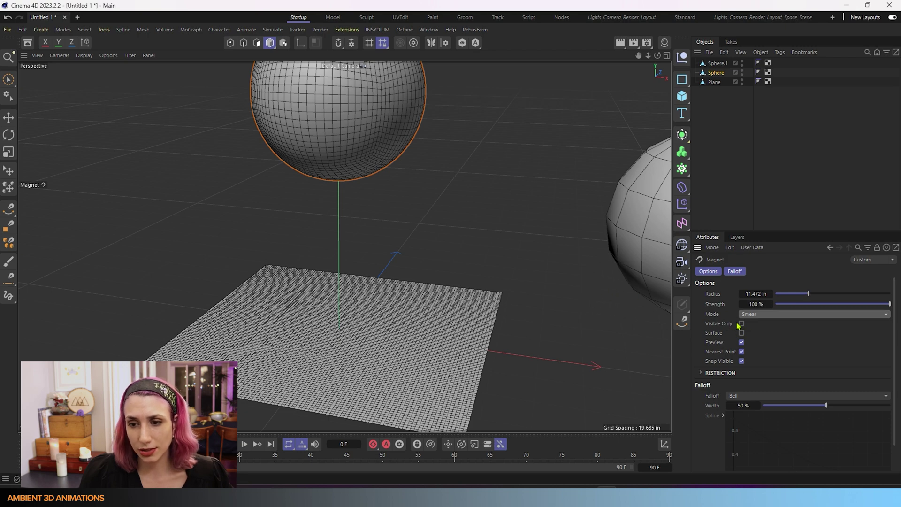
- Try smearing the sphere's mesh near the relaxed upper corner and undo the strokes
left_click_drag(483, 160, 495, 249, "alt")
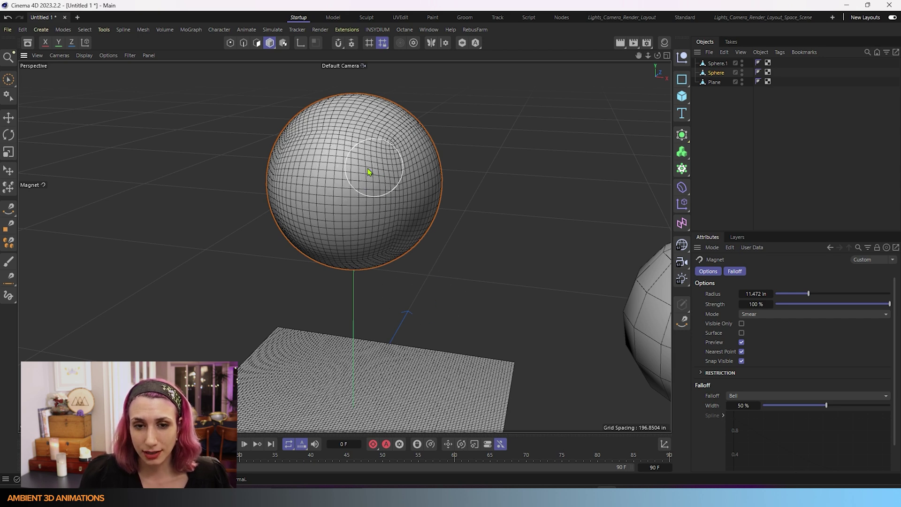
mouse_move(371, 170)
left_mouse_down()
mouse_move(436, 162)
mouse_move(317, 161)
mouse_move(364, 162)
left_mouse_up()
mouse_move(442, 151)
left_mouse_down("alt")
mouse_move(468, 147)
mouse_move(281, 137)
mouse_move(489, 151)
mouse_move(466, 137)
left_mouse_up("alt")
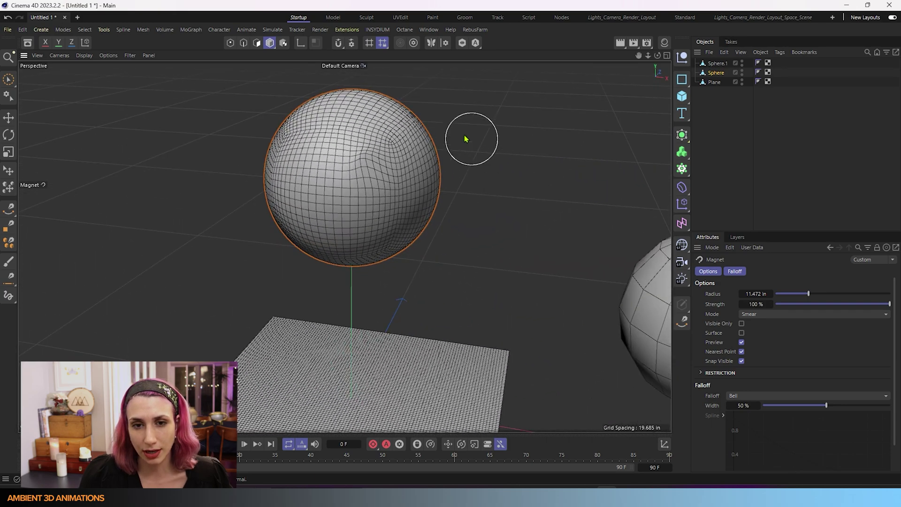
left_click_drag(417, 165, 375, 156)
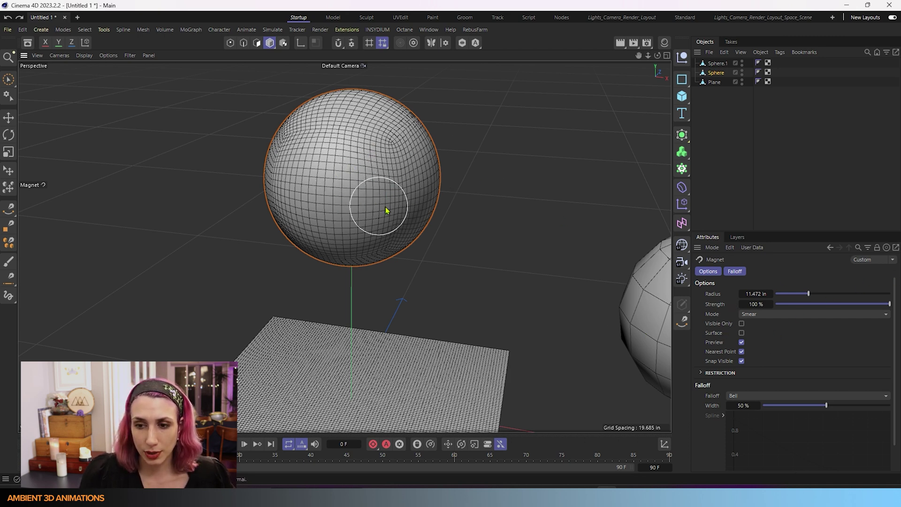
- Enable the Magnet's Surface option and smear two small peaks upward from the Plane's mesh
left_click(742, 333)
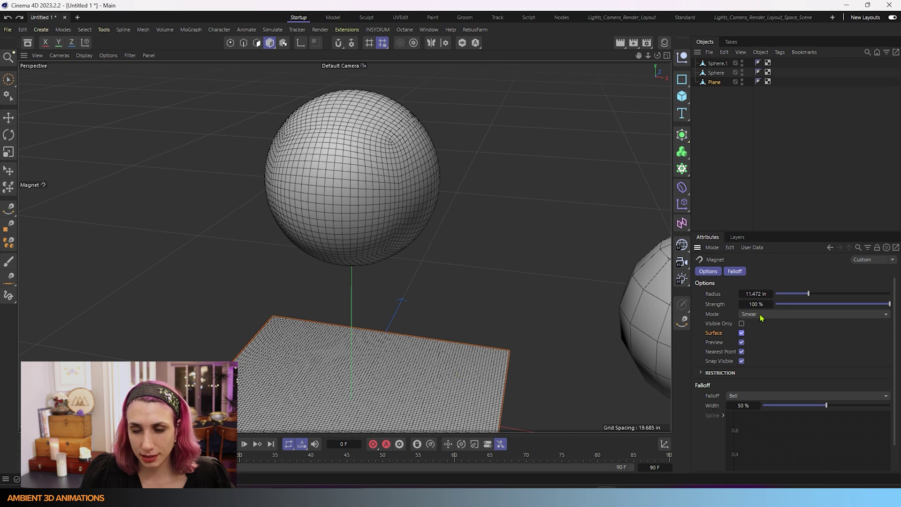
mouse_move(458, 376)
left_mouse_down()
mouse_move(458, 302)
mouse_move(467, 291)
mouse_move(461, 351)
left_mouse_up()
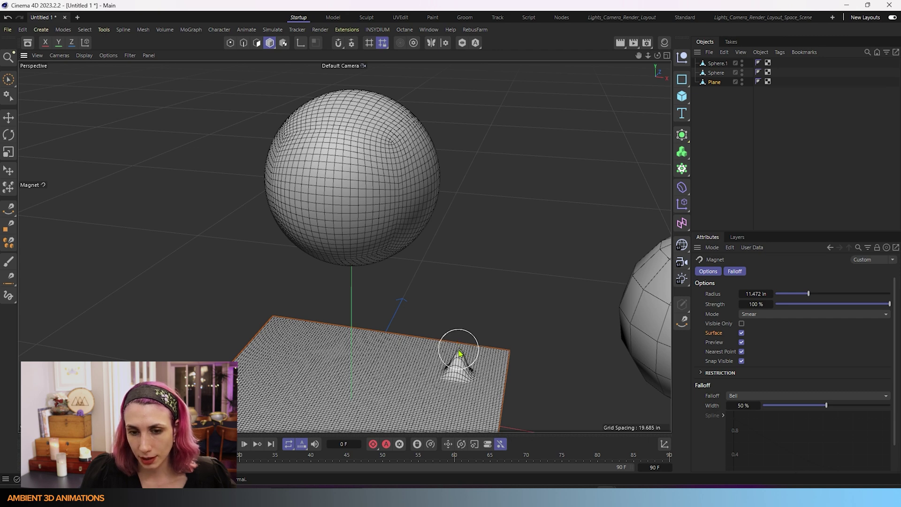
mouse_move(374, 362)
left_mouse_down()
mouse_move(374, 326)
mouse_move(374, 338)
left_mouse_up()
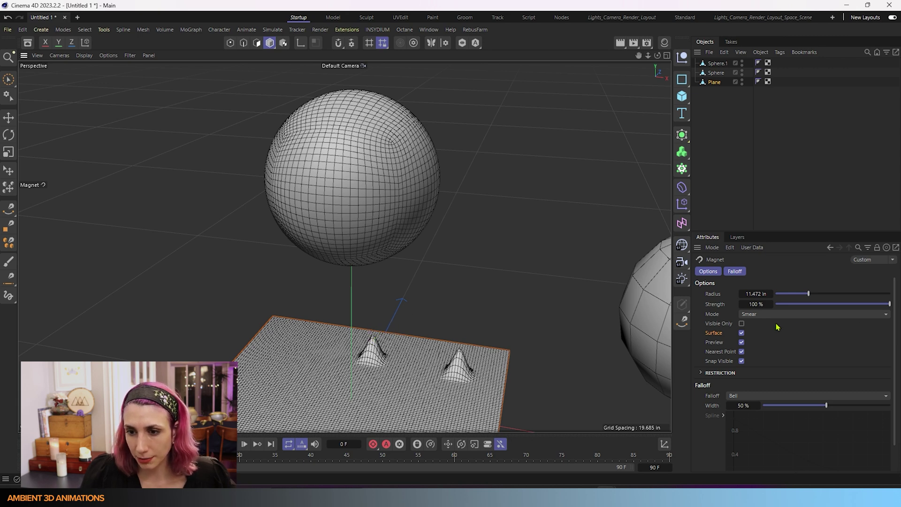
- Enlarge the Magnet radius to 26.9249 in and smear the plane's right peak outward and upward
key("o")
middle_click_drag(608, 252, 612, 254)
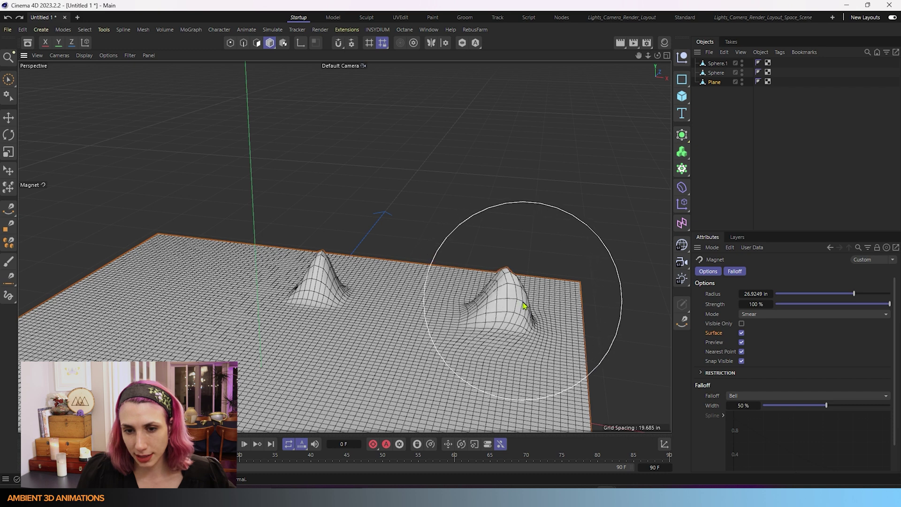
mouse_move(509, 303)
left_mouse_down()
mouse_move(574, 304)
mouse_move(386, 270)
mouse_move(481, 292)
mouse_move(587, 298)
mouse_move(397, 280)
mouse_move(562, 293)
mouse_move(447, 283)
mouse_move(525, 282)
mouse_move(432, 270)
mouse_move(542, 284)
mouse_move(430, 284)
mouse_move(530, 292)
left_mouse_up()
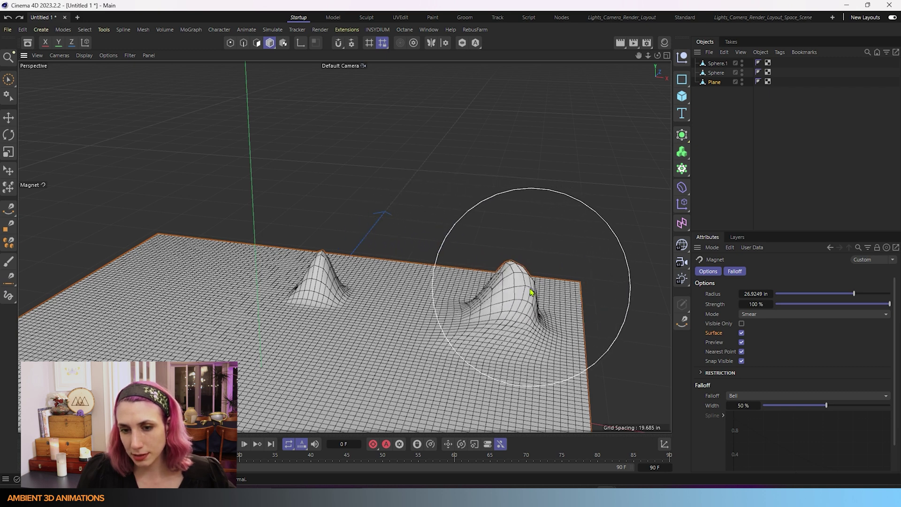
- Disable the Surface option and smear the plane's smaller left peak slightly downward
left_click(741, 333)
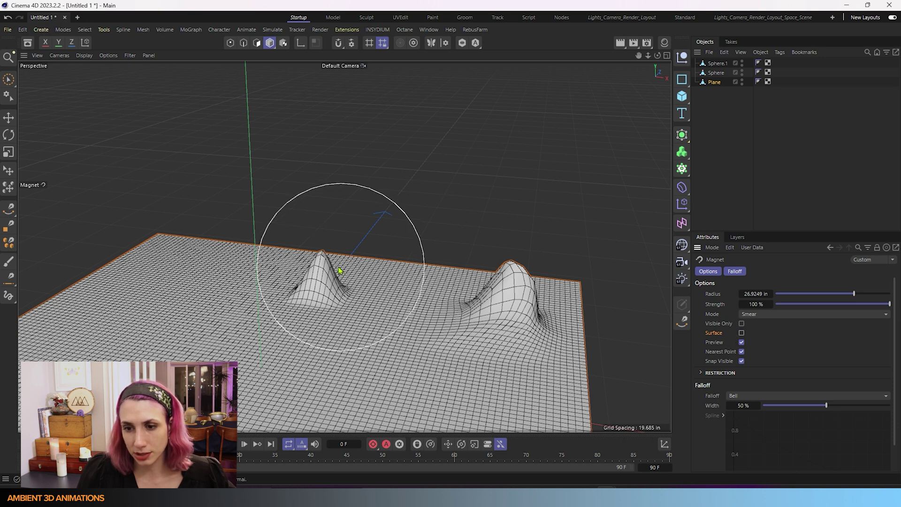
mouse_move(322, 271)
left_mouse_down()
mouse_move(349, 255)
mouse_move(373, 259)
mouse_move(310, 283)
mouse_move(248, 271)
mouse_move(255, 281)
mouse_move(361, 287)
mouse_move(386, 280)
mouse_move(279, 271)
mouse_move(349, 261)
mouse_move(300, 220)
mouse_move(310, 267)
mouse_move(321, 248)
mouse_move(322, 275)
left_mouse_up()
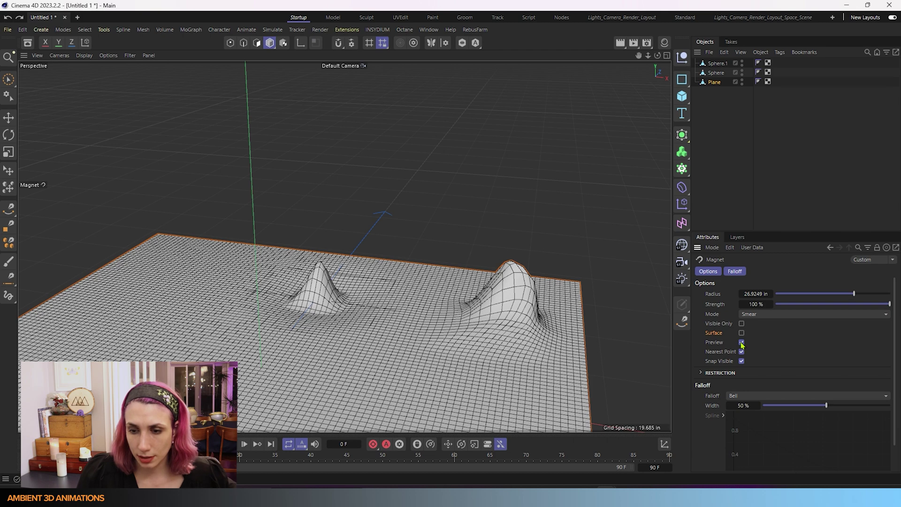
- Try smearing the plane with Preview off and on, undo the strokes, and leave Preview enabled
mouse_move(315, 335)
left_mouse_down()
mouse_move(357, 331)
mouse_move(340, 297)
mouse_move(249, 330)
mouse_move(308, 369)
mouse_move(319, 306)
mouse_move(273, 302)
mouse_move(246, 333)
mouse_move(285, 408)
mouse_move(342, 333)
mouse_move(286, 314)
mouse_move(281, 379)
mouse_move(317, 316)
mouse_move(299, 330)
mouse_move(332, 347)
mouse_move(287, 344)
mouse_move(298, 326)
mouse_move(281, 350)
mouse_move(300, 338)
left_mouse_up()
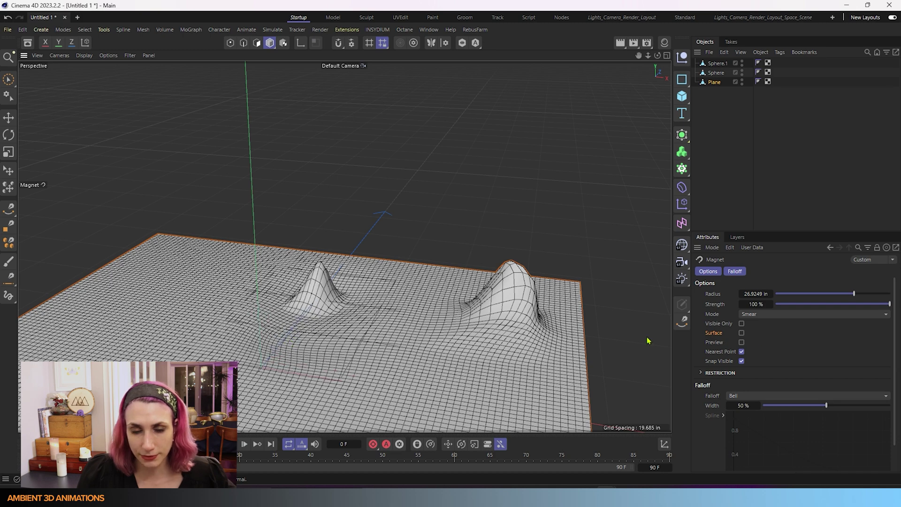
left_click(741, 342)
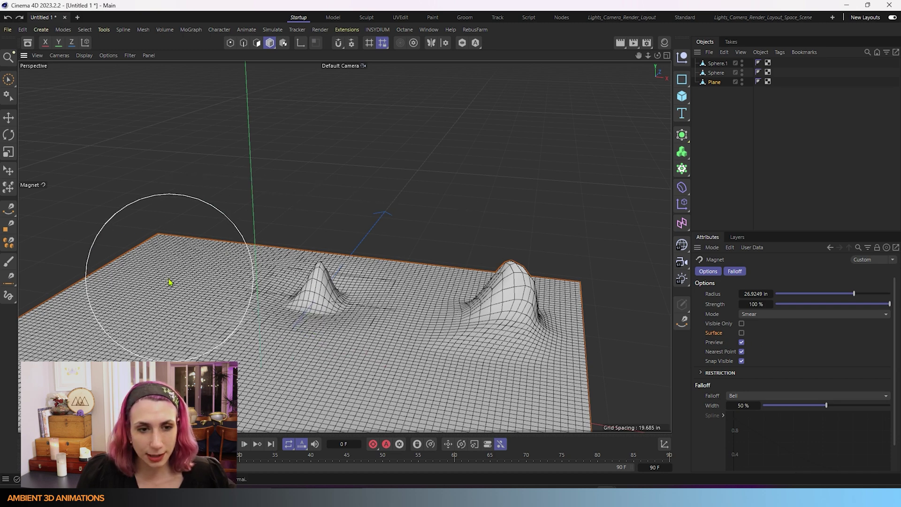
mouse_move(171, 280)
left_mouse_down()
mouse_move(183, 236)
mouse_move(238, 190)
mouse_move(294, 256)
mouse_move(101, 244)
mouse_move(257, 157)
mouse_move(298, 248)
mouse_move(151, 146)
mouse_move(109, 246)
mouse_move(216, 240)
mouse_move(151, 193)
left_mouse_up()
key("ctrl+z")
key("ctrl+z")
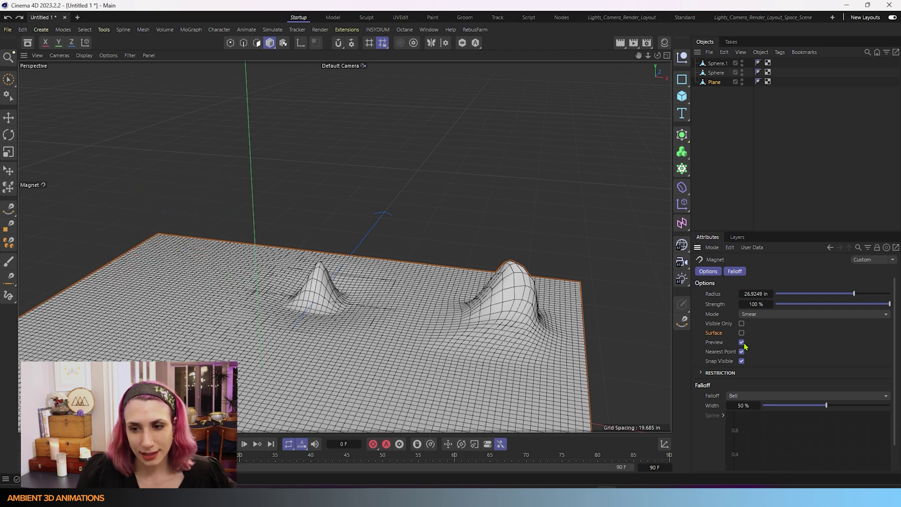
mouse_move(210, 311)
left_mouse_down()
mouse_move(189, 107)
mouse_move(221, 305)
mouse_move(155, 340)
mouse_move(282, 335)
left_mouse_up()
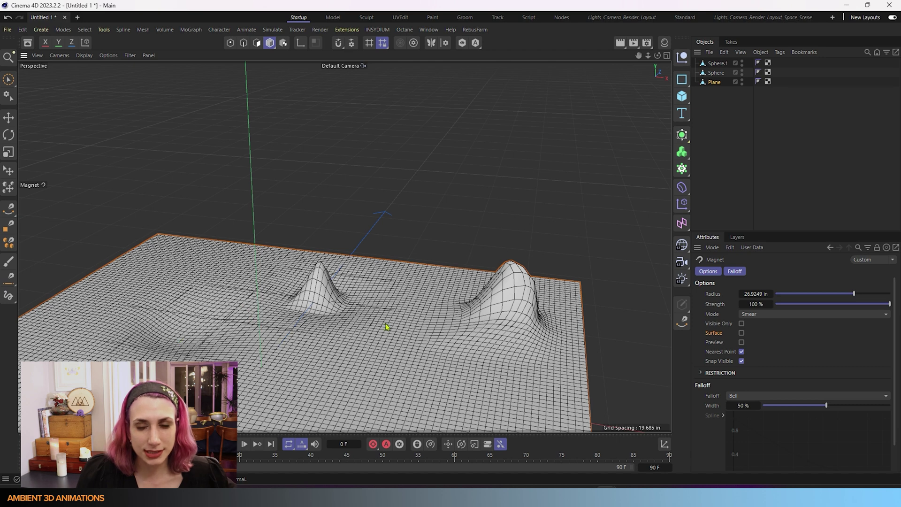
key("ctrl+z")
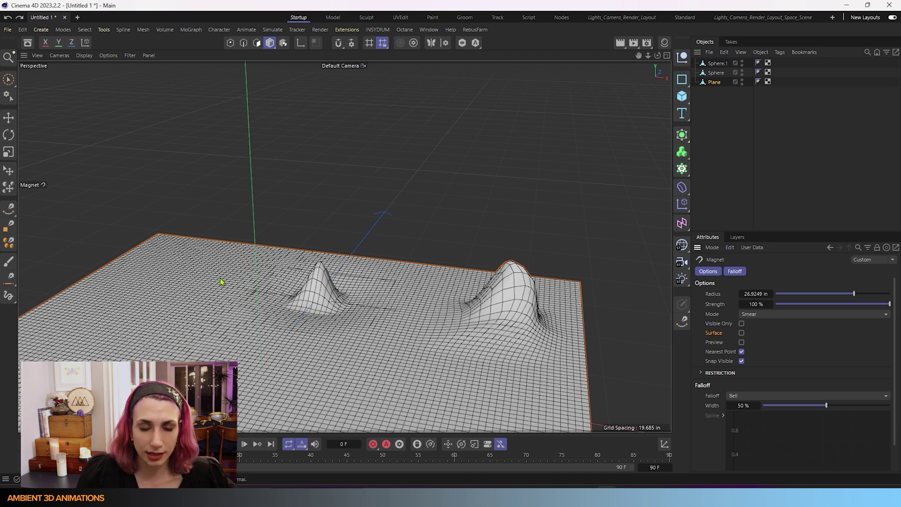
left_click(742, 342)
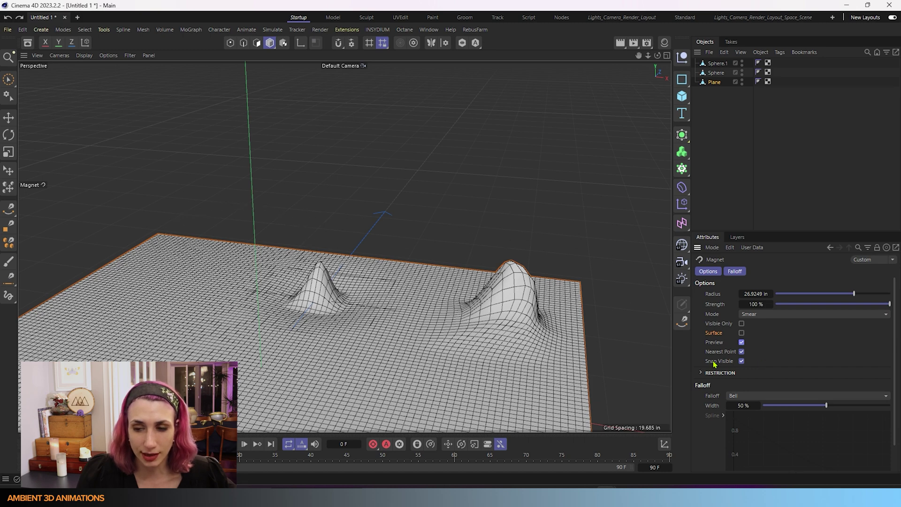
- Select Sphere.1, activate the Magnet tool on it, and shrink the radius to 1.0864 in
scroll(396, 241, "down", 10)
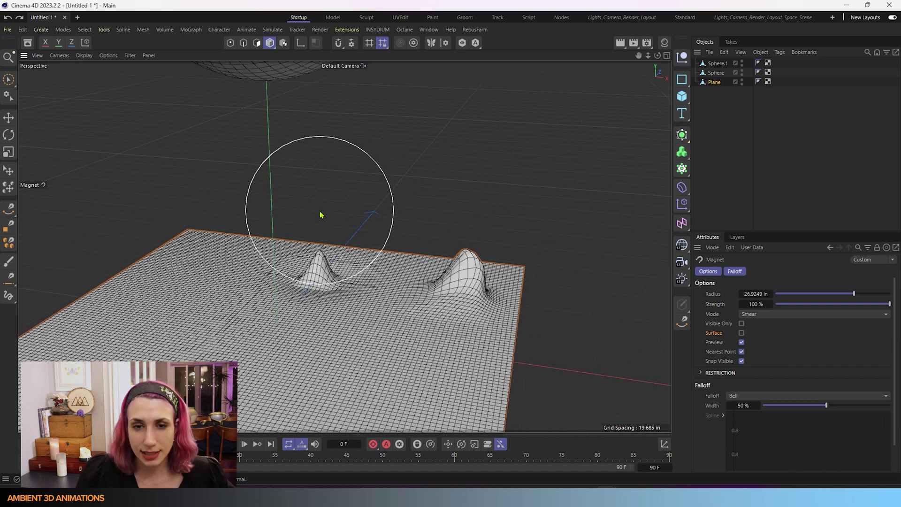
middle_click_drag(314, 268, 253, 277, "alt")
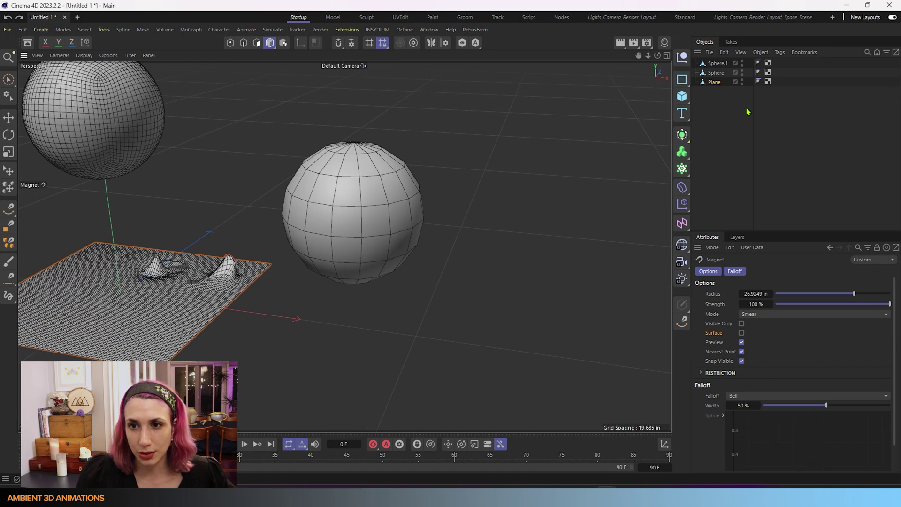
left_click(715, 64)
scroll(384, 235, "up", 5)
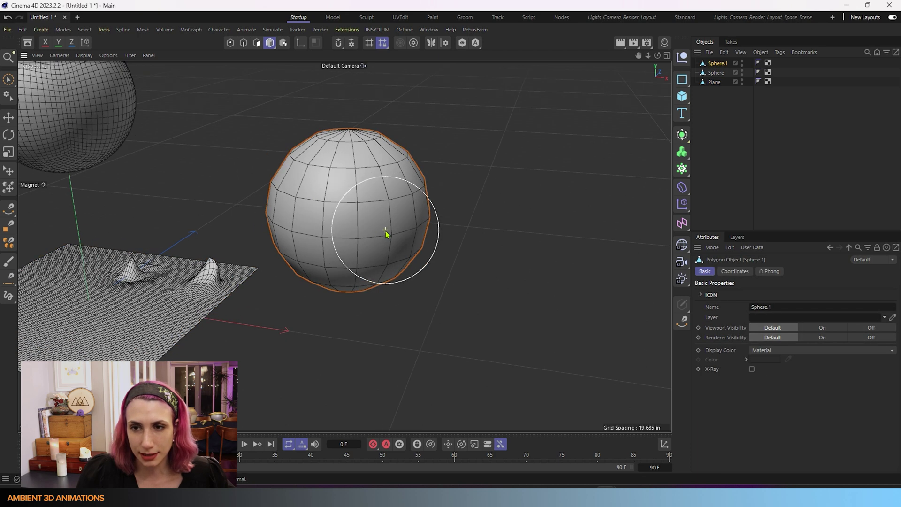
right_click(386, 234)
left_click(404, 347)
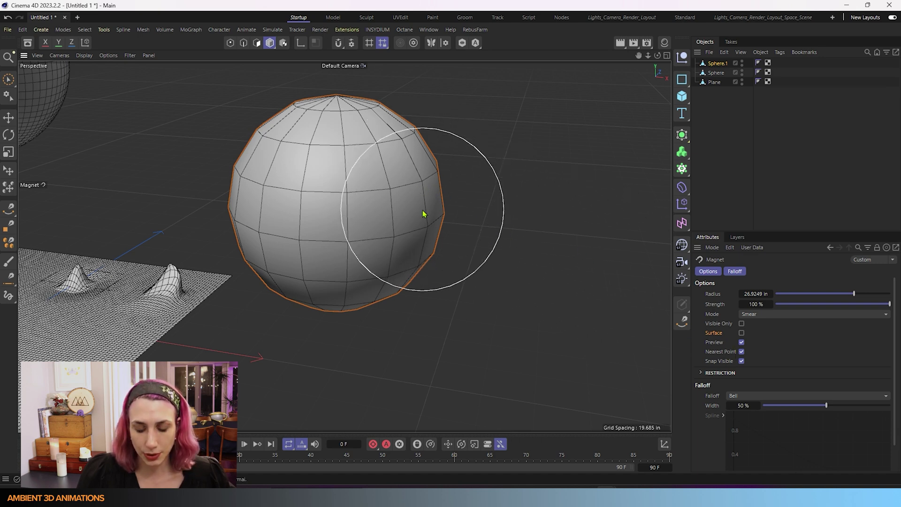
middle_click_drag(422, 210, 338, 217)
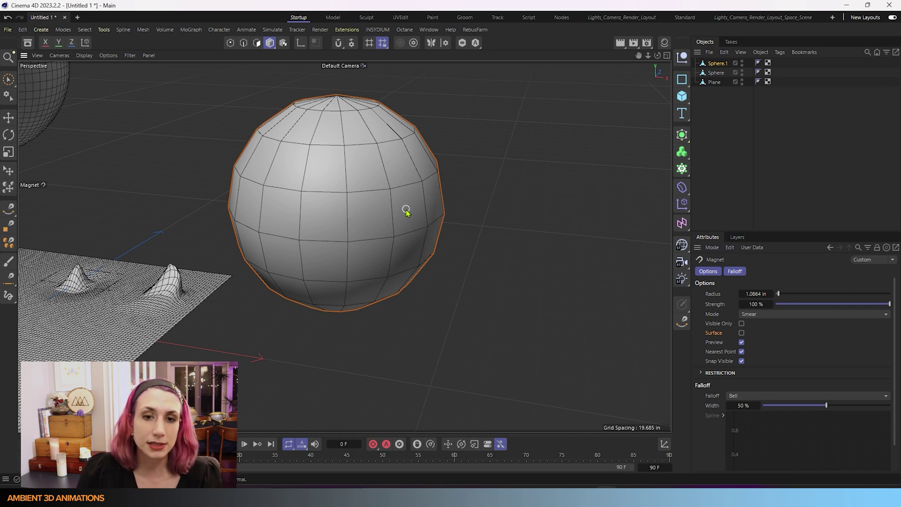
- Test Nearest Point by smearing points out of Sphere.1's right side, enlarge the radius to 8.1589 in, and undo the smears
mouse_move(416, 214)
left_mouse_down()
mouse_move(480, 233)
mouse_move(426, 216)
mouse_move(447, 210)
mouse_move(518, 240)
mouse_move(449, 223)
mouse_move(481, 233)
mouse_move(452, 231)
mouse_move(507, 233)
left_mouse_up()
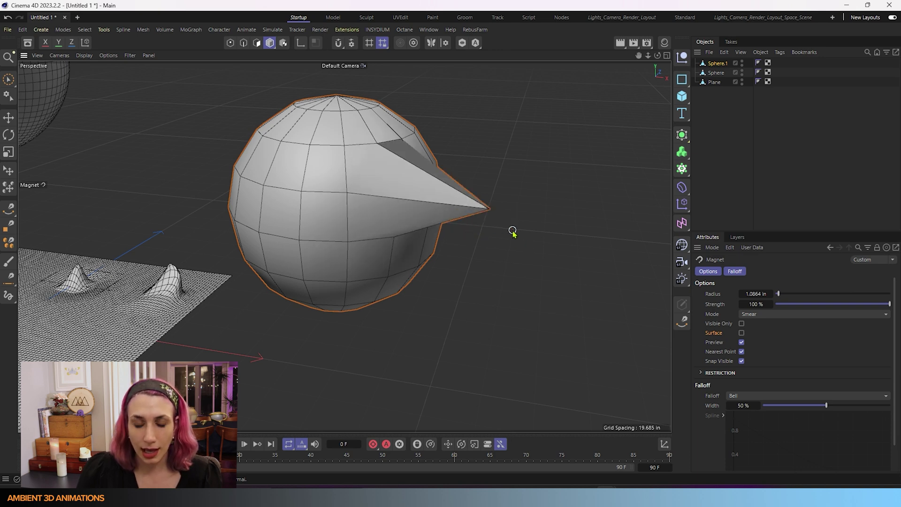
key("ctrl+z")
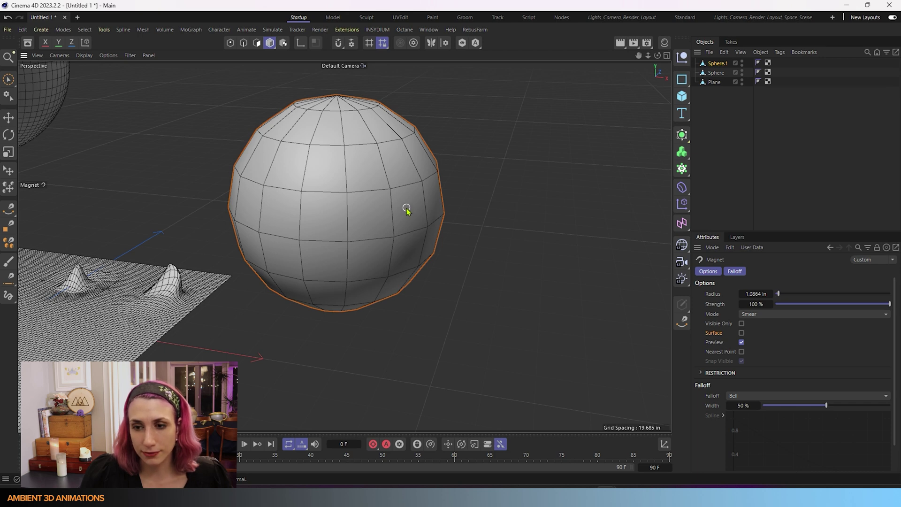
middle_click_drag(406, 207, 431, 205)
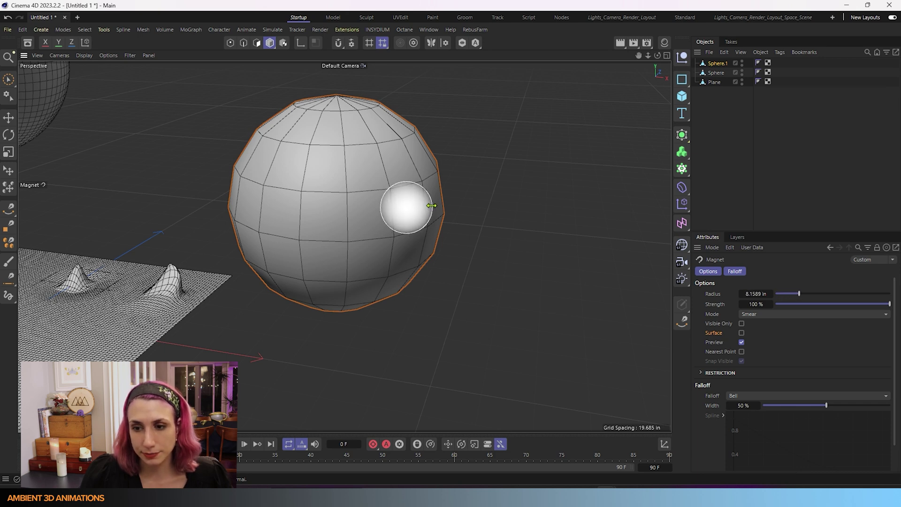
left_click(741, 352)
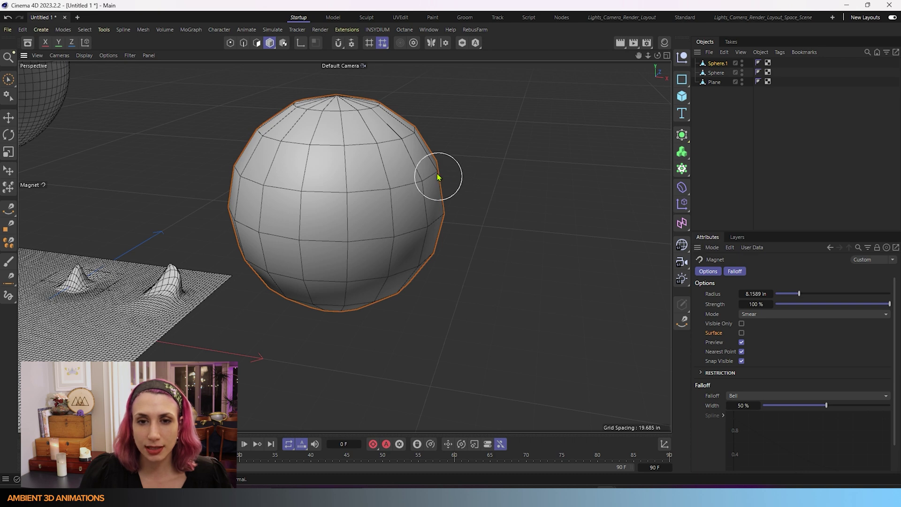
left_click_drag(438, 177, 491, 181)
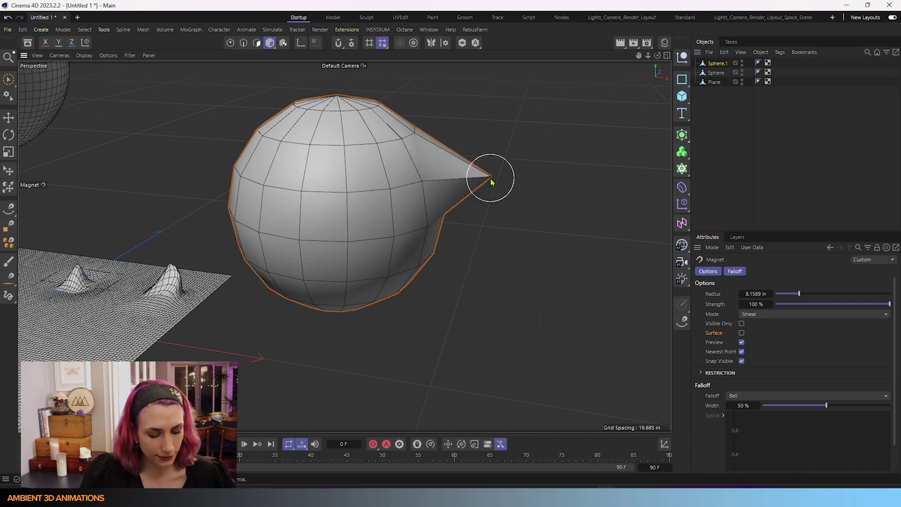
key("ctrl+z")
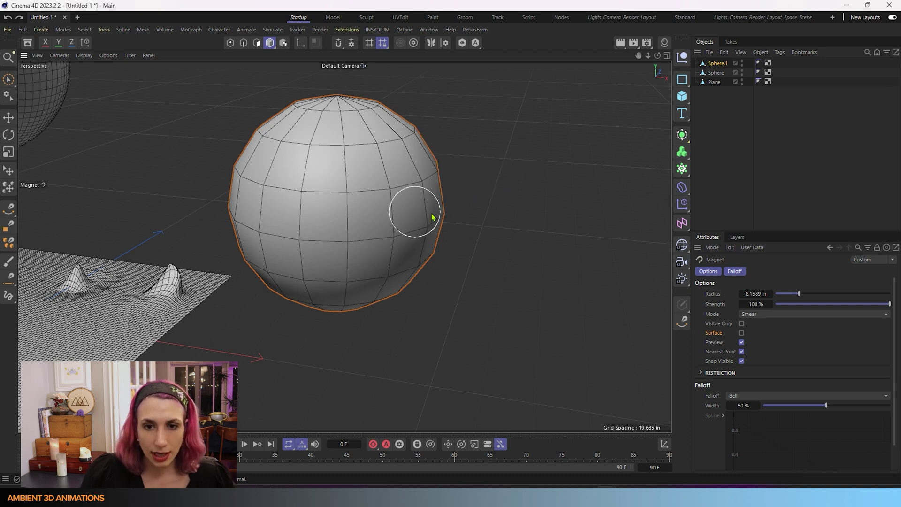
- Try pulling points from outside Sphere.1's right edge with Snap Visible off, undo the strokes, and re-enable Snap Visible
left_click(742, 360)
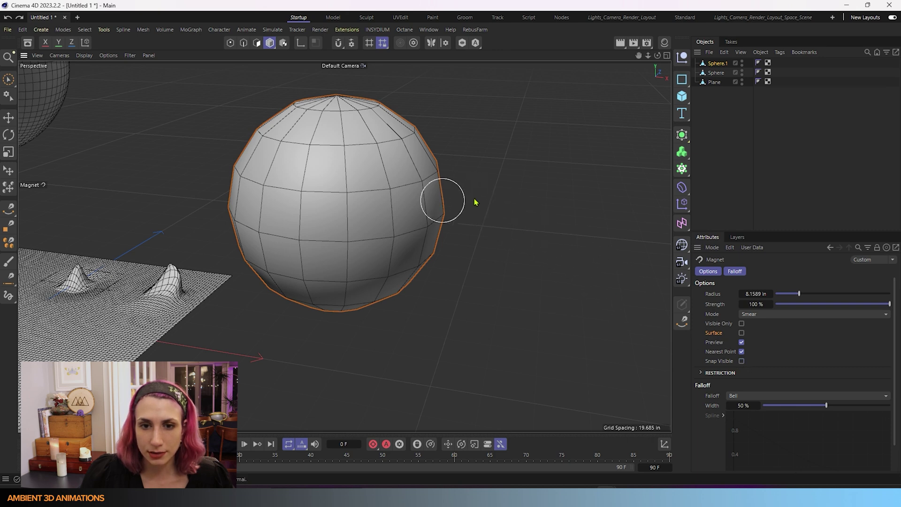
left_click_drag(485, 201, 528, 202)
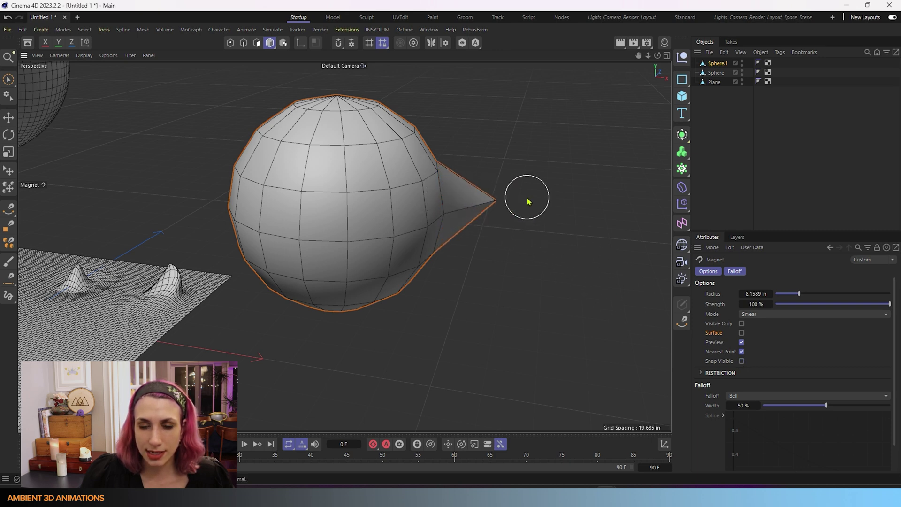
key("ctrl+z")
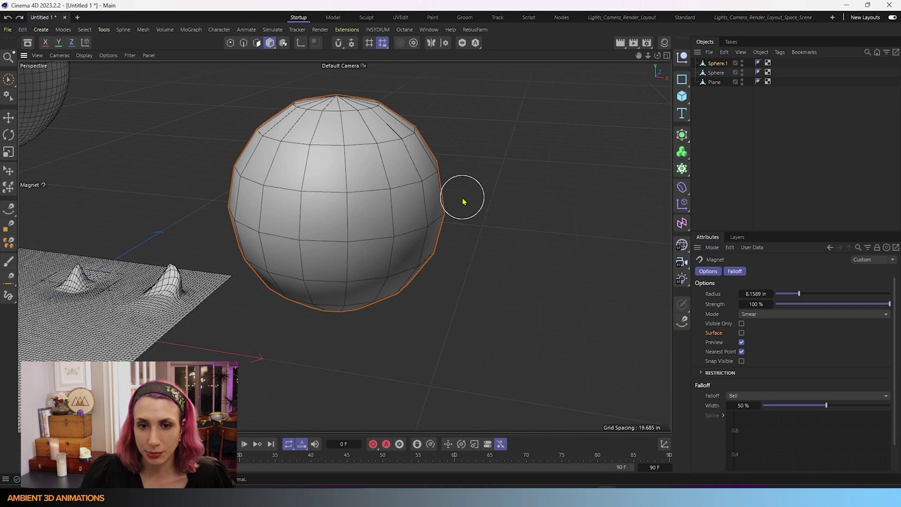
mouse_move(463, 202)
left_mouse_down()
mouse_move(515, 199)
mouse_move(509, 203)
mouse_move(594, 181)
left_mouse_up()
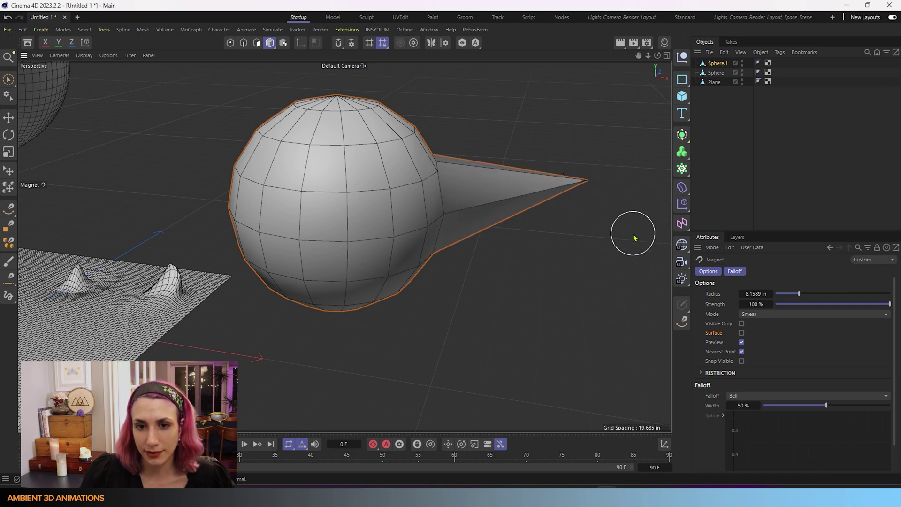
key("ctrl+z")
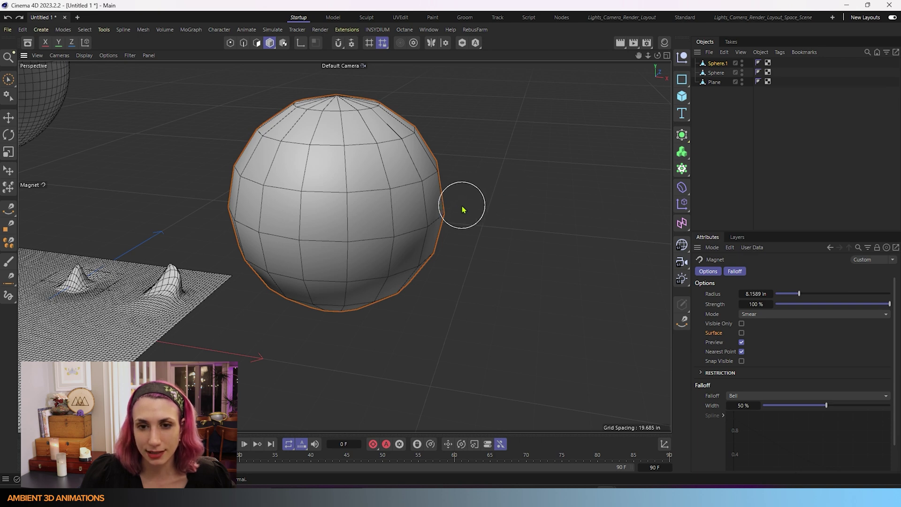
mouse_move(462, 209)
left_mouse_down()
mouse_move(540, 197)
mouse_move(495, 192)
mouse_move(603, 192)
mouse_move(635, 181)
mouse_move(604, 191)
left_mouse_up()
key("ctrl+z")
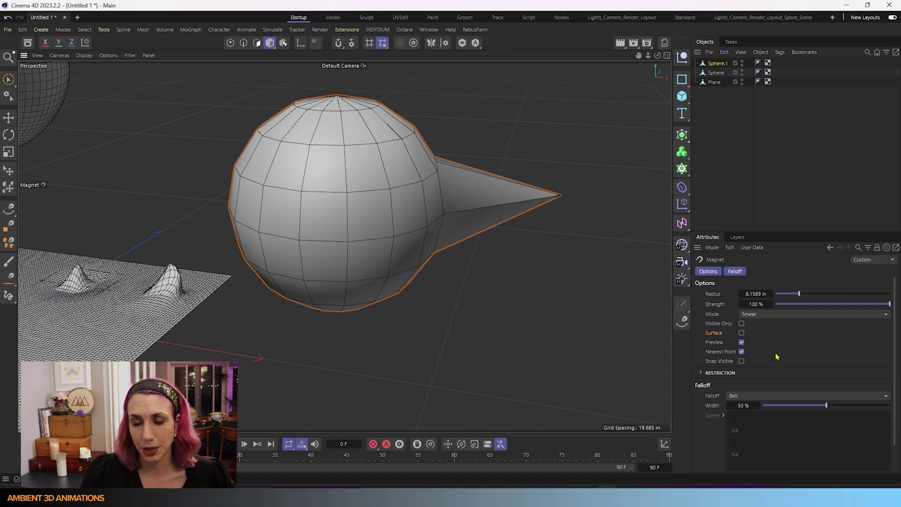
key("ctrl+z")
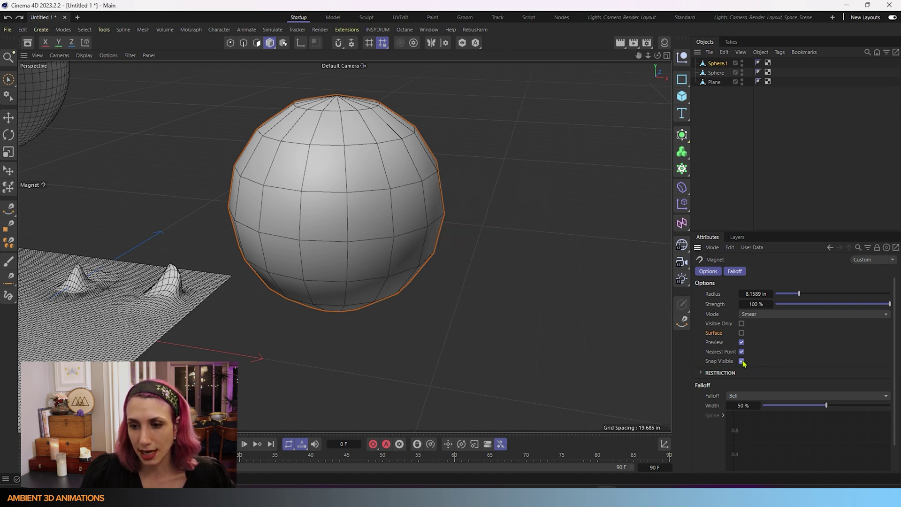
- Expand the Magnet's Restriction settings and rotate Sphere.1 around its vertical axis
left_click(701, 372)
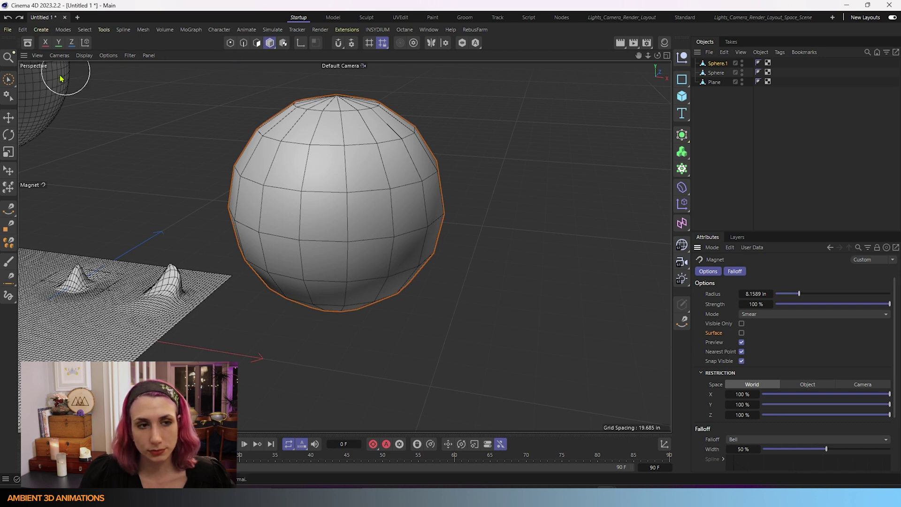
left_click(9, 79)
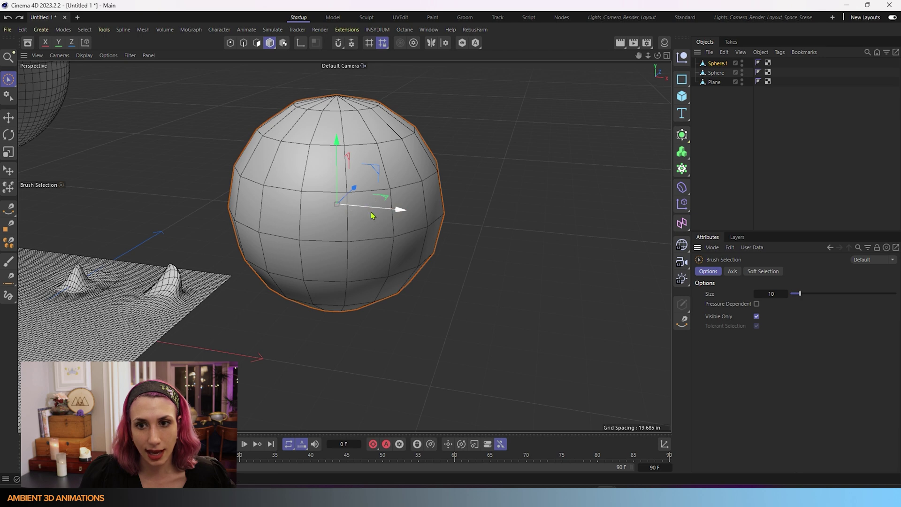
key("r")
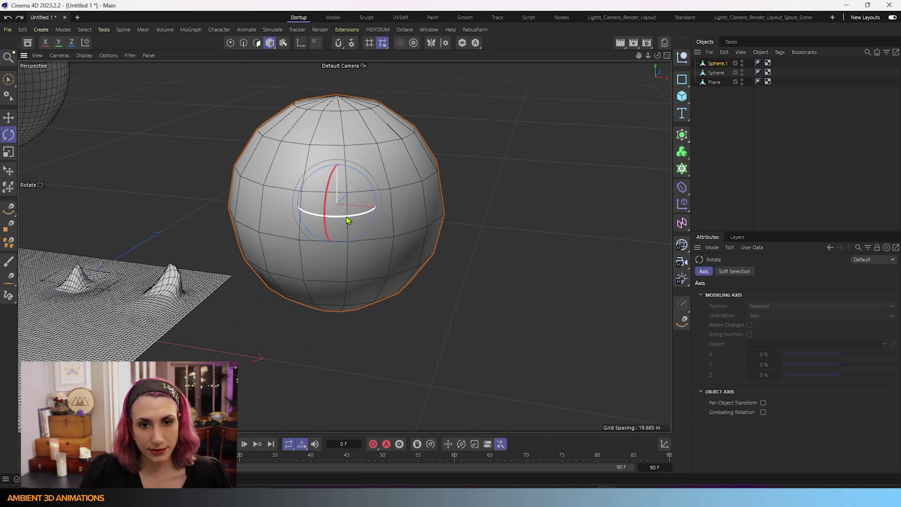
left_click_drag(349, 216, 400, 208)
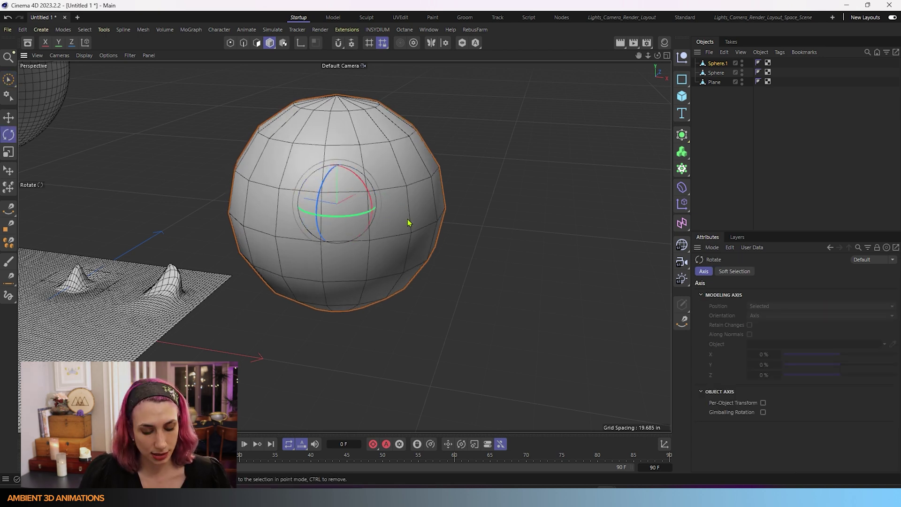
- Select the Plane instead of Sphere.1 and activate the Magnet tool on it
key("e")
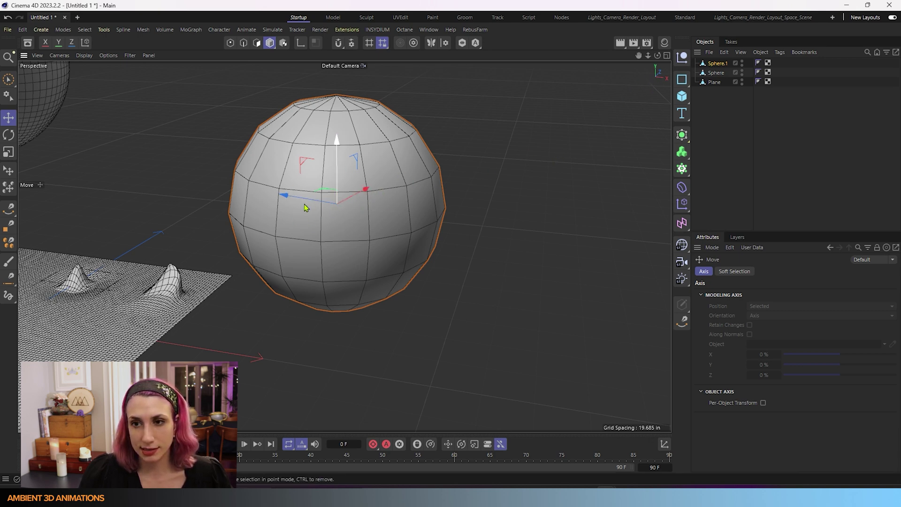
key("m")
key("i")
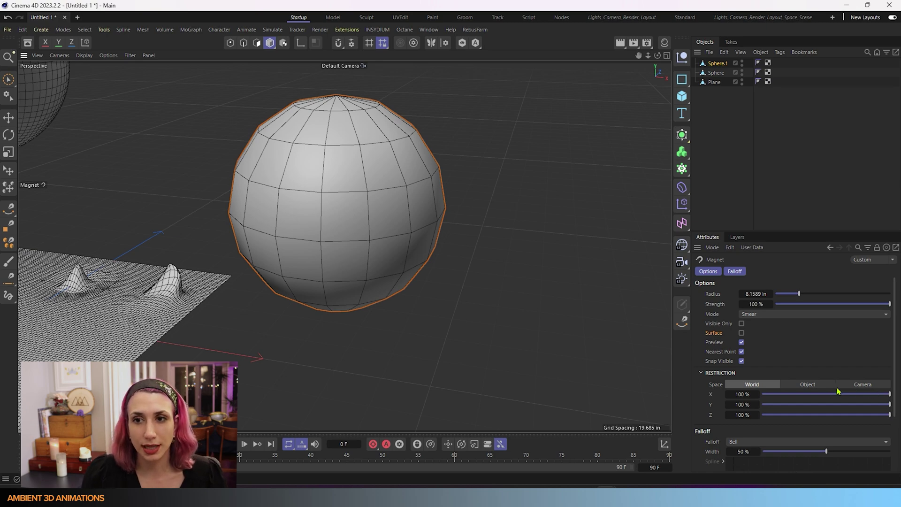
left_click(714, 81)
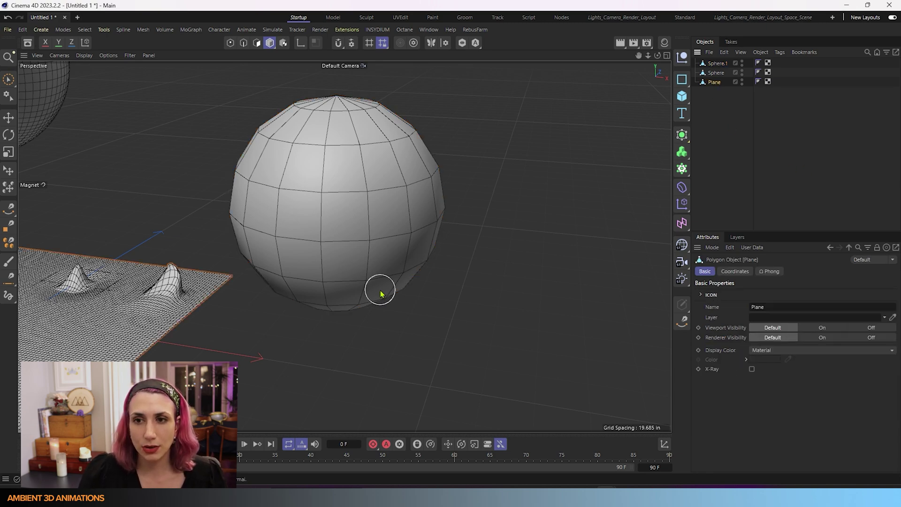
scroll(316, 302, "down", 2)
left_click_drag(315, 302, 317, 295, "alt")
scroll(317, 295, "up", 5)
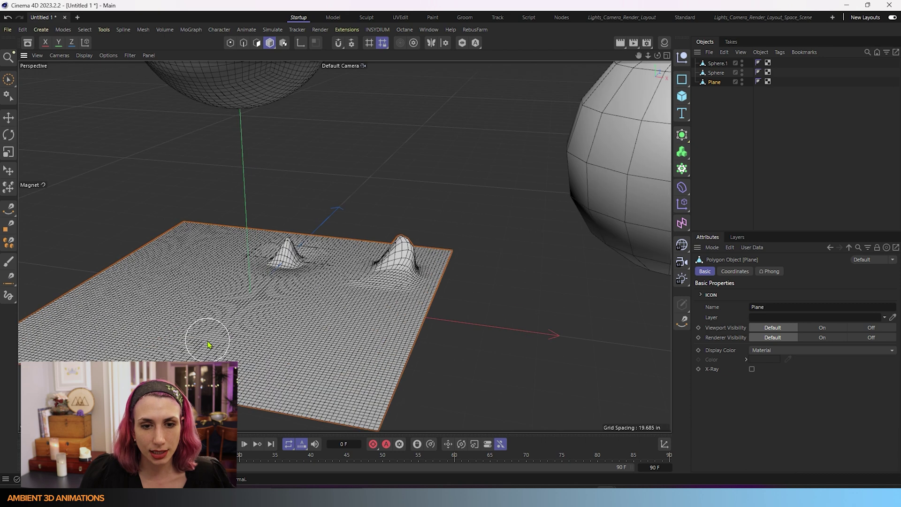
right_click(208, 345)
left_click(249, 379)
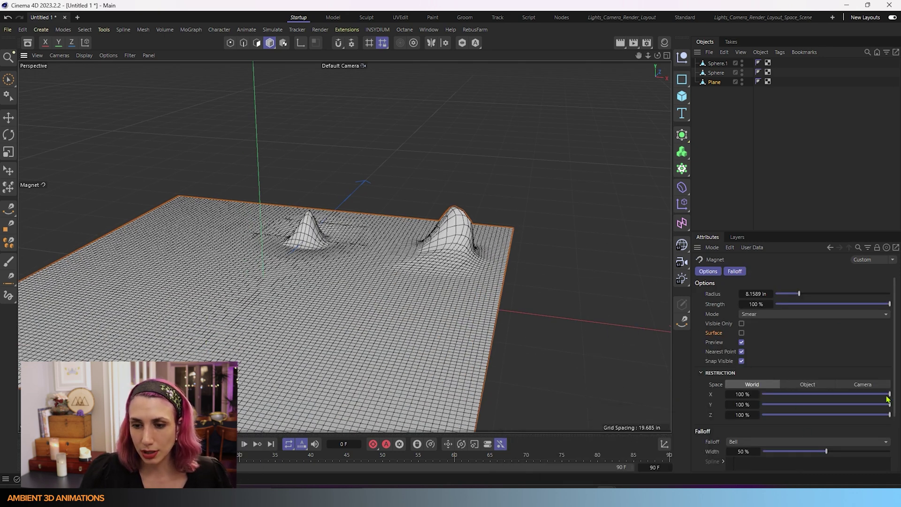
- Test a free smear on the plane, undo it, and try smearing its middle with the World X restriction at 0%
mouse_move(352, 376)
left_mouse_down()
mouse_move(326, 316)
mouse_move(324, 258)
mouse_move(159, 226)
mouse_move(50, 337)
mouse_move(247, 227)
mouse_move(565, 327)
mouse_move(340, 386)
mouse_move(378, 242)
mouse_move(121, 204)
mouse_move(453, 221)
mouse_move(204, 319)
mouse_move(387, 215)
mouse_move(300, 291)
left_mouse_up()
key("ctrl+z")
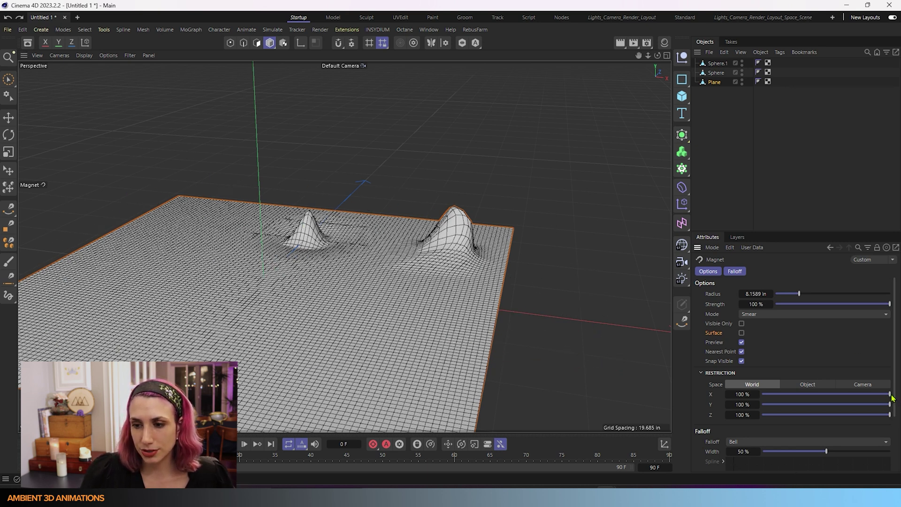
left_click_drag(890, 396, 716, 403)
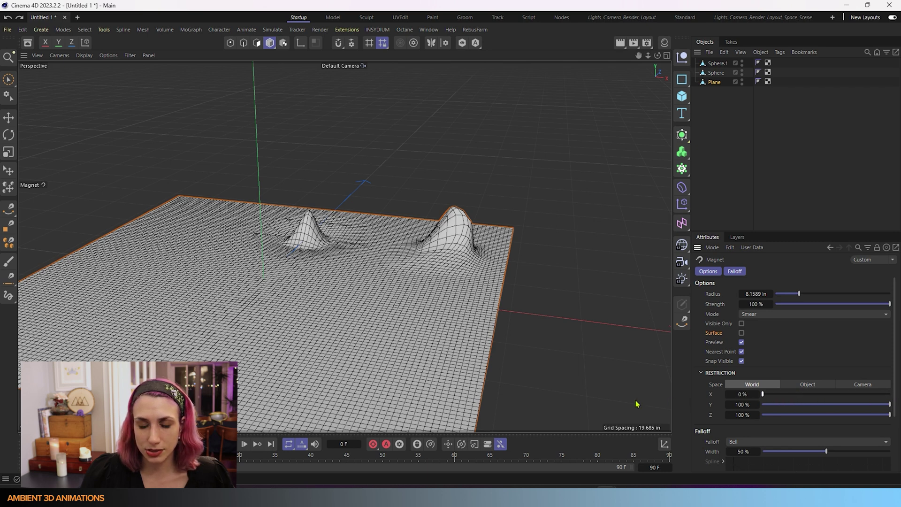
mouse_move(345, 293)
left_mouse_down()
mouse_move(349, 230)
mouse_move(388, 202)
left_mouse_up()
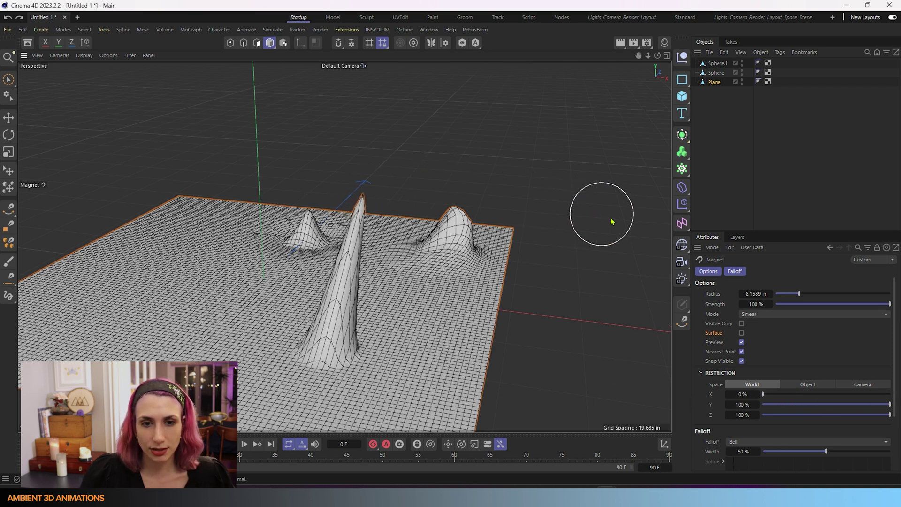
key("ctrl+z")
key("ctrl+y")
key("ctrl+z")
key("ctrl+z")
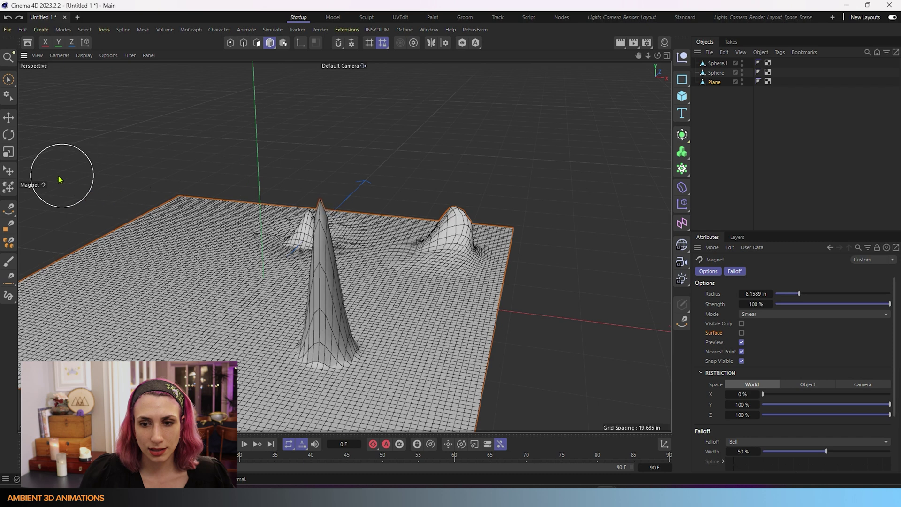
key("ctrl+z")
key("ctrl+z")
key("ctrl+z")
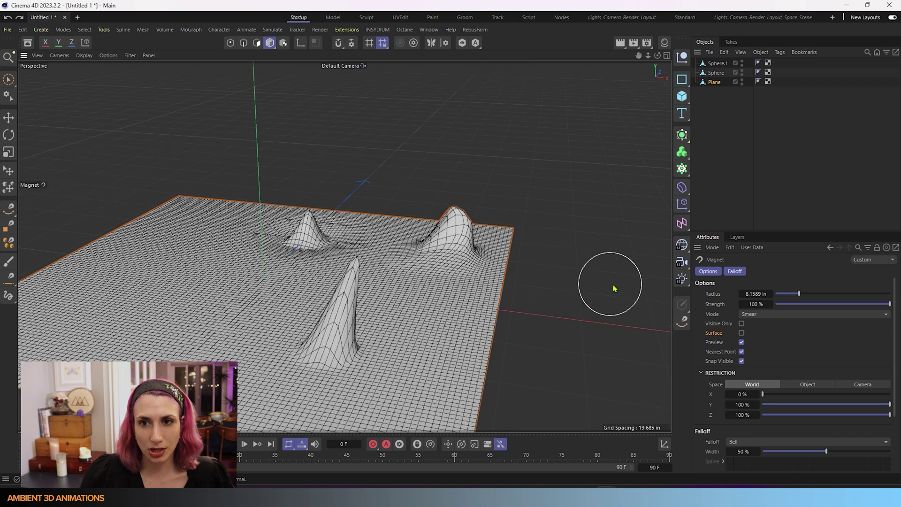
- Try further X-restricted smears on the plane, undo them all, and restore the X restriction to 100%
left_click_drag(322, 311, 366, 290)
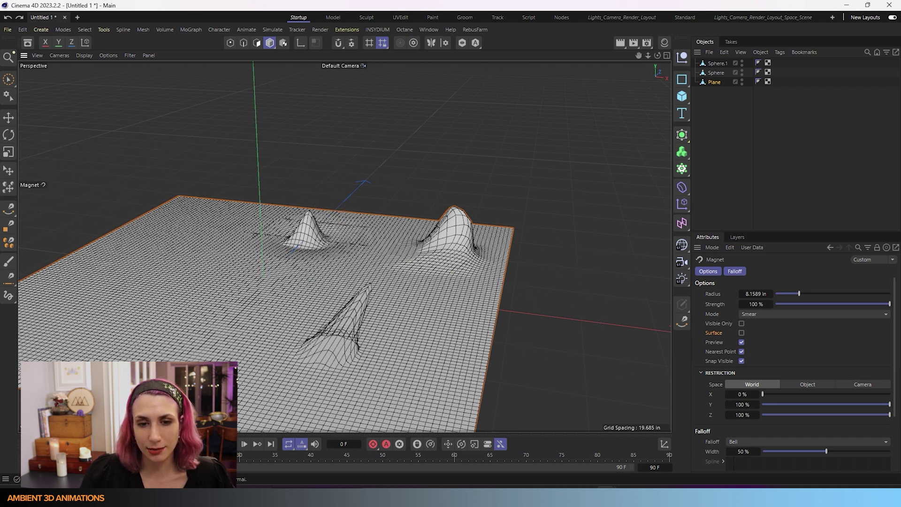
key("ctrl+z")
key("ctrl+z")
key("ctrl+z")
key("ctrl+z")
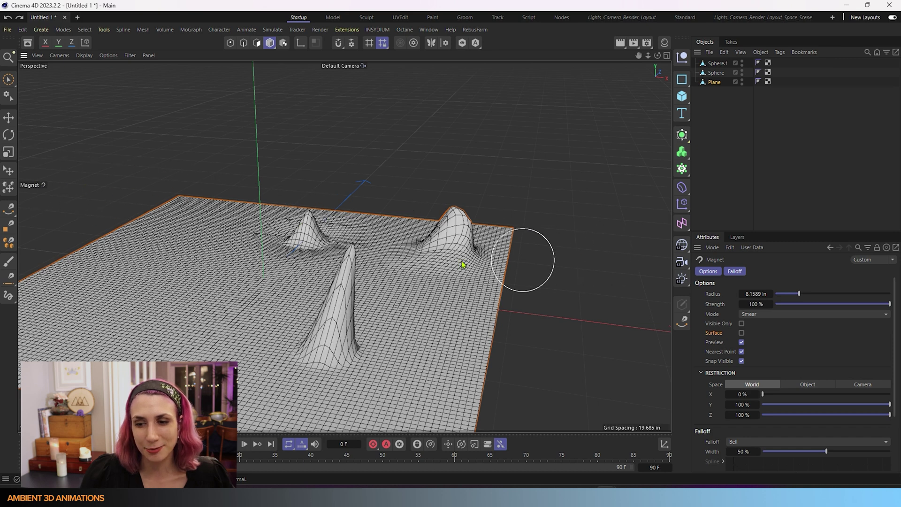
key("ctrl+z")
key("ctrl+z")
key("ctrl+z")
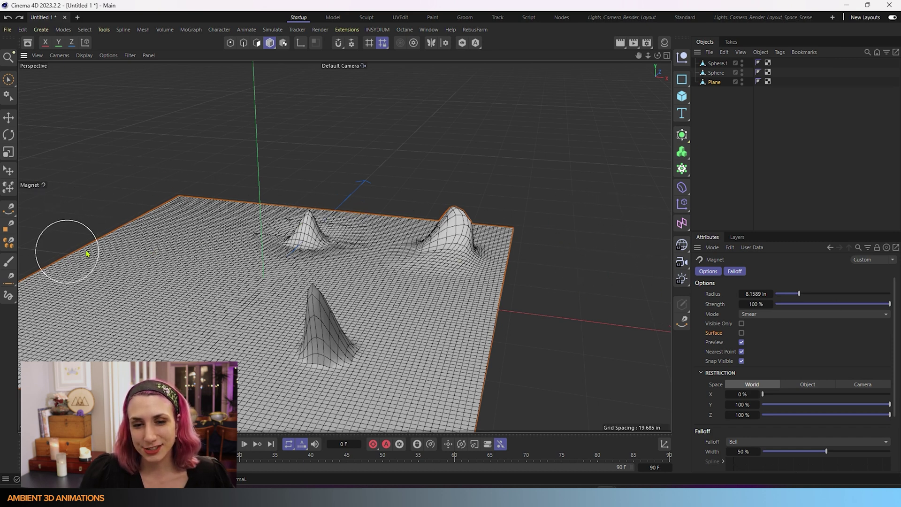
key("ctrl+z")
key("ctrl+z")
key("ctrl+z")
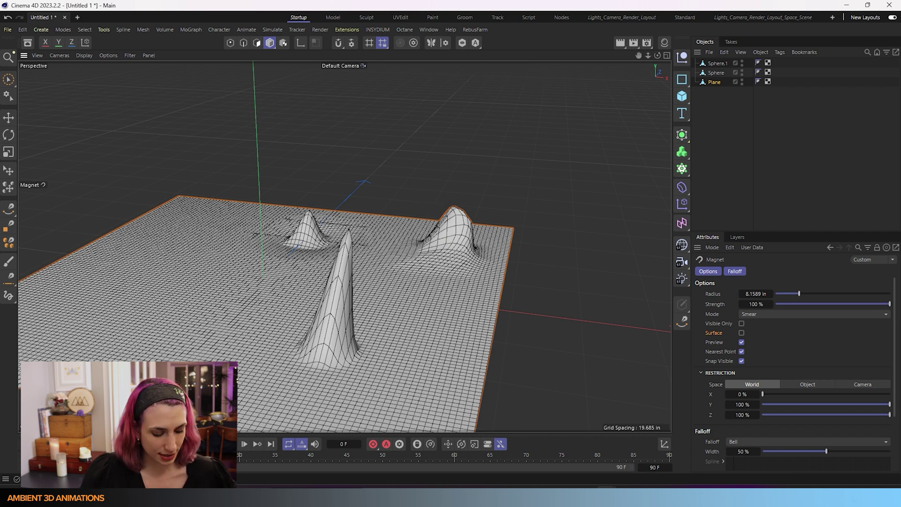
key("ctrl+z")
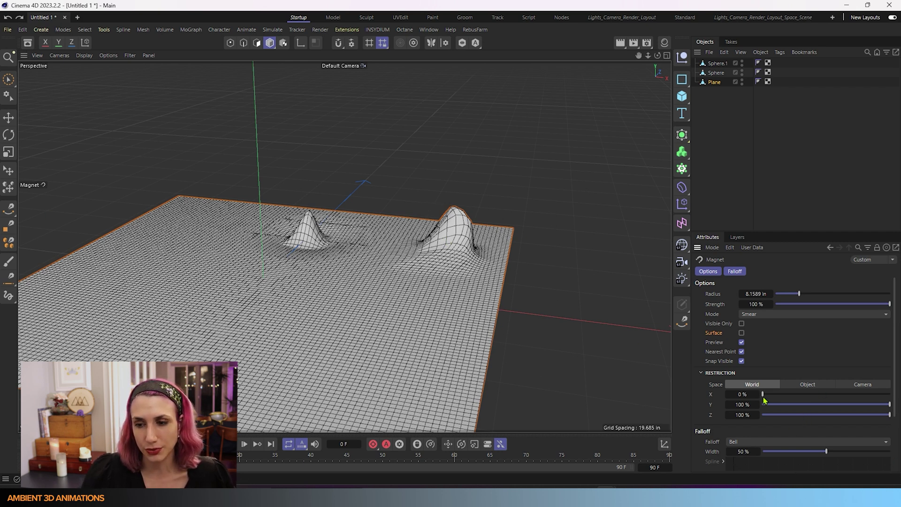
left_click_drag(763, 394, 889, 394)
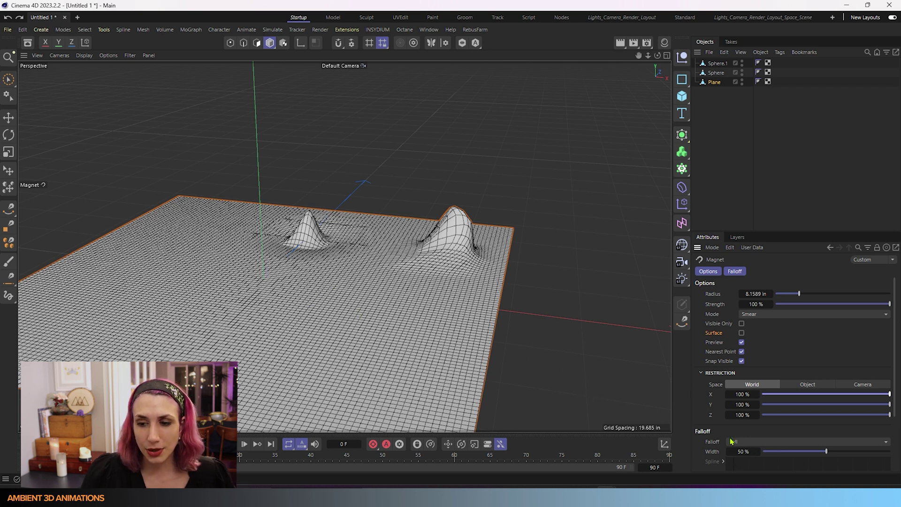
- Set the Magnet's falloff to Constant and smear a tall column up out of the plane beside the larger bump
scroll(707, 435, "down", 3)
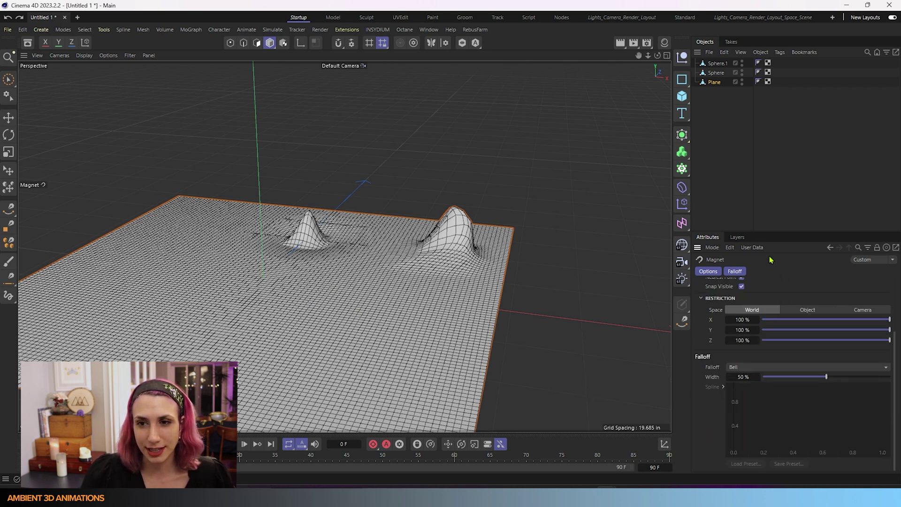
left_click(750, 368)
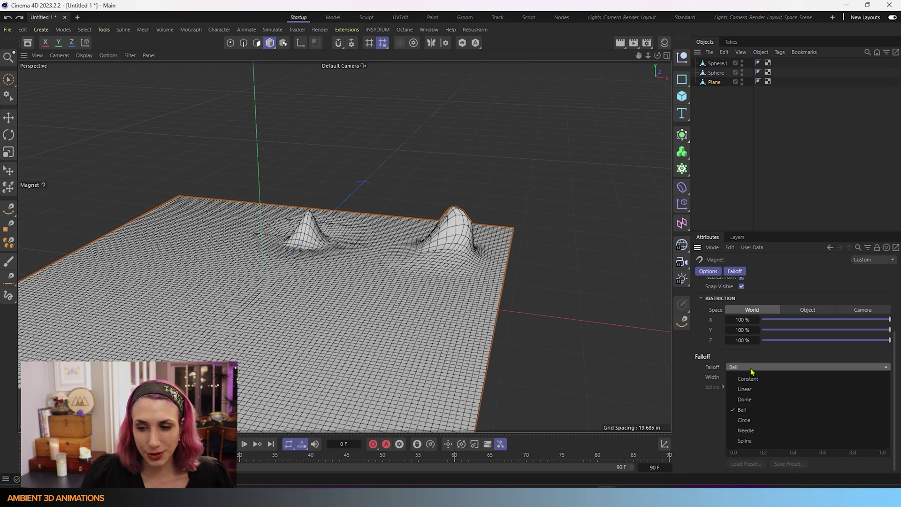
left_click(747, 378)
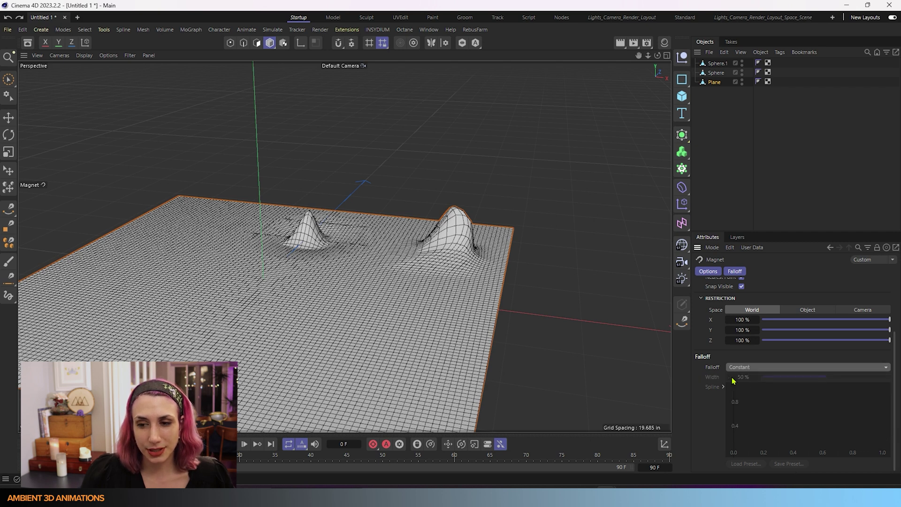
left_click_drag(427, 323, 435, 134)
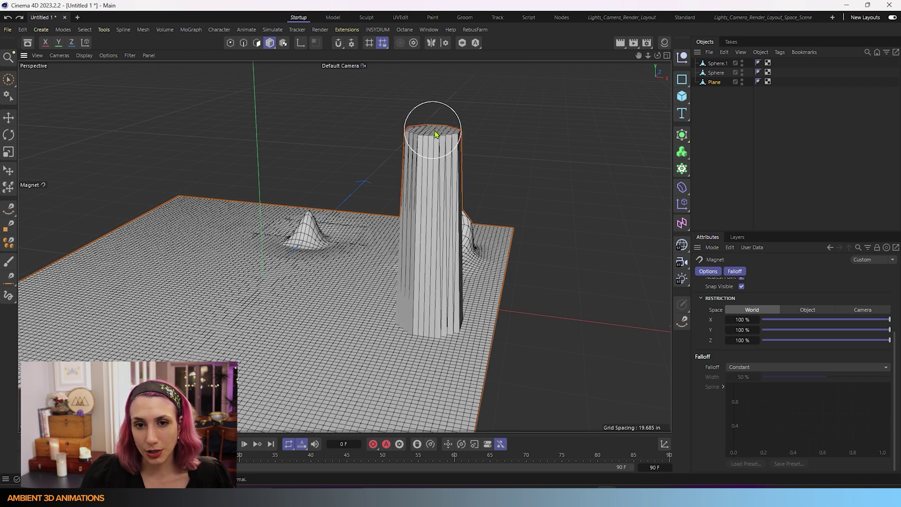
- Try the Linear falloff by smearing a tall spike up out of the plane in front of the column
left_click(756, 368)
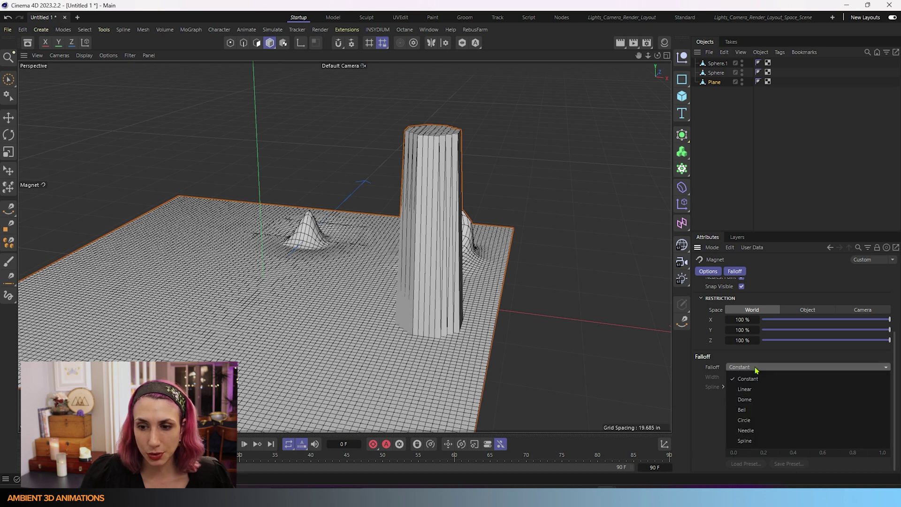
left_click(751, 389)
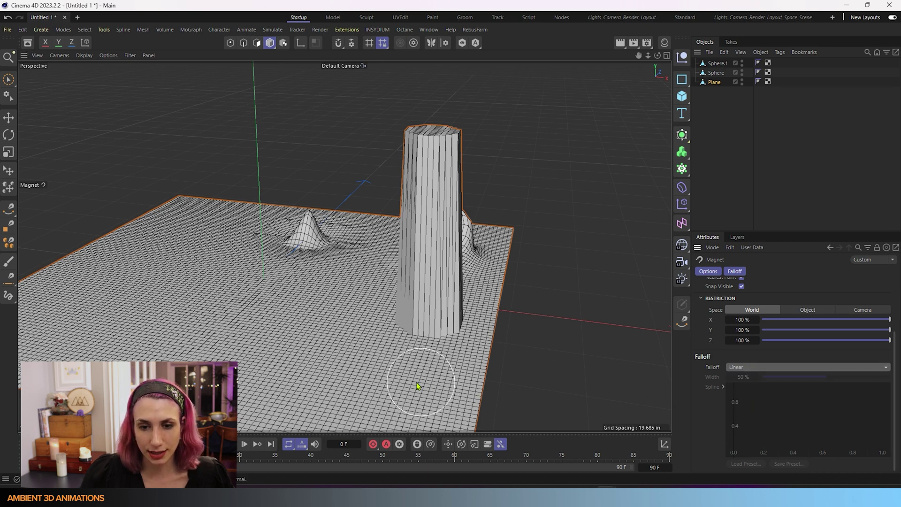
mouse_move(422, 372)
left_mouse_down()
mouse_move(417, 211)
mouse_move(431, 95)
mouse_move(422, 143)
left_mouse_up()
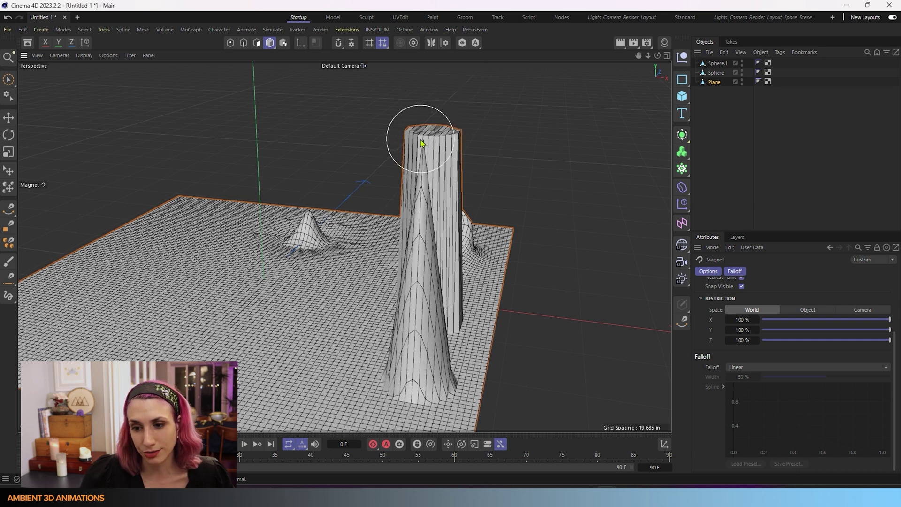
mouse_move(511, 291)
left_mouse_down("alt")
mouse_move(469, 300)
mouse_move(551, 286)
mouse_move(529, 301)
left_mouse_up("alt")
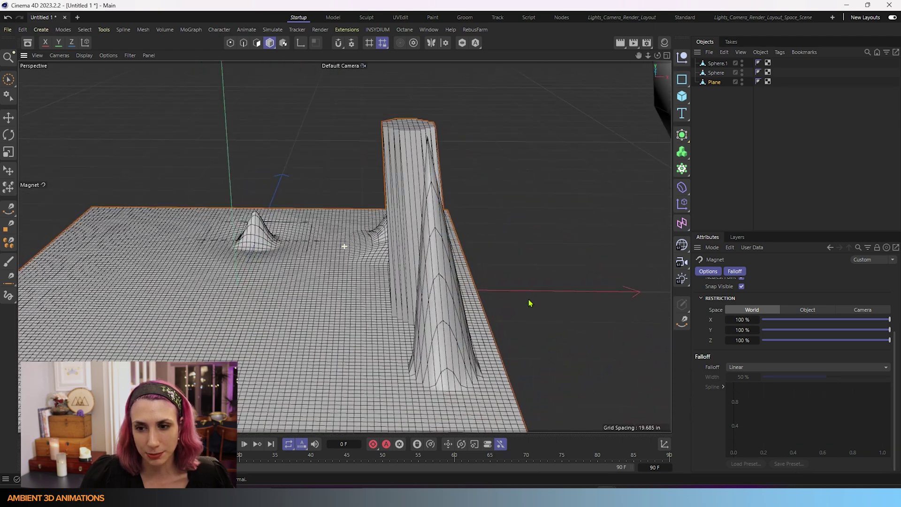
- Set the Magnet's mode to Normal and undo the column and spike on the plane
left_click(791, 368)
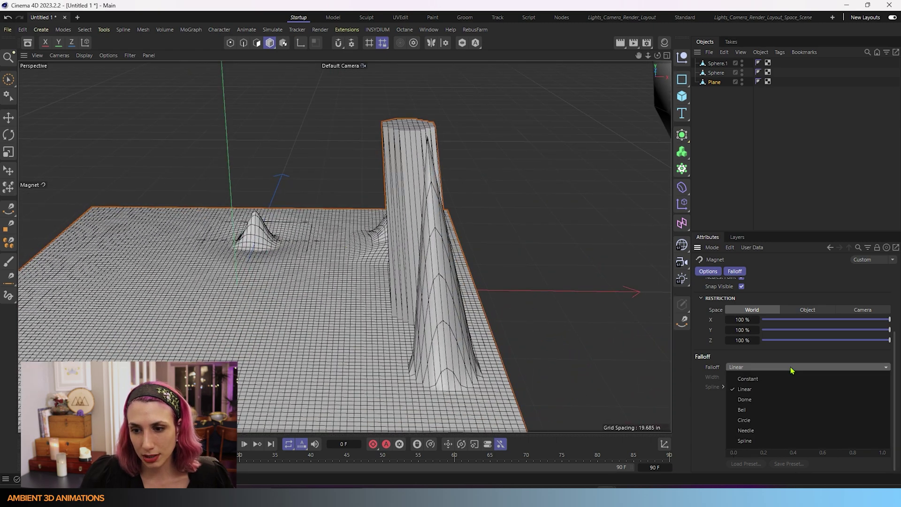
left_click(705, 378)
scroll(777, 346, "up", 3)
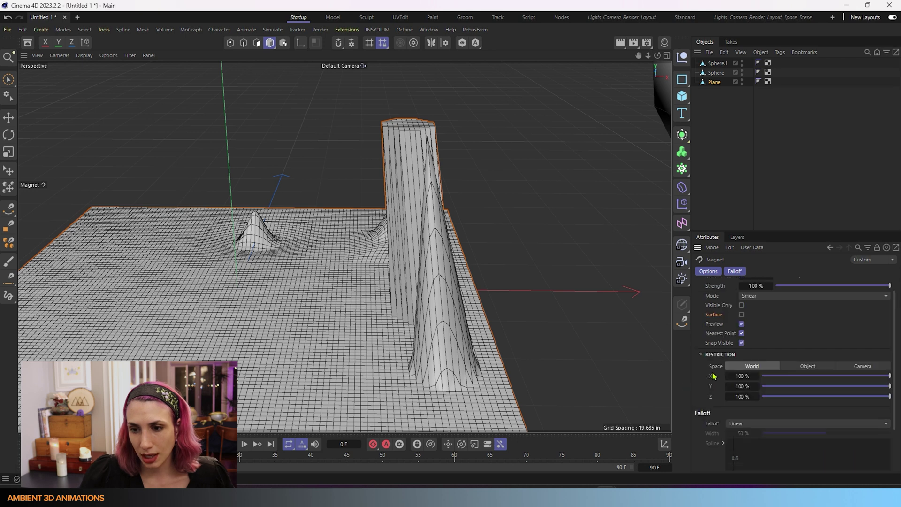
left_click(782, 315)
left_click(765, 357)
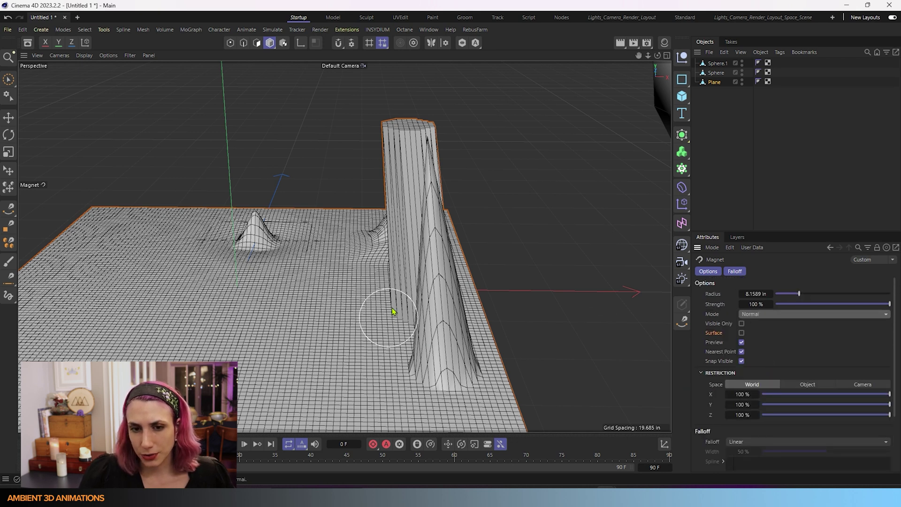
key("ctrl+z")
key("ctrl+z")
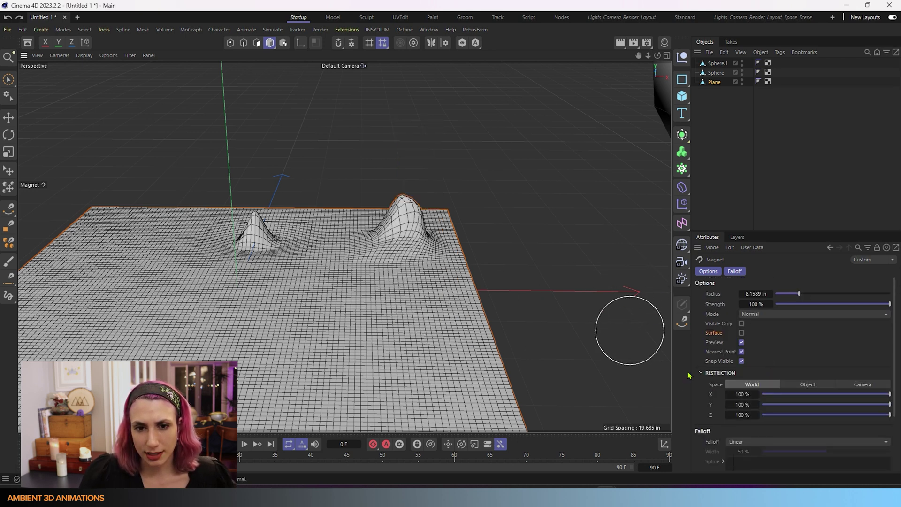
- Set the falloff to Constant and pull up a column in front of the plane's larger bump in Normal mode
left_click(747, 441)
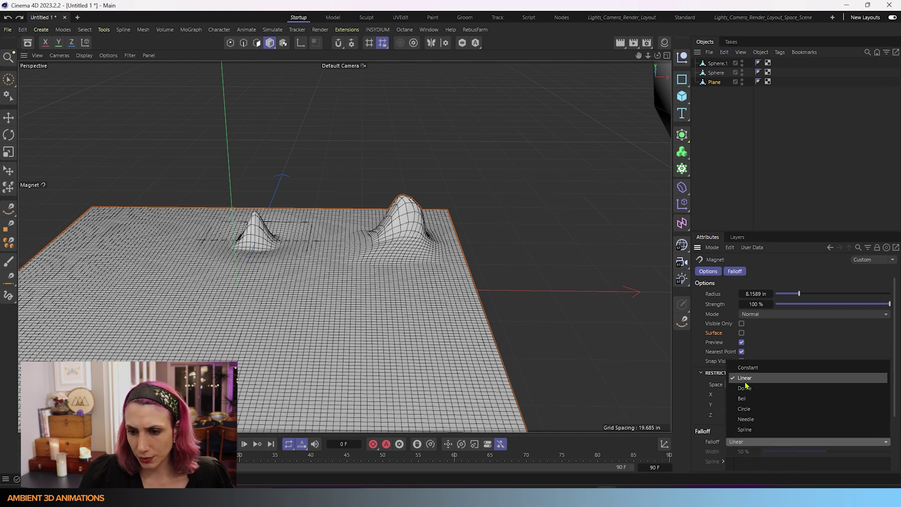
left_click(749, 371)
left_click_drag(427, 328, 428, 198)
- Set the falloff to Linear and pull up a peak of similar height beside the Constant column
left_click(774, 442)
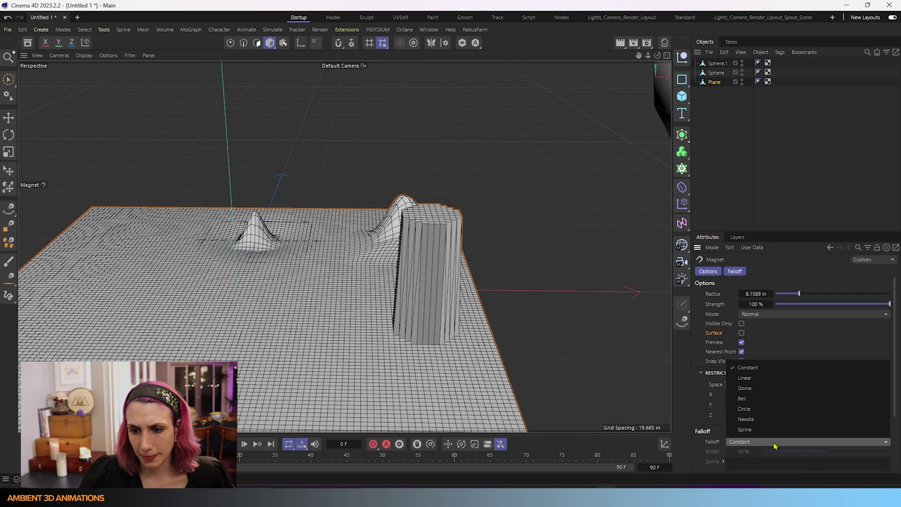
left_click(760, 377)
left_click_drag(345, 335, 355, 196)
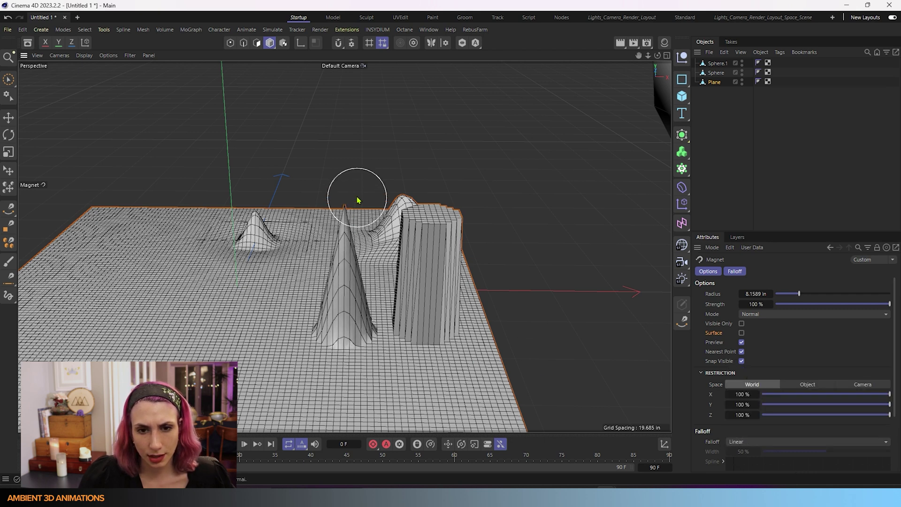
- Set the falloff to Dome and pull up a peak beside the Linear one, in line with the others
left_click(798, 442)
left_click(759, 386)
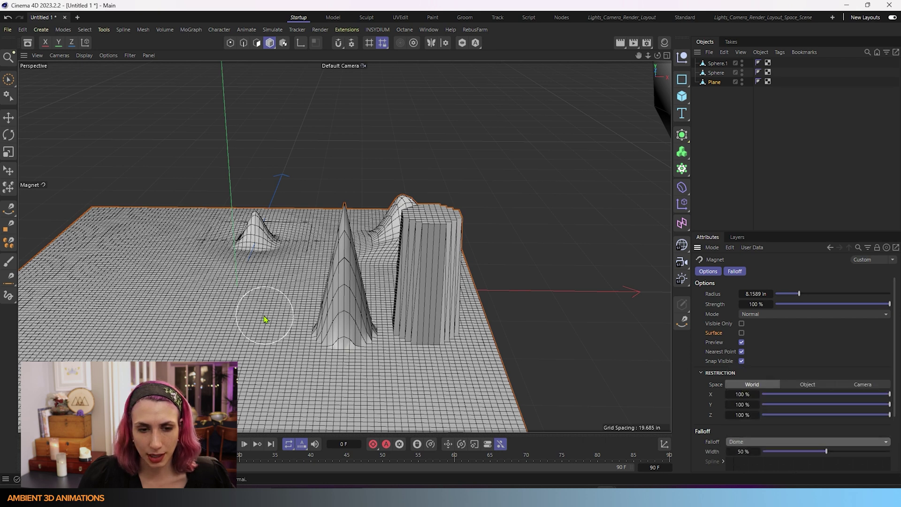
mouse_move(265, 319)
left_mouse_down()
mouse_move(257, 321)
mouse_move(261, 307)
left_mouse_up()
left_click_drag(257, 238, 263, 200)
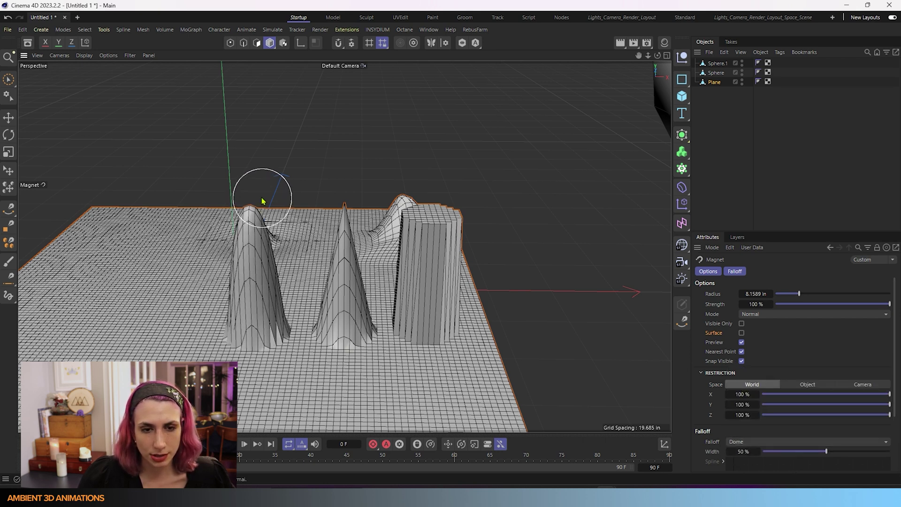
- Set the falloff to Bell and pull up a fourth peak beside the Dome one
left_click(814, 441)
left_click(807, 403)
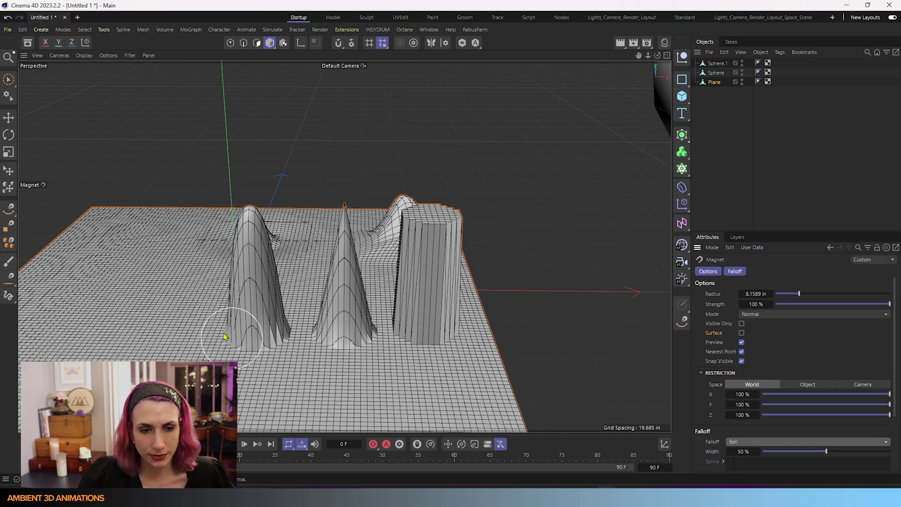
mouse_move(159, 324)
left_mouse_down()
mouse_move(156, 183)
mouse_move(165, 199)
left_mouse_up()
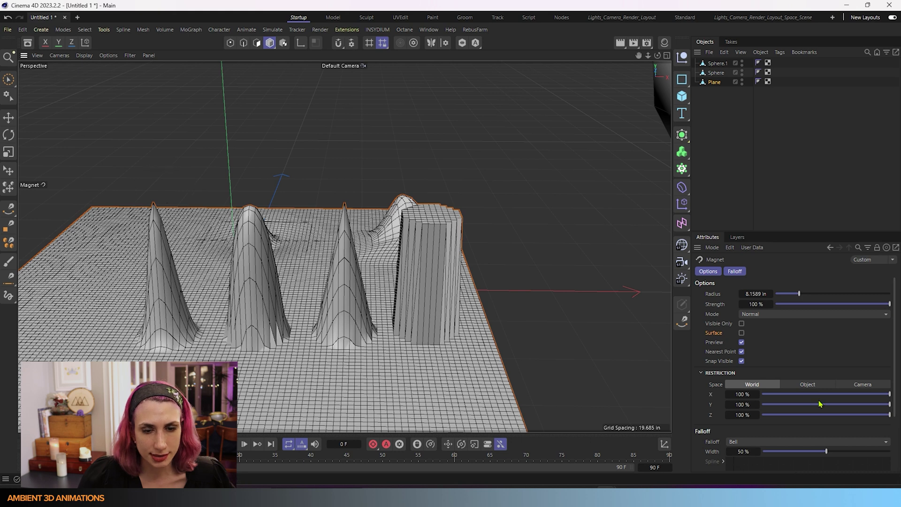
- Set the falloff to Circle and pull up a fifth peak beside the Bell one, in line with the others
left_click(770, 438)
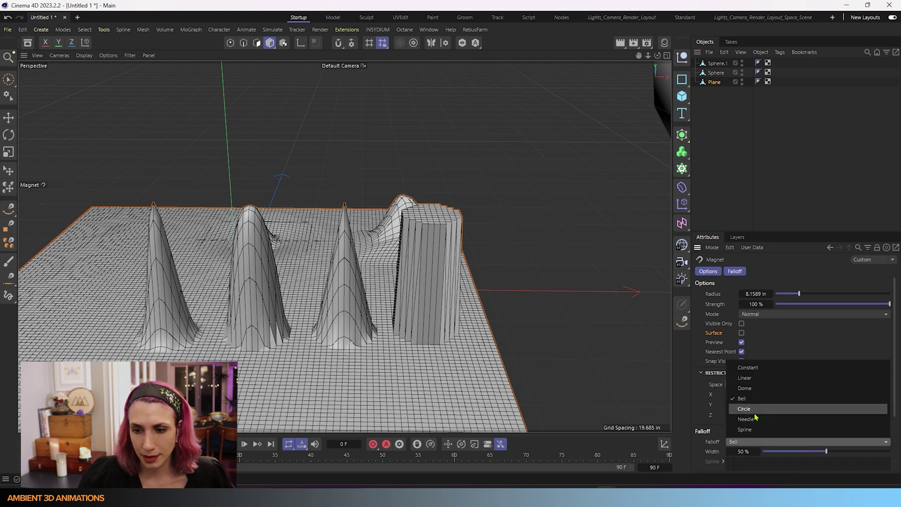
left_click(761, 418)
mouse_move(91, 353)
left_mouse_down()
mouse_move(96, 306)
mouse_move(80, 201)
left_mouse_up()
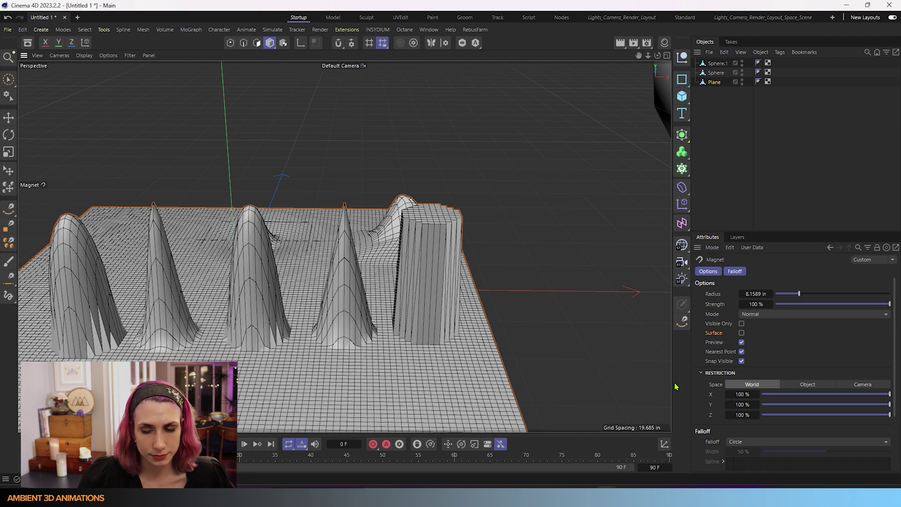
- Set the falloff to Needle and pull up a thin spike beside the Circle peak at the end of the row
left_click(743, 441)
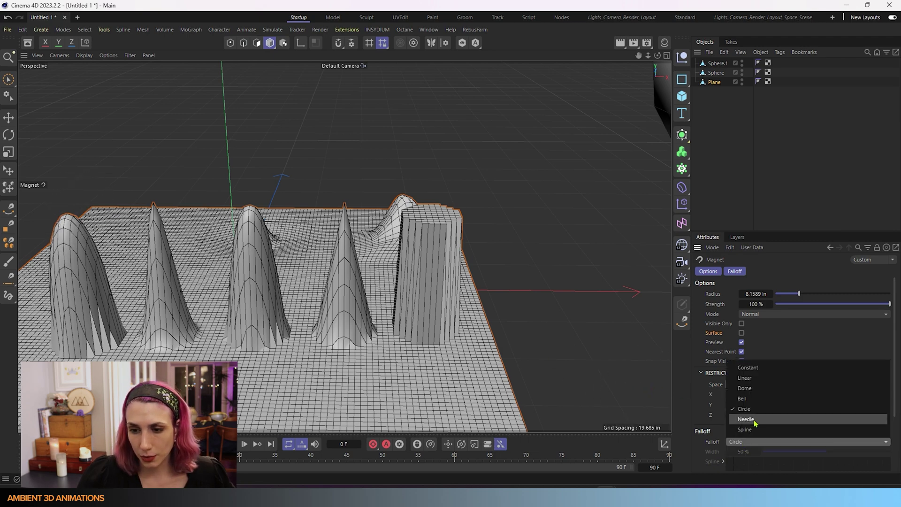
left_click(754, 423)
left_click_drag(94, 352, 348, 357, "alt")
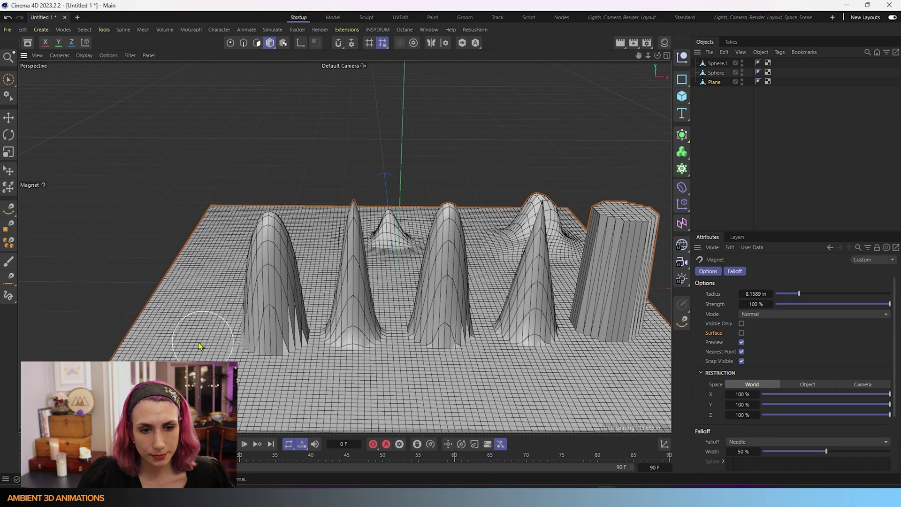
left_click_drag(181, 322, 173, 211)
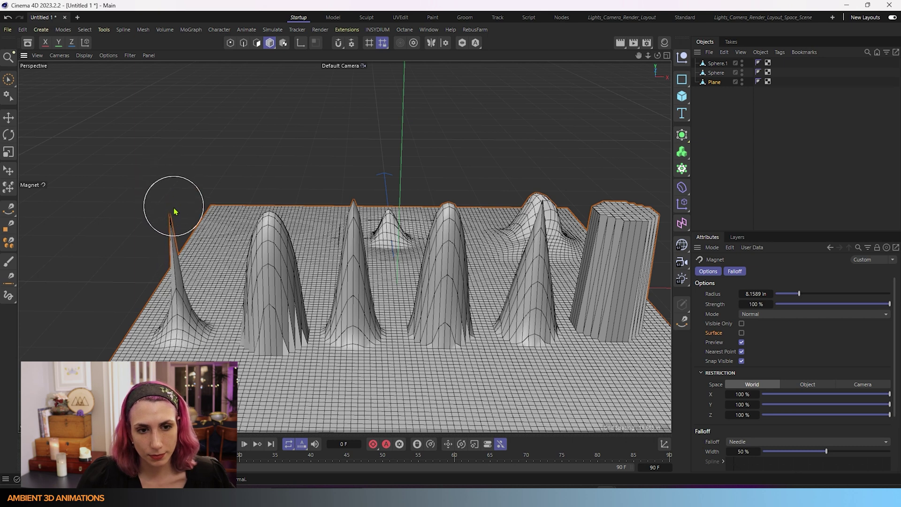
- Set the falloff to Spline and reshape its curve with a raised middle point and an added point tilted to form a dip and bump
left_click(803, 445)
left_click(791, 429)
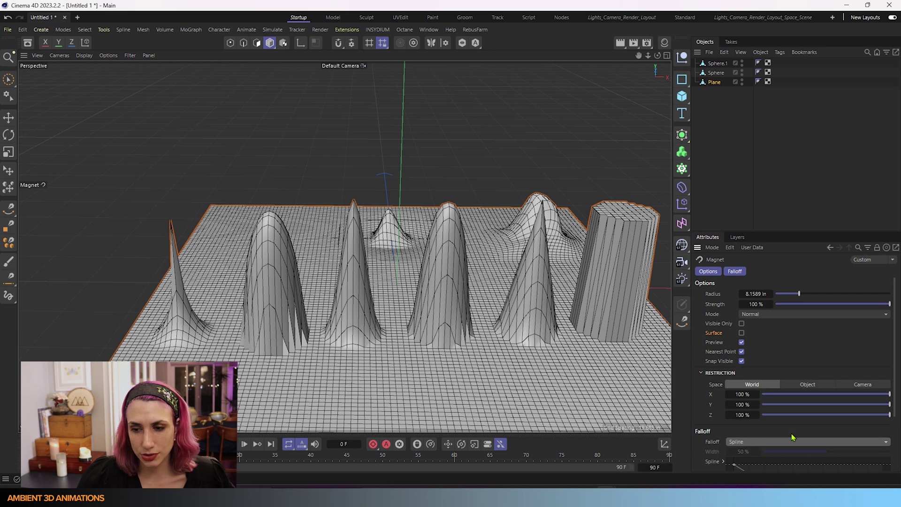
scroll(856, 428, "down", 3)
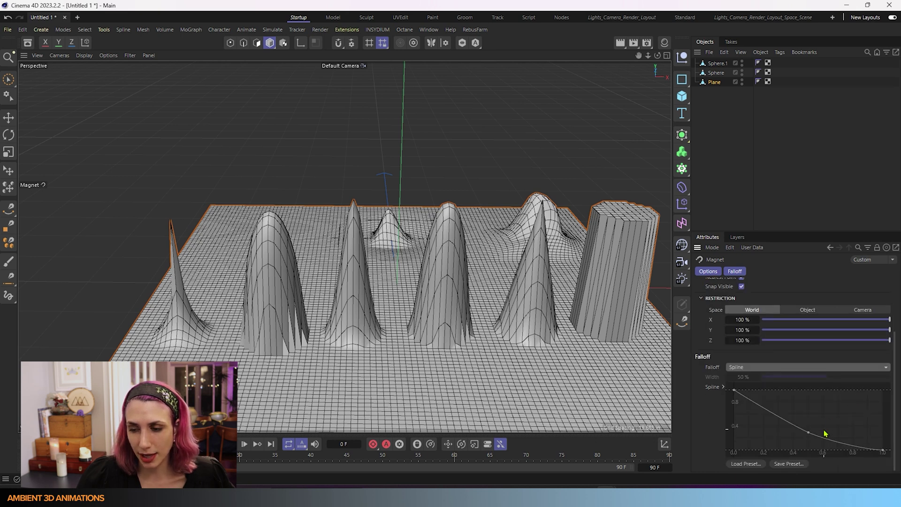
left_click_drag(809, 433, 807, 401)
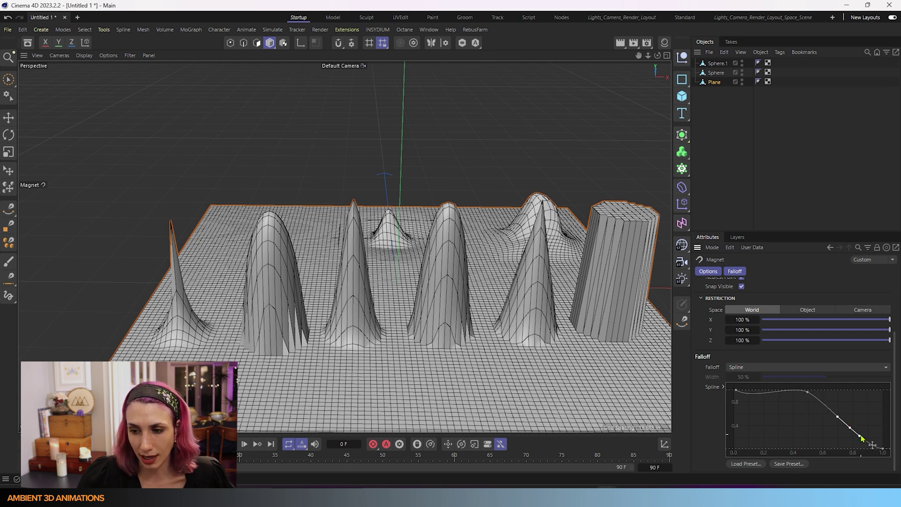
left_click_drag(859, 437, 869, 422)
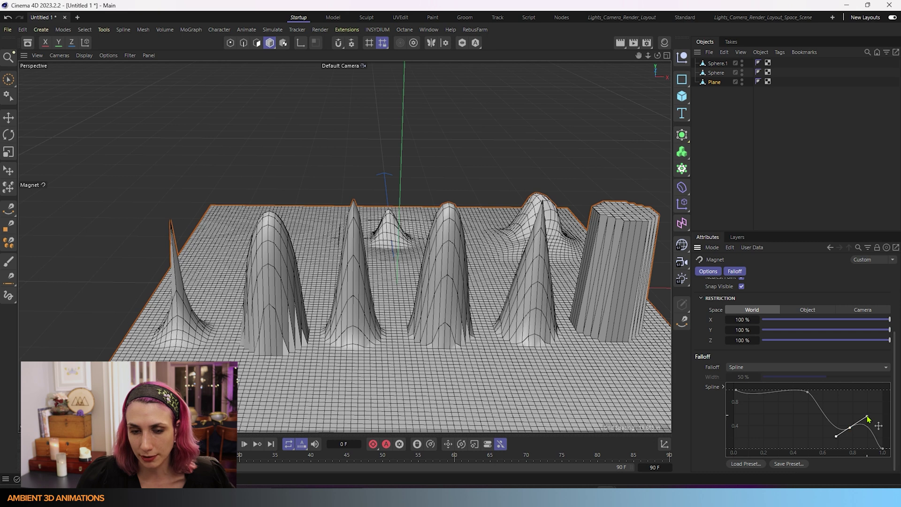
- Enlarge the Magnet radius to about 28 in and pull up a tall, wide stepped column behind the Circle and Bell peaks
mouse_move(428, 402)
left_mouse_down()
mouse_move(432, 308)
mouse_move(456, 258)
mouse_move(455, 337)
left_mouse_up()
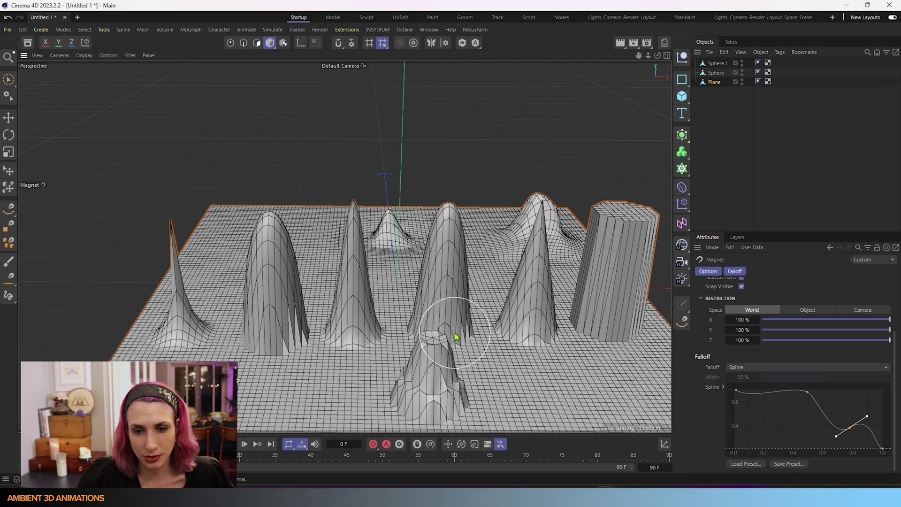
key("ctrl+z")
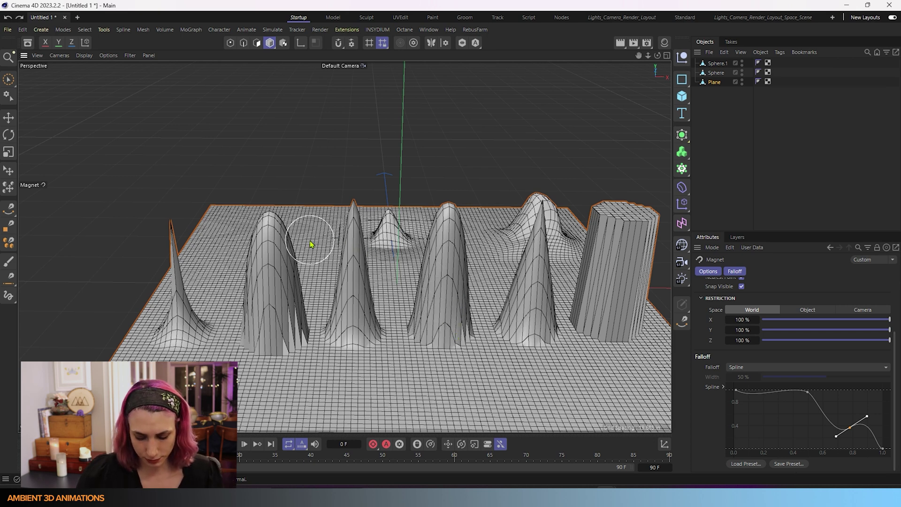
mouse_move(311, 244)
middle_mouse_down()
mouse_move(297, 237)
mouse_move(307, 245)
middle_mouse_up()
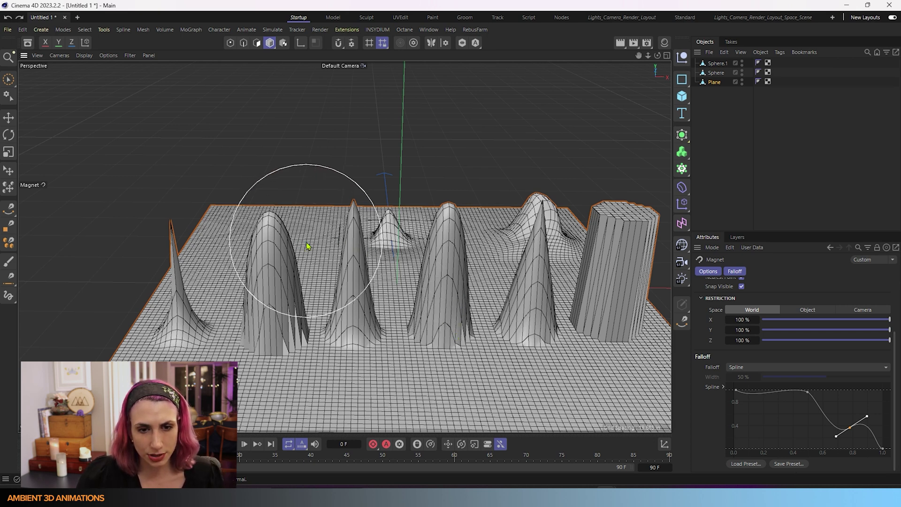
mouse_move(307, 246)
left_mouse_down()
mouse_move(300, 143)
mouse_move(314, 136)
left_mouse_up()
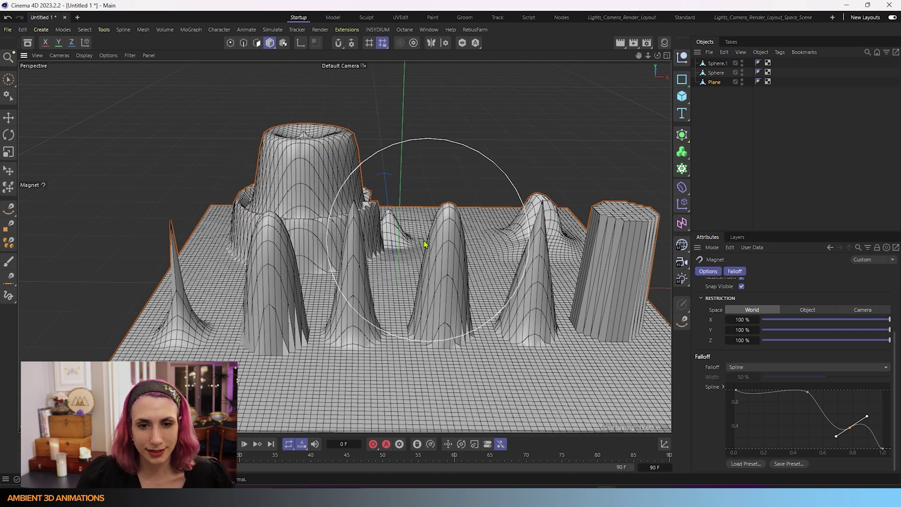
left_click_drag(443, 215, 393, 230, "alt")
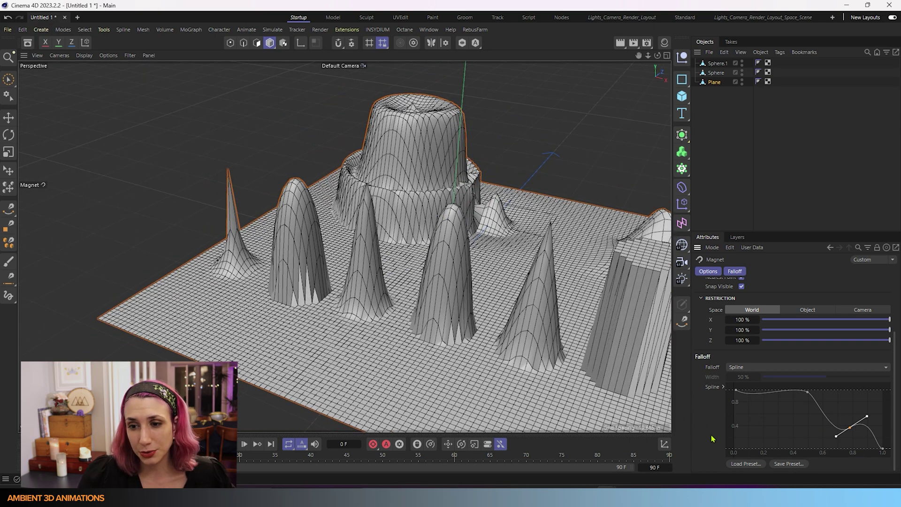
- Reduce the Magnet radius to about 10.6 in and pull up three small stepped mounds in front of the row of peaks
scroll(712, 438, "up", 3)
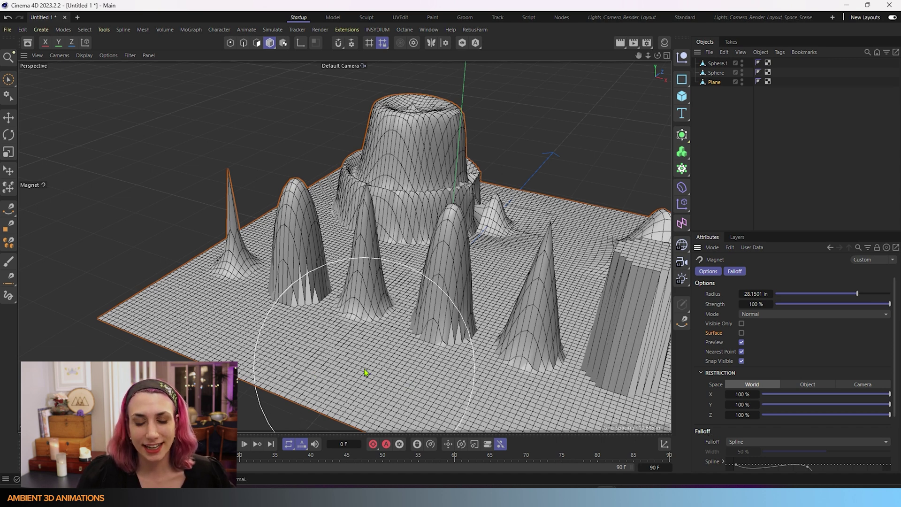
mouse_move(438, 374)
middle_mouse_down()
mouse_move(453, 376)
mouse_move(421, 378)
mouse_move(406, 367)
mouse_move(389, 382)
middle_mouse_up()
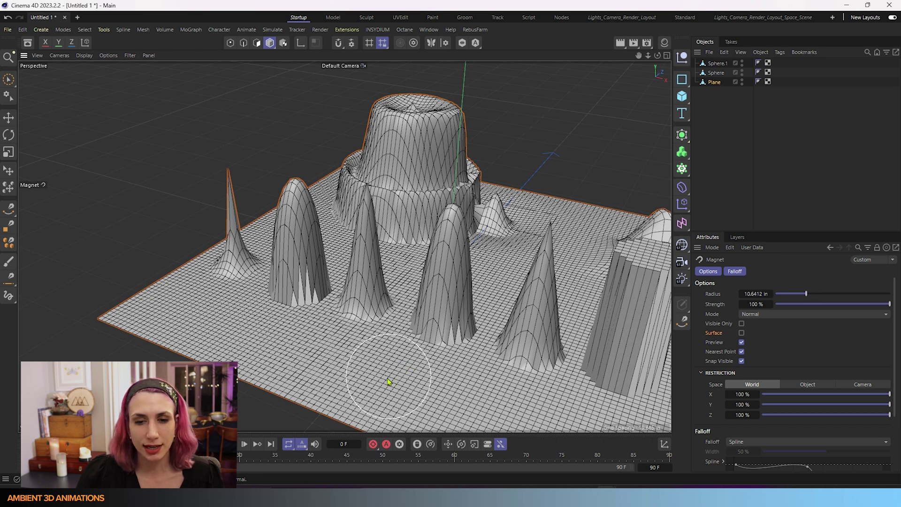
mouse_move(388, 382)
left_mouse_down()
mouse_move(406, 278)
mouse_move(387, 338)
left_mouse_up()
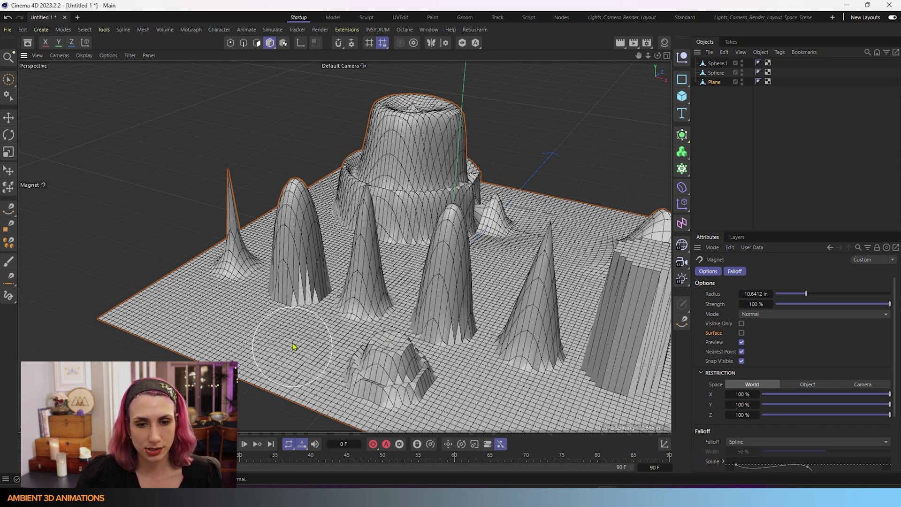
left_click_drag(293, 347, 300, 297)
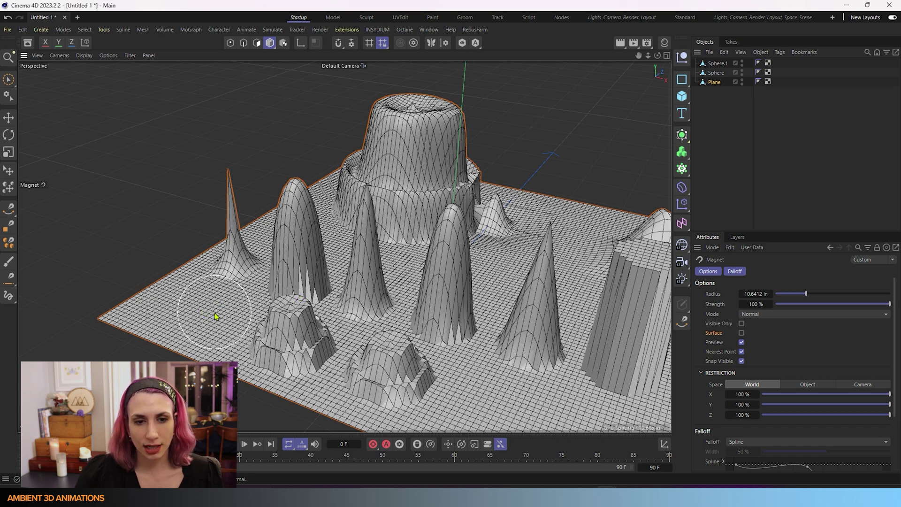
left_click_drag(215, 316, 231, 270)
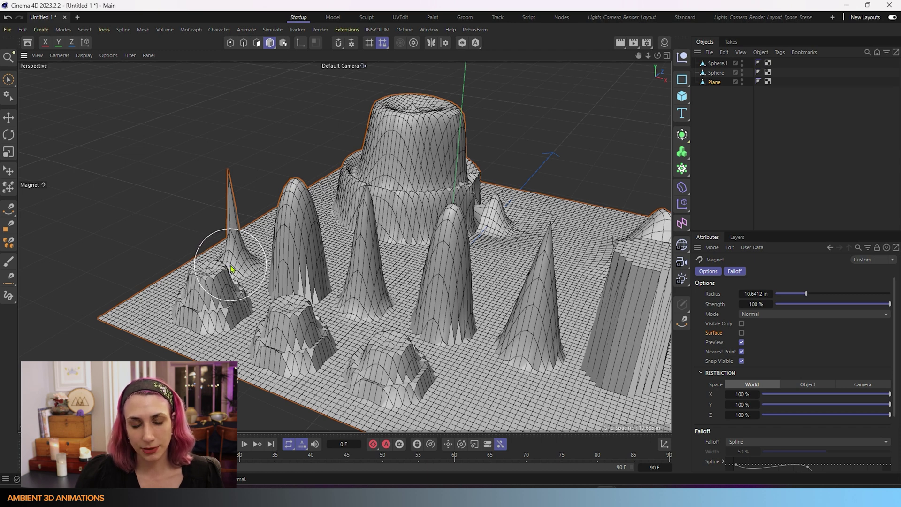